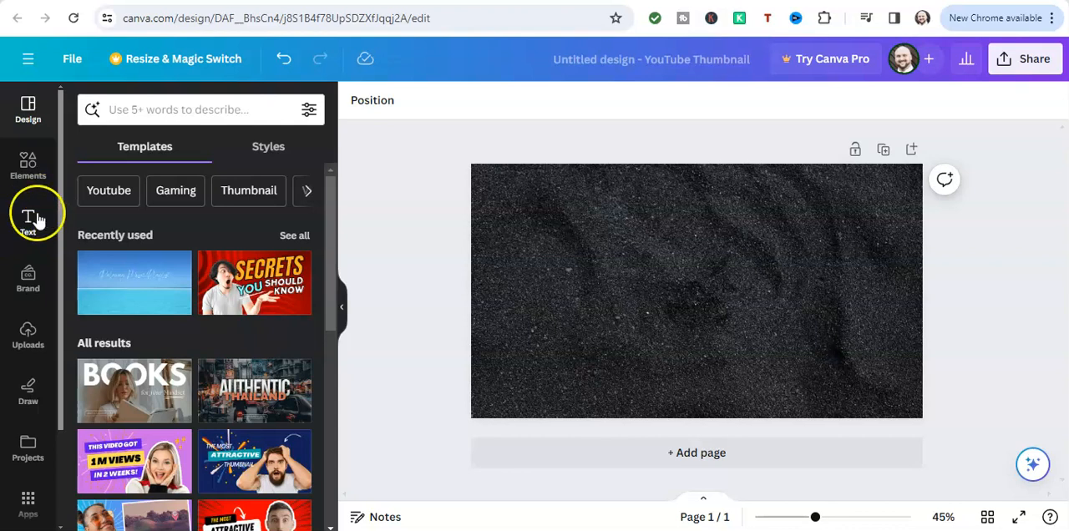
Browse the available default text styles and font combinations for the thumbnail
{"action": "left_click", "coordinate": [28, 224]}
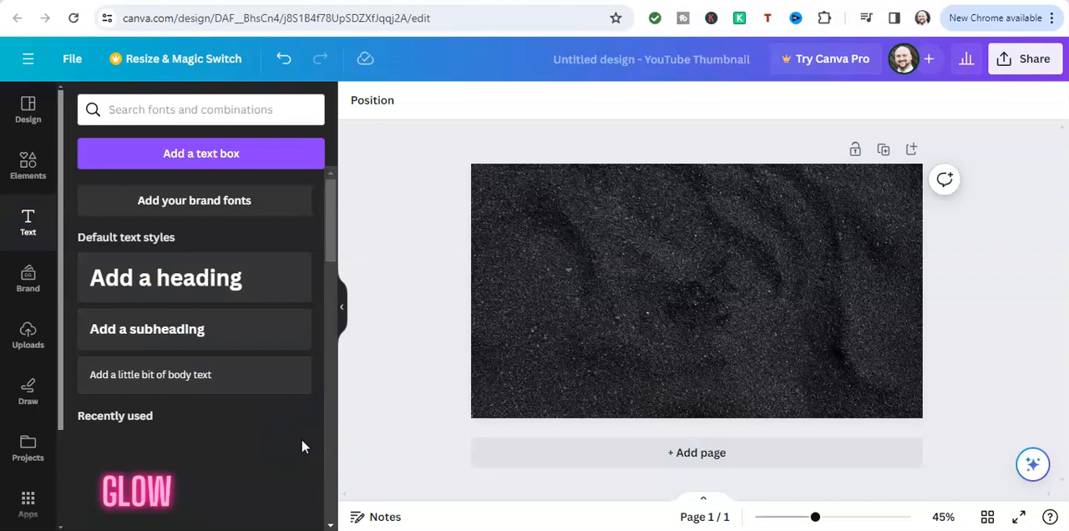
{"action": "scroll", "coordinate": [303, 444], "scroll_direction": "down", "scroll_amount": 3}
{"action": "scroll", "coordinate": [232, 429], "scroll_direction": "up", "scroll_amount": 3}
{"action": "scroll", "coordinate": [232, 429], "scroll_direction": "down", "scroll_amount": 5}
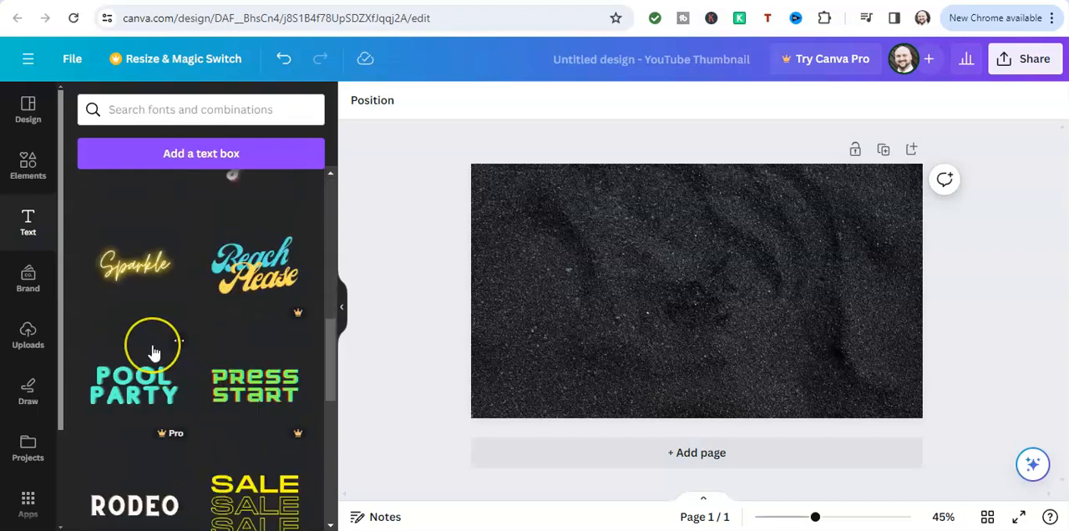
{"action": "scroll", "coordinate": [154, 353], "scroll_direction": "down", "scroll_amount": 3}
{"action": "scroll", "coordinate": [131, 364], "scroll_direction": "down", "scroll_amount": 1}
{"action": "scroll", "coordinate": [131, 359], "scroll_direction": "down", "scroll_amount": 1}
{"action": "scroll", "coordinate": [134, 353], "scroll_direction": "up", "scroll_amount": 2}
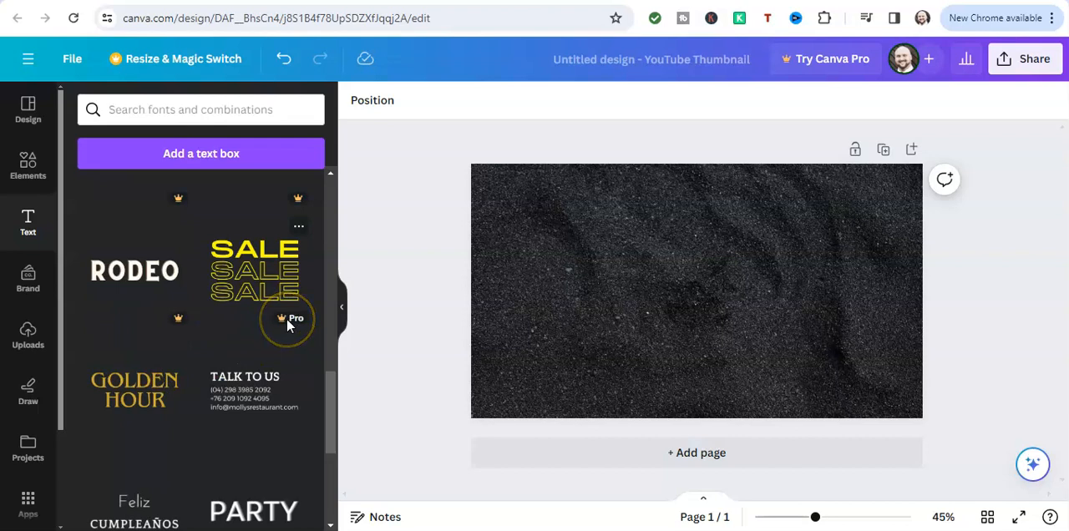
{"action": "scroll", "coordinate": [288, 334], "scroll_direction": "down", "scroll_amount": 1}
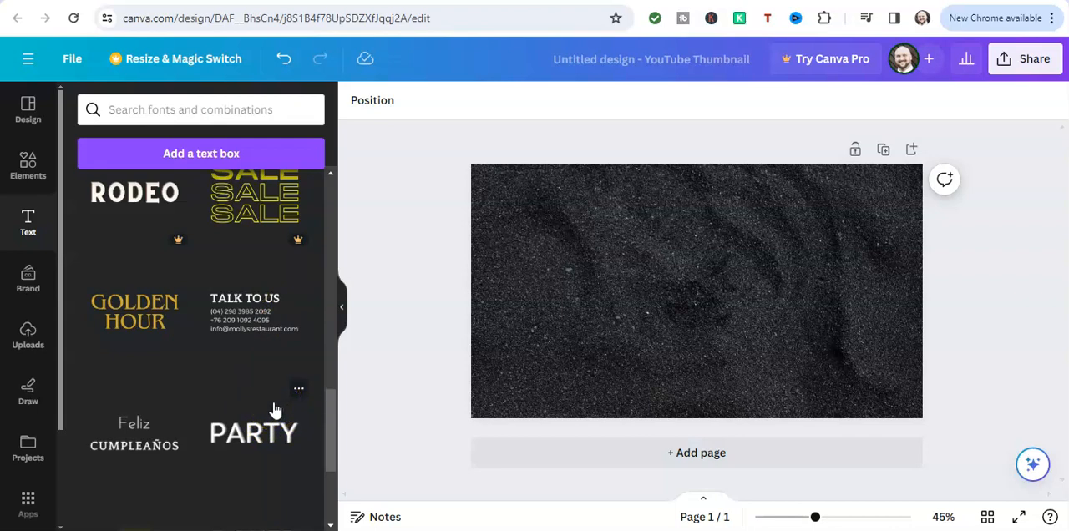
{"action": "scroll", "coordinate": [242, 411], "scroll_direction": "up", "scroll_amount": 6}
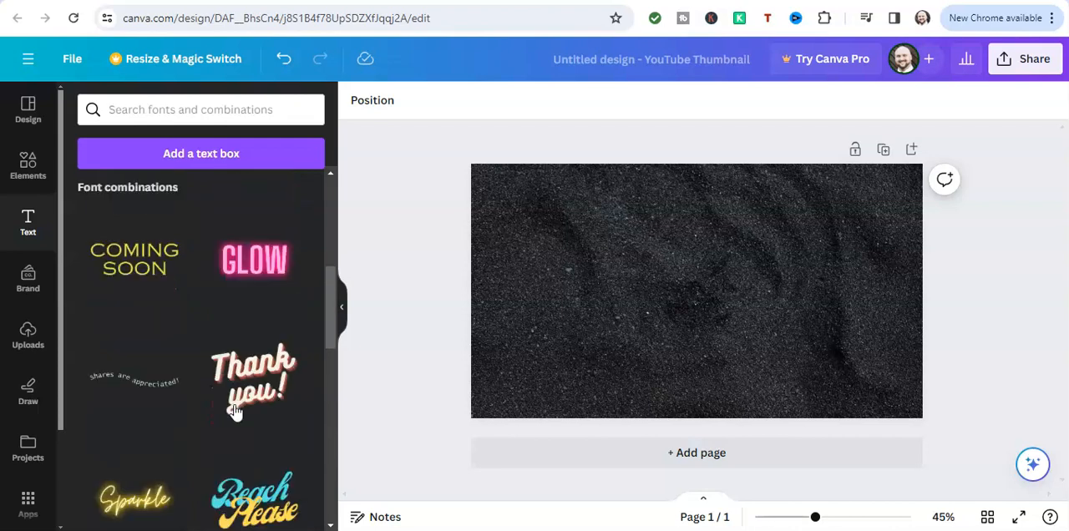
{"action": "scroll", "coordinate": [234, 409], "scroll_direction": "down", "scroll_amount": 6}
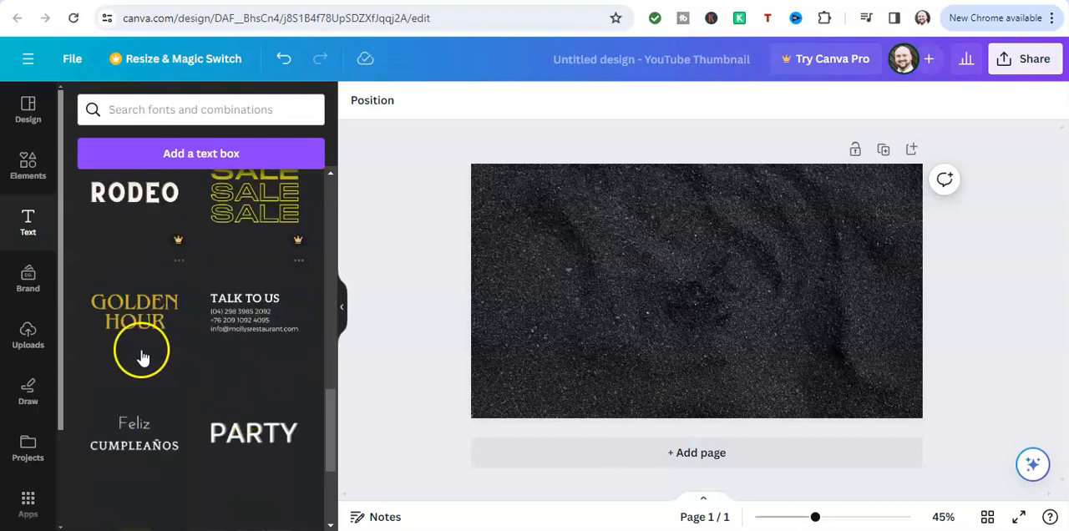
{"action": "scroll", "coordinate": [120, 322], "scroll_direction": "up", "scroll_amount": 6}
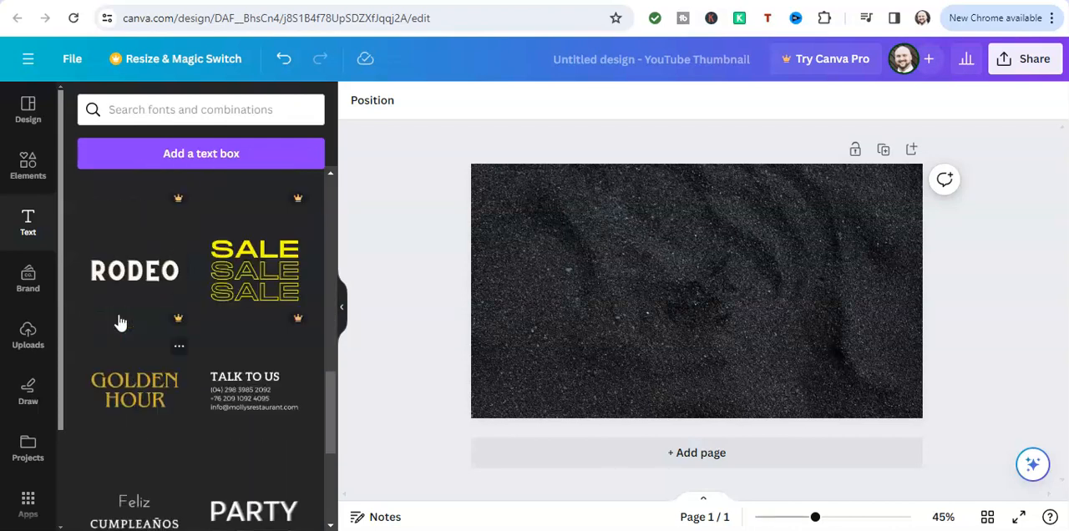
Add the gold GOLDEN HOUR font combination to the thumbnail
{"action": "scroll", "coordinate": [125, 335], "scroll_direction": "down", "scroll_amount": 4}
{"action": "left_click", "coordinate": [136, 365]}
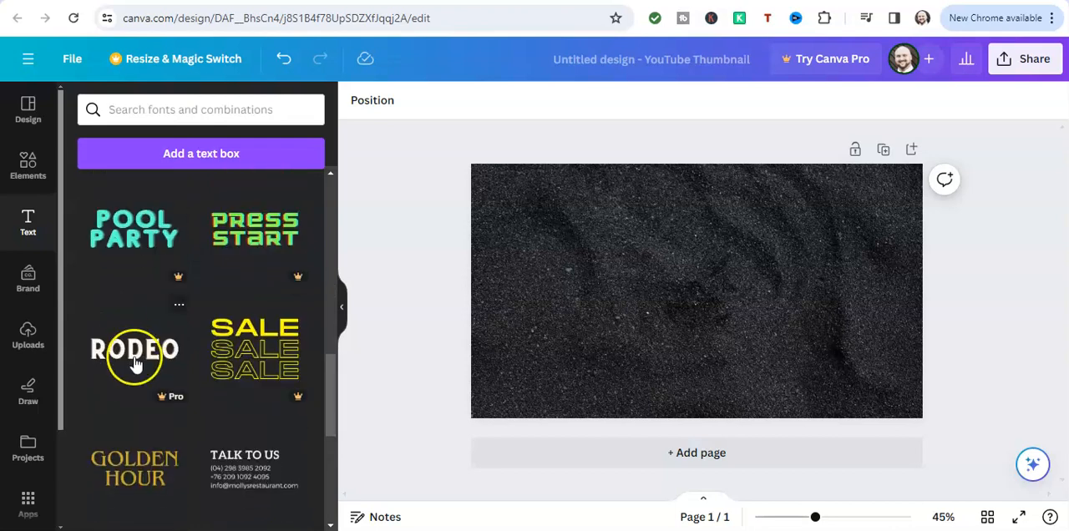
{"action": "scroll", "coordinate": [140, 363], "scroll_direction": "down", "scroll_amount": 3}
{"action": "left_click", "coordinate": [145, 261]}
{"action": "left_click", "coordinate": [667, 296]}
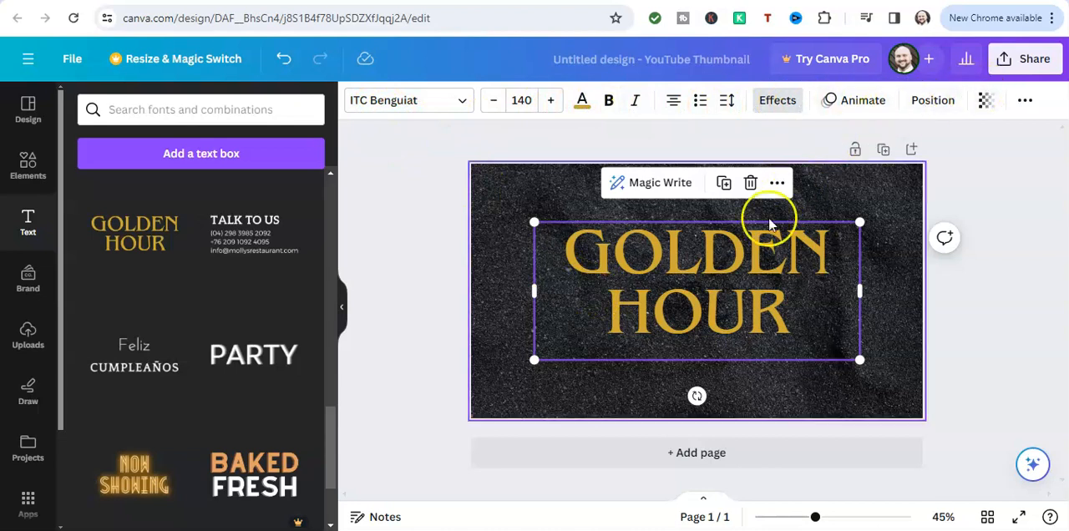
Select the whole GOLDEN HOUR text and reduce its font size to 100
{"action": "double_click", "coordinate": [790, 310]}
{"action": "left_click_drag", "start_coordinate": [794, 311], "coordinate": [563, 261]}
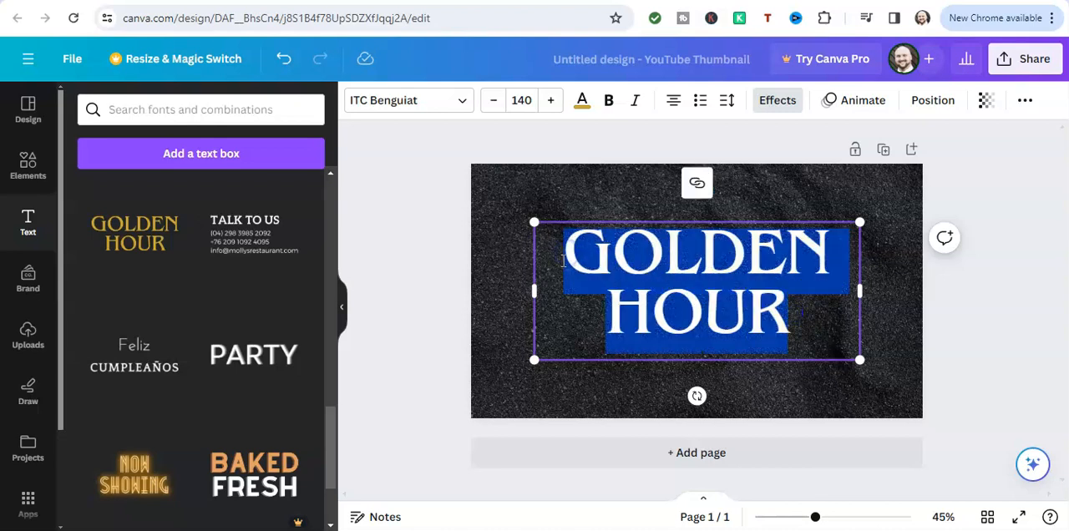
{"action": "left_click", "coordinate": [495, 102]}
{"action": "left_click", "coordinate": [494, 102]}
{"action": "left_click", "coordinate": [495, 102]}
{"action": "left_click", "coordinate": [495, 102]}
{"action": "left_click", "coordinate": [494, 102]}
{"action": "left_click", "coordinate": [495, 102]}
{"action": "left_click", "coordinate": [494, 102]}
{"action": "left_click", "coordinate": [494, 102]}
{"action": "left_click", "coordinate": [495, 102]}
{"action": "left_click", "coordinate": [532, 101]}
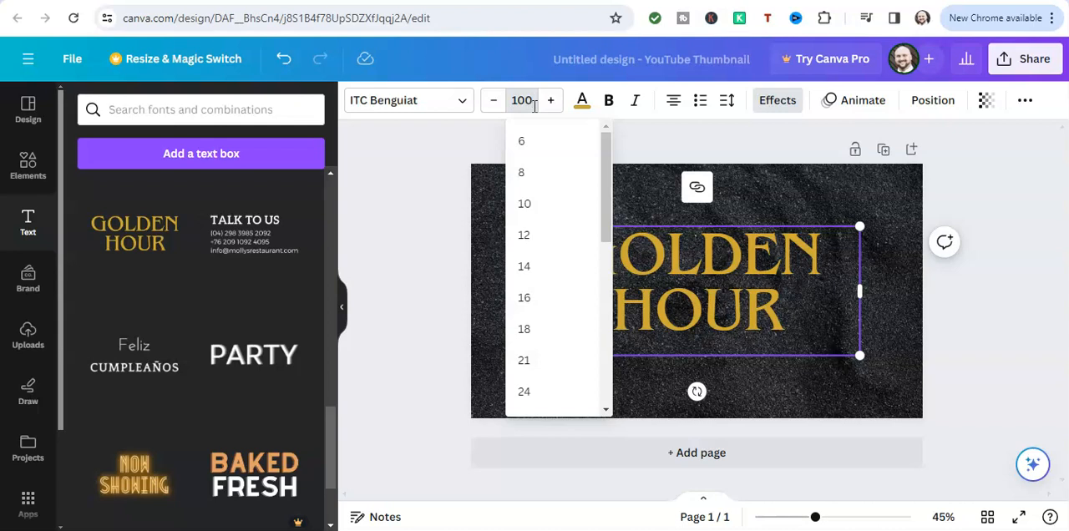
{"action": "key", "text": "Return"}
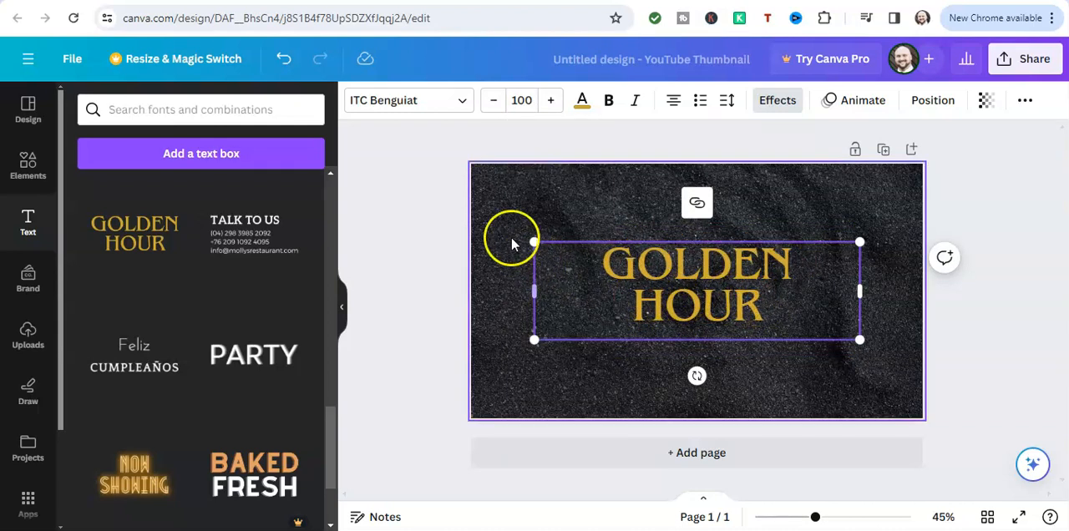
Change the font of the entire GOLDEN HOUR text to Anton
{"action": "left_click", "coordinate": [461, 103]}
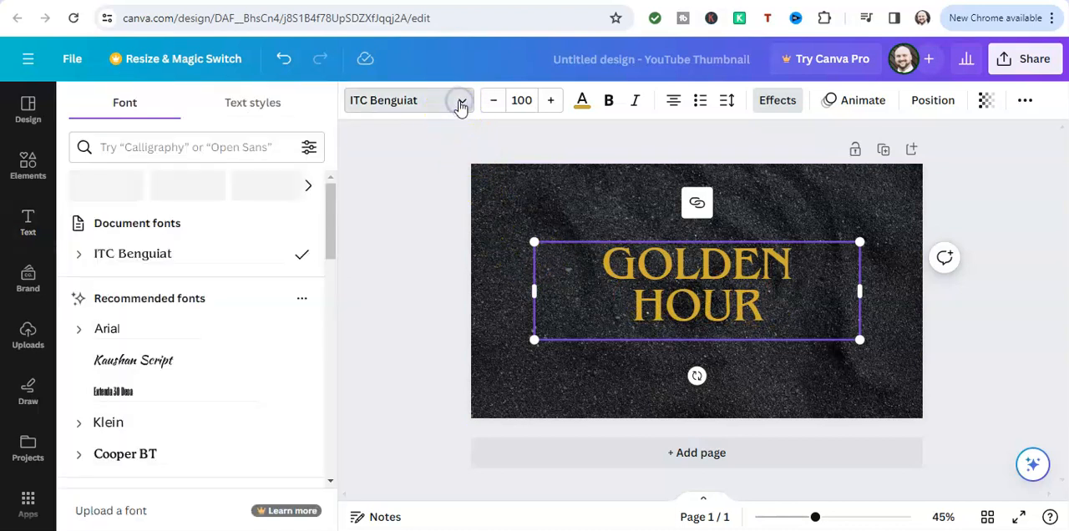
{"action": "scroll", "coordinate": [201, 238], "scroll_direction": "down", "scroll_amount": 2}
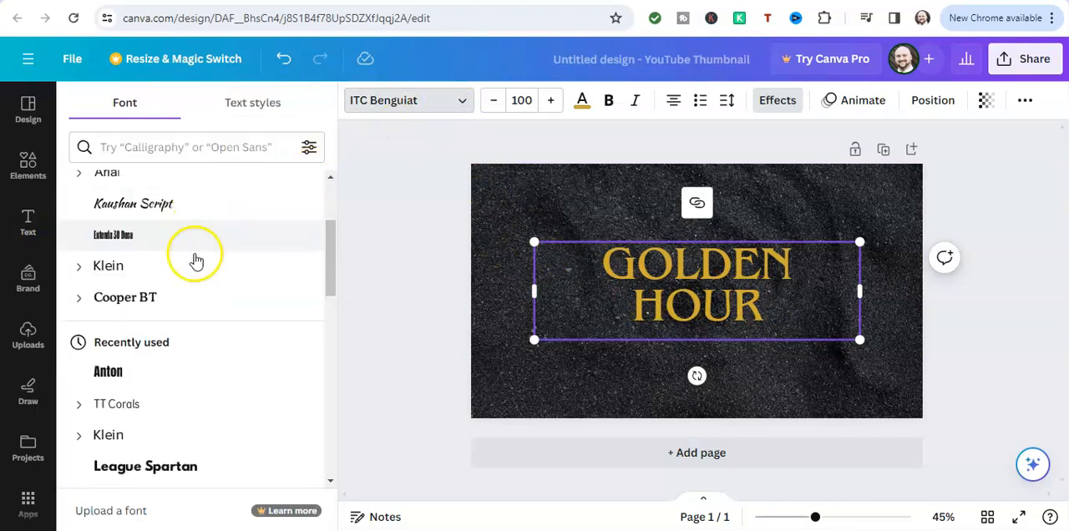
{"action": "left_click_drag", "start_coordinate": [767, 304], "coordinate": [597, 257]}
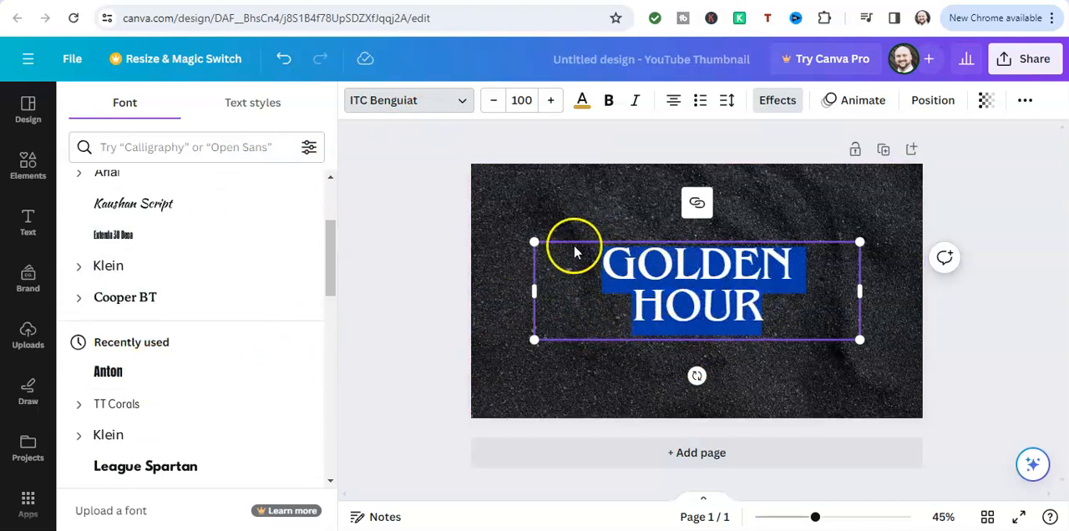
{"action": "left_click", "coordinate": [149, 377]}
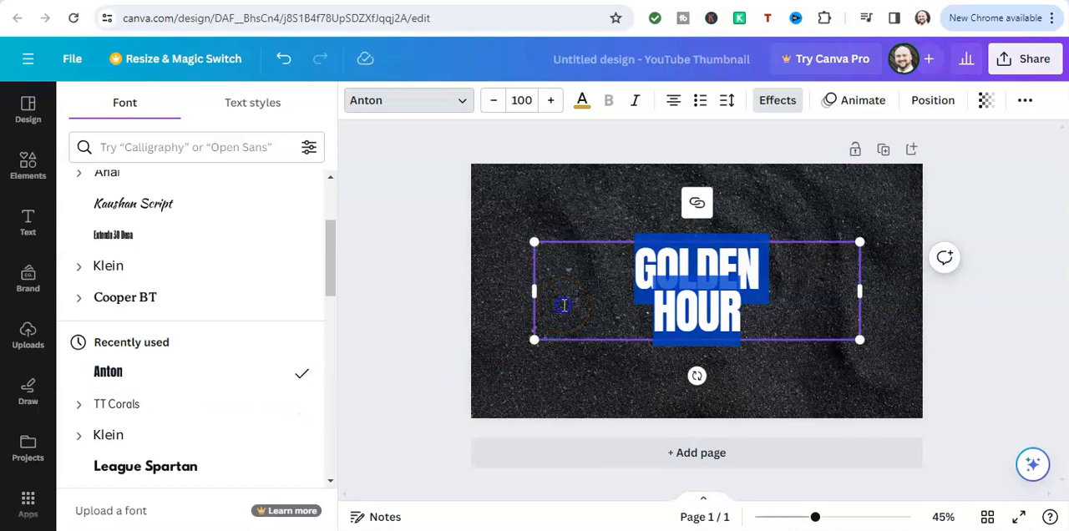
{"action": "left_click", "coordinate": [564, 305]}
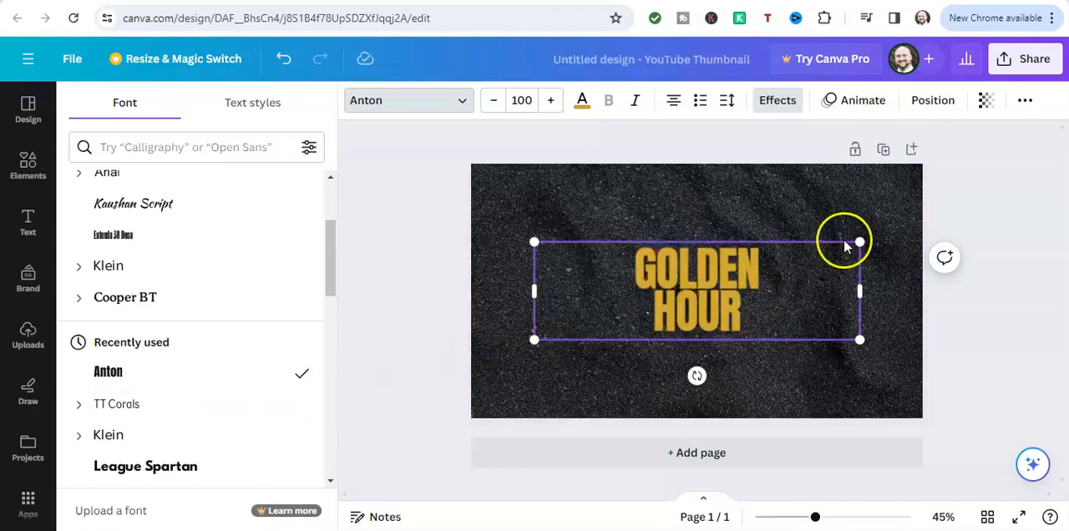
Raise the heading's font size by two increments and lower it back to 100
{"action": "left_click", "coordinate": [553, 107]}
{"action": "left_click", "coordinate": [552, 107]}
{"action": "left_click", "coordinate": [552, 107]}
{"action": "left_click", "coordinate": [491, 106]}
{"action": "left_click", "coordinate": [492, 106]}
{"action": "left_click", "coordinate": [492, 106]}
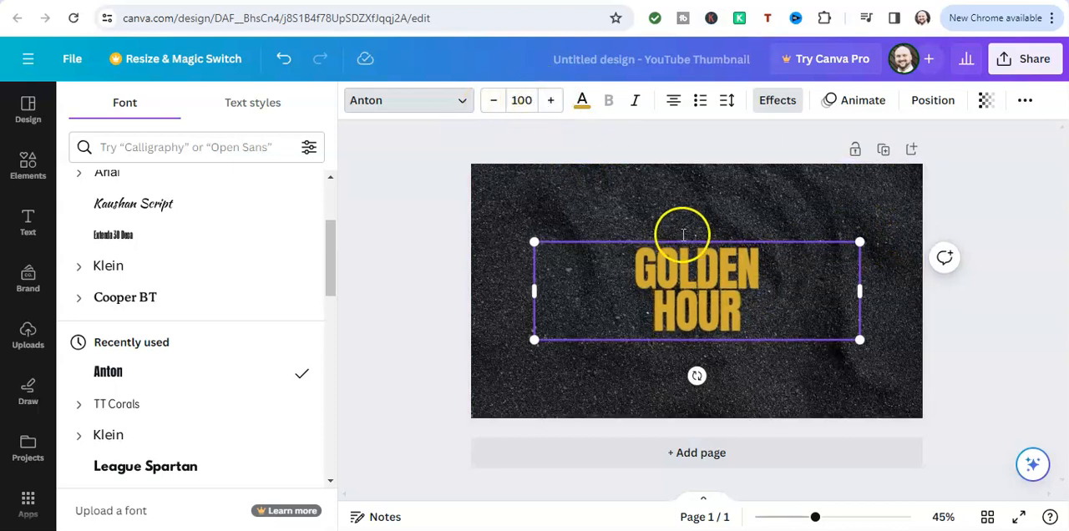
Enlarge the GOLDEN HOUR text box from its two upper corners to a font size of about 123
{"action": "left_click_drag", "start_coordinate": [859, 246], "coordinate": [894, 225]}
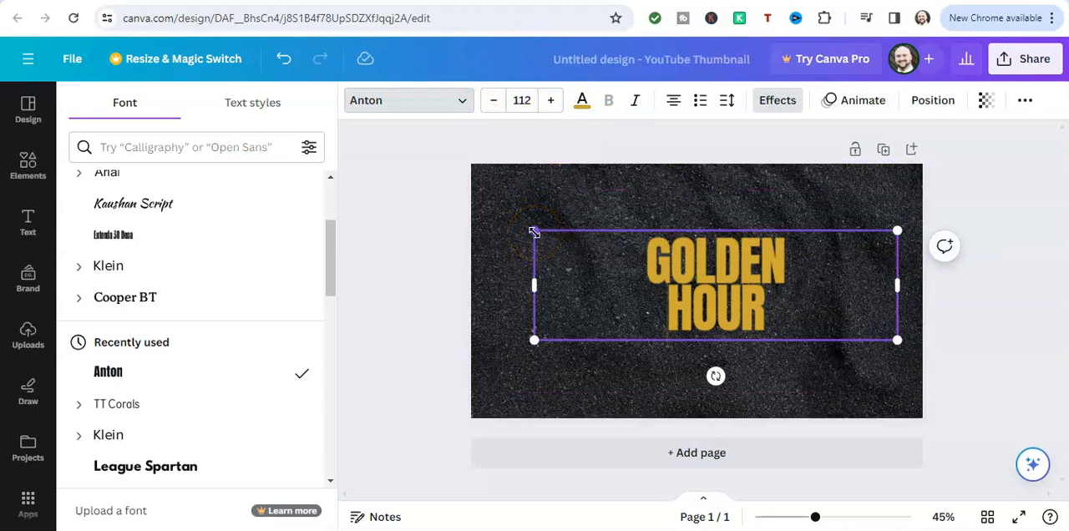
{"action": "left_click_drag", "start_coordinate": [534, 232], "coordinate": [500, 216]}
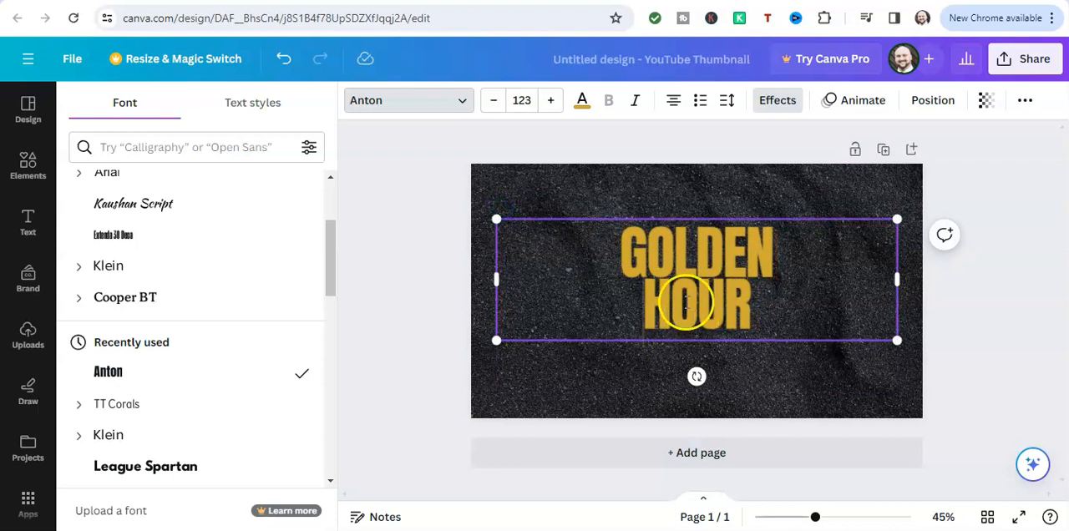
{"action": "left_click_drag", "start_coordinate": [690, 312], "coordinate": [683, 314]}
{"action": "left_click", "coordinate": [589, 266]}
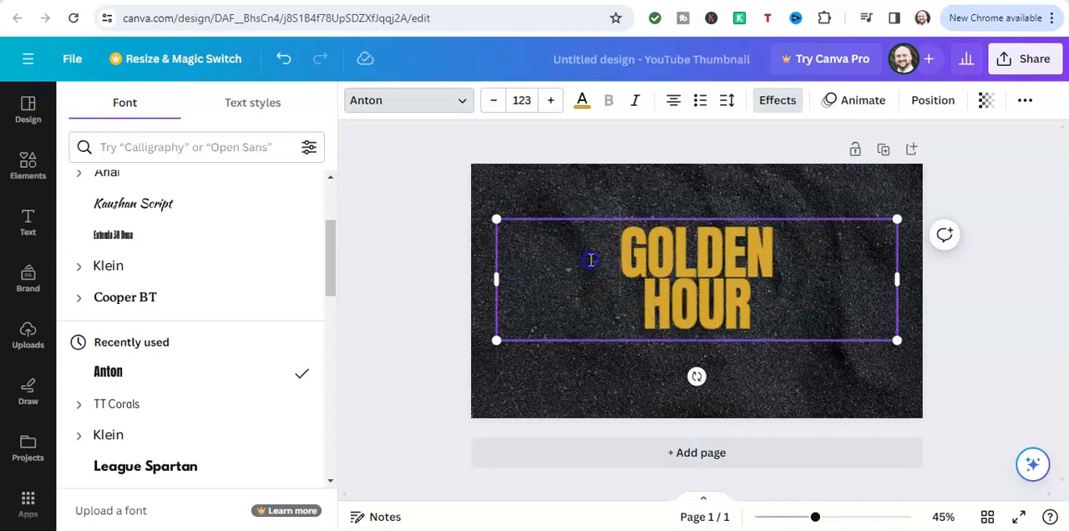
{"action": "left_click", "coordinate": [620, 361]}
Move the enlarged GOLDEN HOUR text to the exact centre of the thumbnail
{"action": "left_click", "coordinate": [710, 263]}
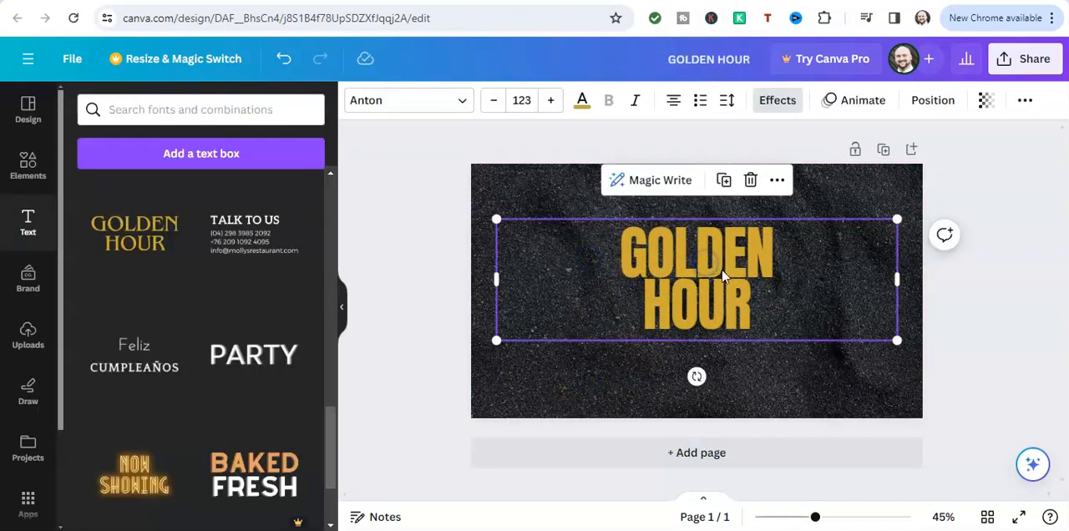
{"action": "left_click", "coordinate": [694, 264]}
{"action": "mouse_move", "coordinate": [700, 282]}
{"action": "left_mouse_down"}
{"action": "mouse_move", "coordinate": [699, 310]}
{"action": "mouse_move", "coordinate": [696, 275]}
{"action": "left_mouse_up"}
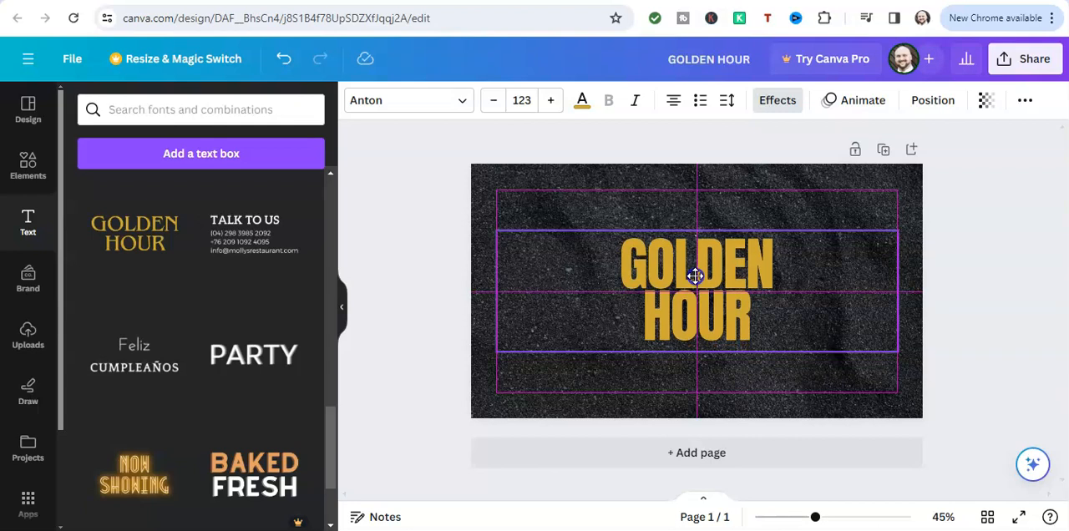
{"action": "left_click_drag", "start_coordinate": [695, 276], "coordinate": [696, 277]}
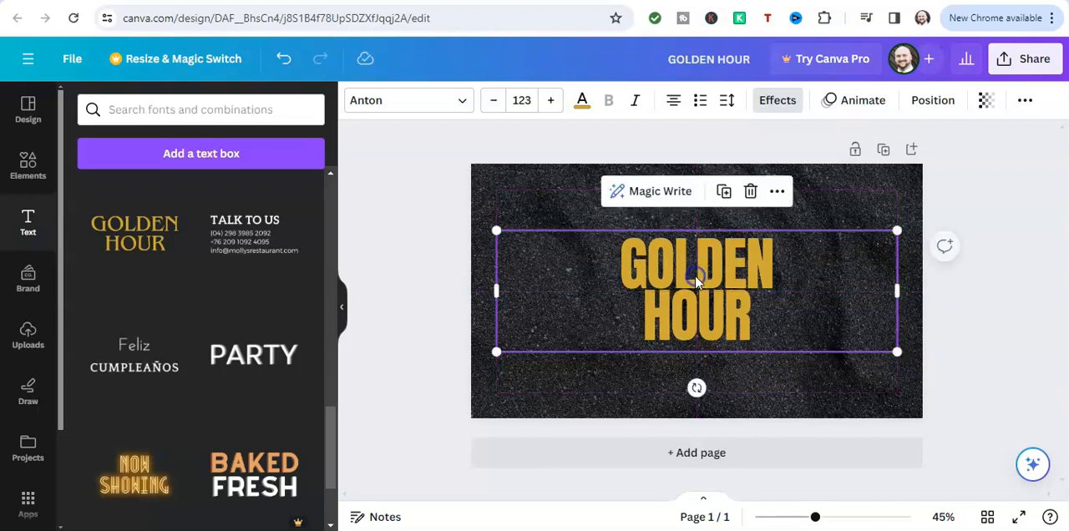
{"action": "left_click", "coordinate": [489, 207]}
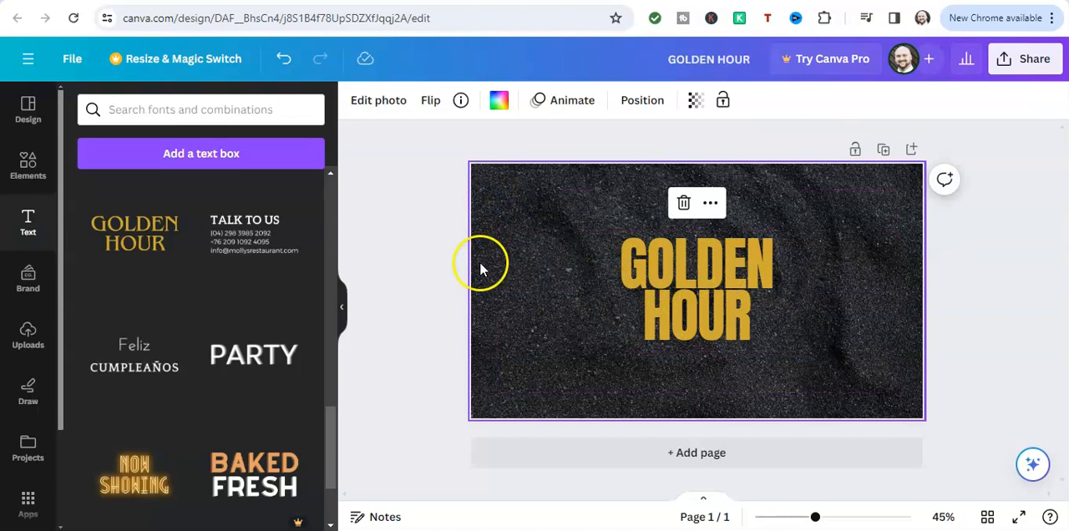
{"action": "left_click", "coordinate": [715, 289]}
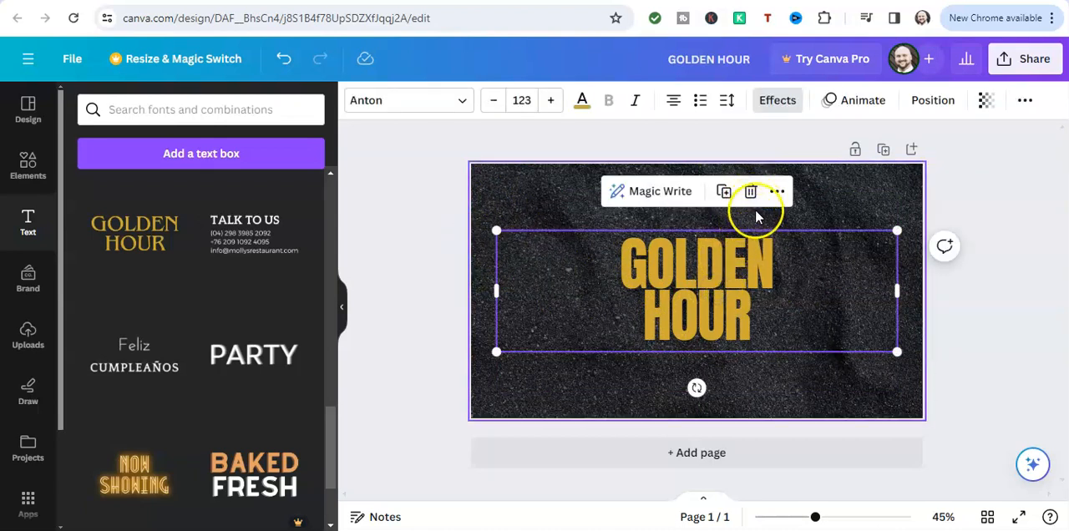
{"action": "left_click", "coordinate": [757, 299]}
{"action": "left_click_drag", "start_coordinate": [758, 311], "coordinate": [627, 256]}
{"action": "left_click", "coordinate": [587, 278]}
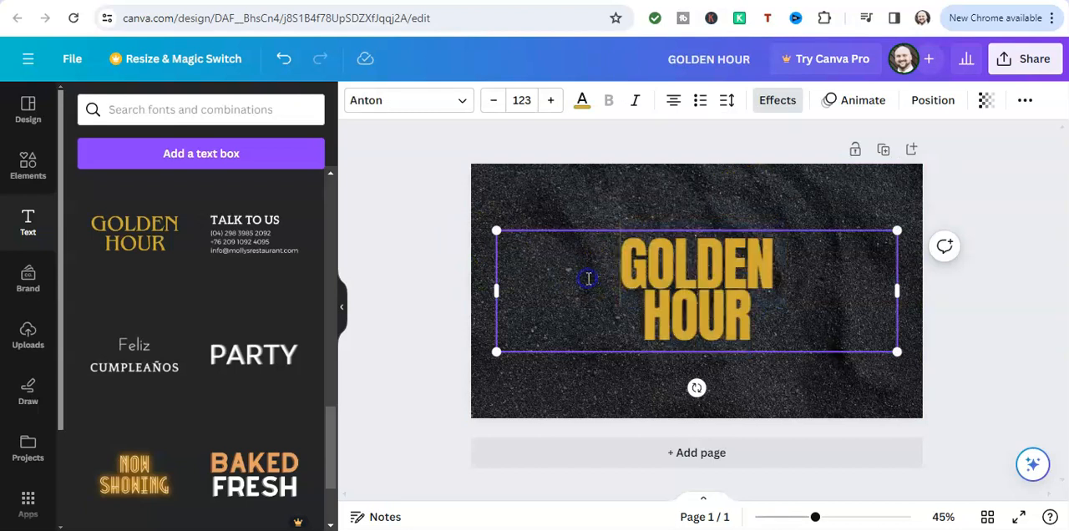
{"action": "left_click_drag", "start_coordinate": [758, 318], "coordinate": [633, 253]}
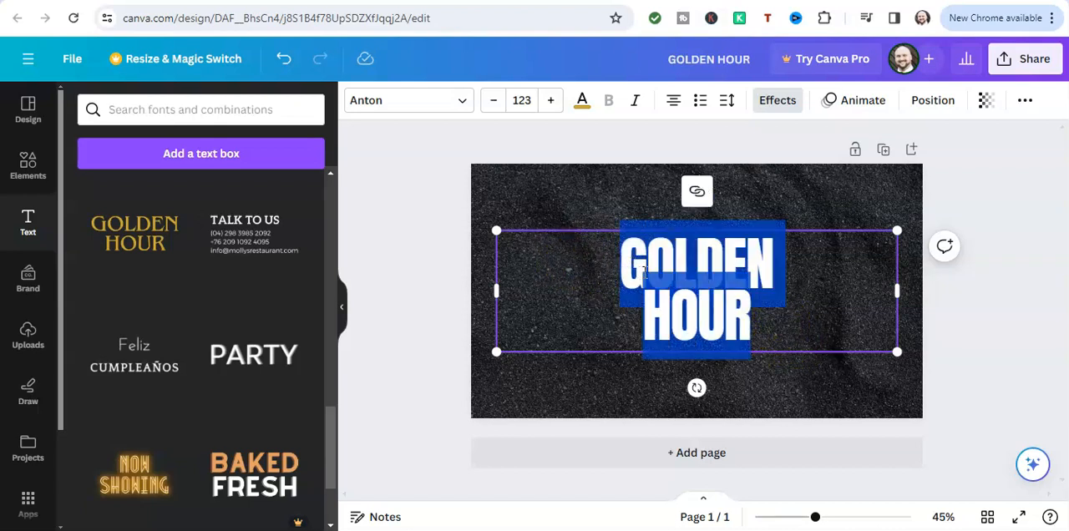
{"action": "left_click", "coordinate": [598, 297]}
{"action": "left_click_drag", "start_coordinate": [762, 321], "coordinate": [599, 261]}
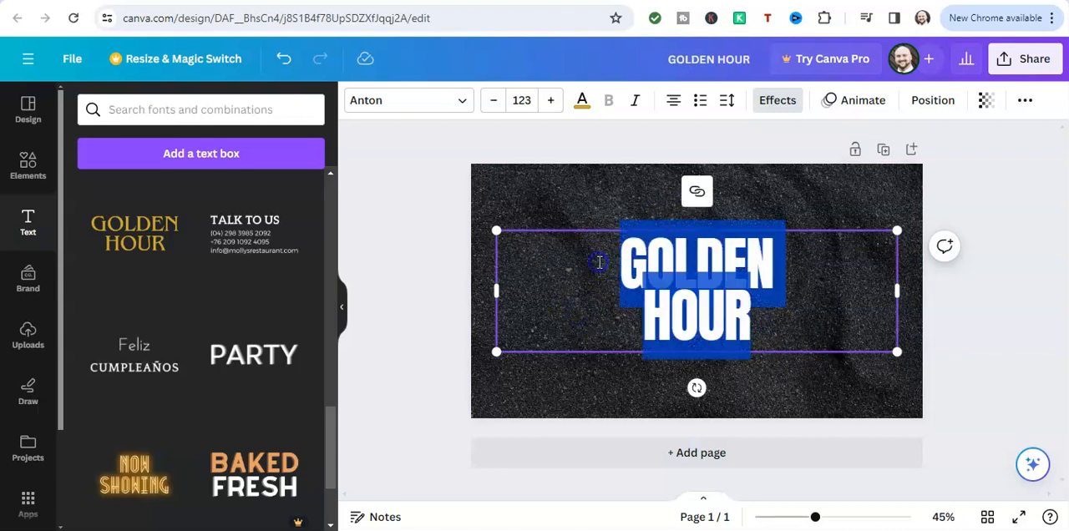
Undo the text's centring, enlargement and Anton font, stepping back to ITC Benguiat at size 131
{"action": "left_click", "coordinate": [288, 60]}
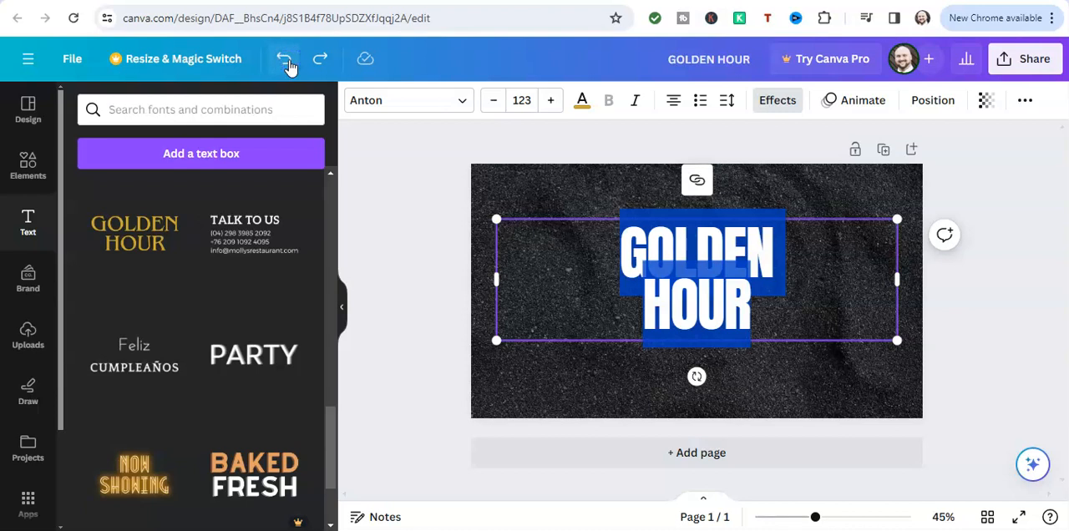
{"action": "left_click", "coordinate": [287, 62]}
{"action": "left_click", "coordinate": [288, 61]}
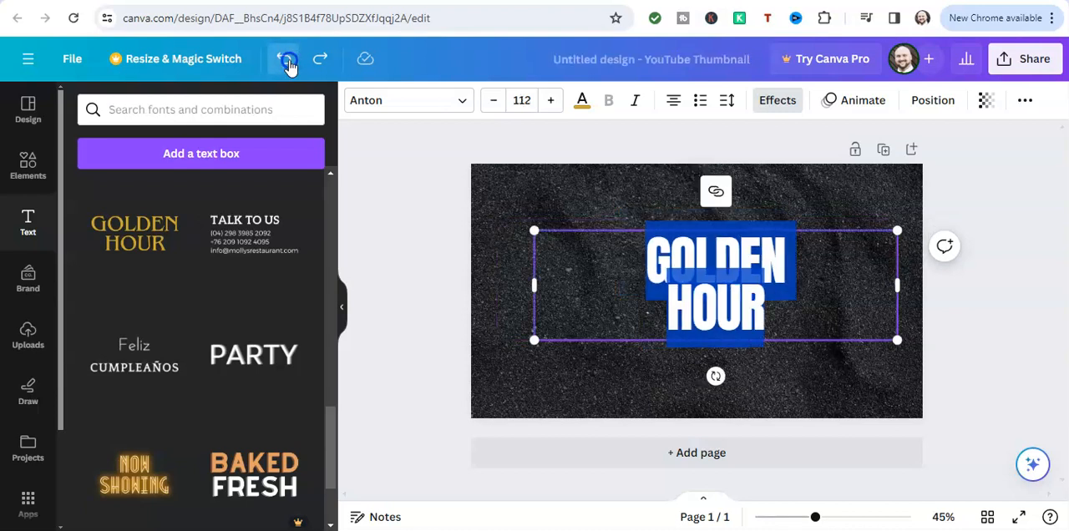
{"action": "left_click", "coordinate": [287, 62]}
{"action": "left_click", "coordinate": [287, 62]}
{"action": "left_click", "coordinate": [288, 62]}
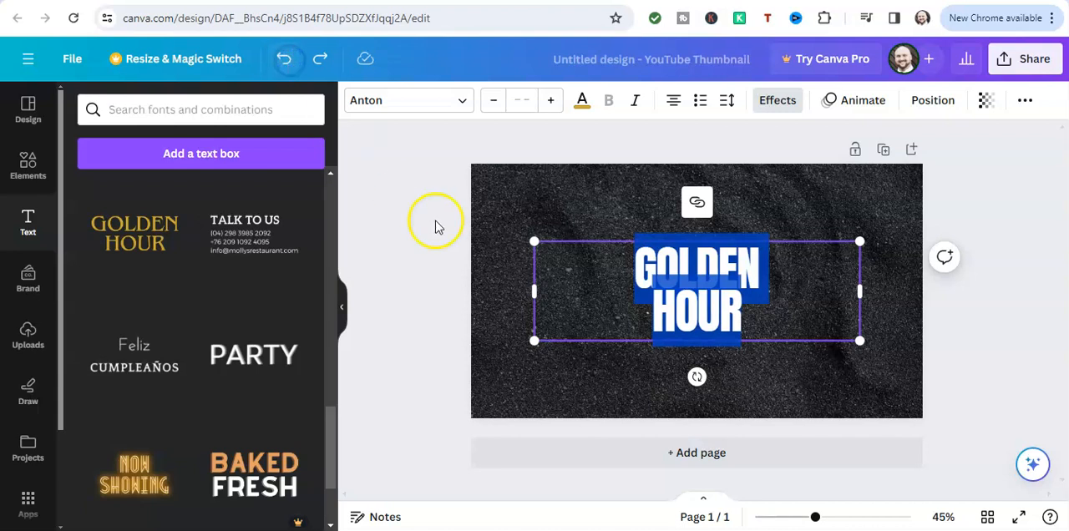
{"action": "left_click", "coordinate": [288, 60]}
{"action": "left_click", "coordinate": [288, 62]}
{"action": "left_click", "coordinate": [288, 62]}
{"action": "left_click", "coordinate": [287, 62]}
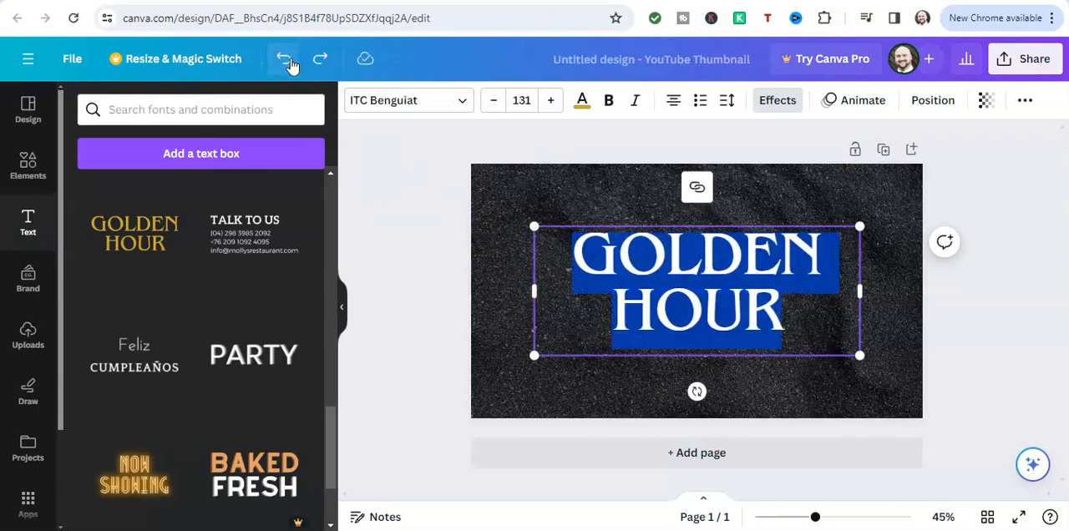
Redo the text changes up to the Anton font at size 100
{"action": "left_click", "coordinate": [619, 334]}
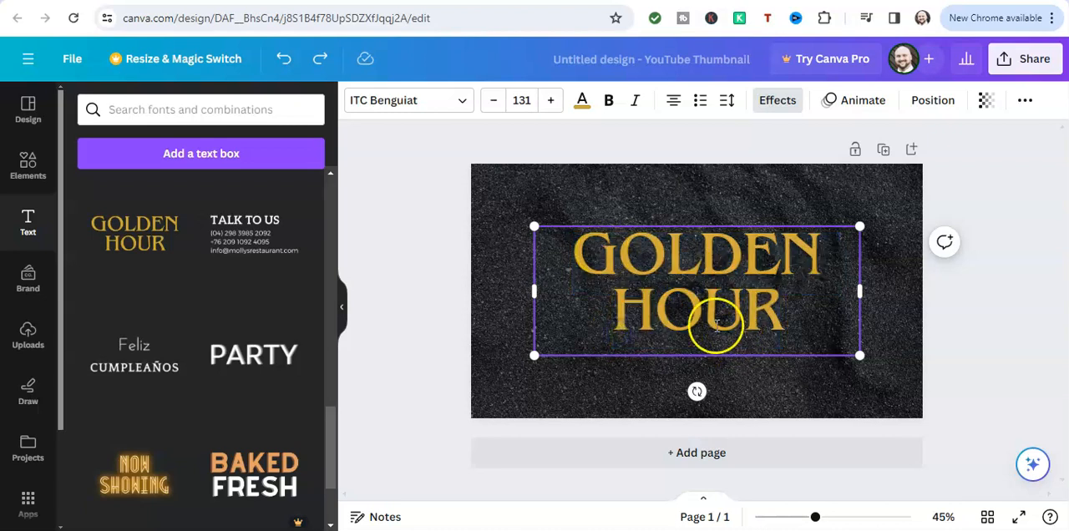
{"action": "left_click", "coordinate": [321, 60]}
{"action": "left_click", "coordinate": [322, 62]}
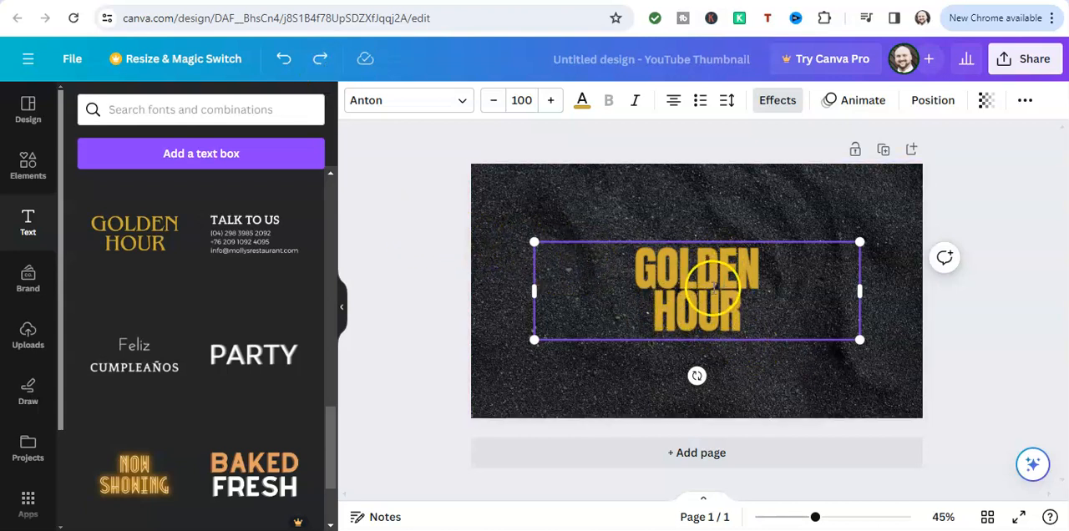
{"action": "left_click_drag", "start_coordinate": [751, 309], "coordinate": [629, 262]}
{"action": "left_click", "coordinate": [595, 389]}
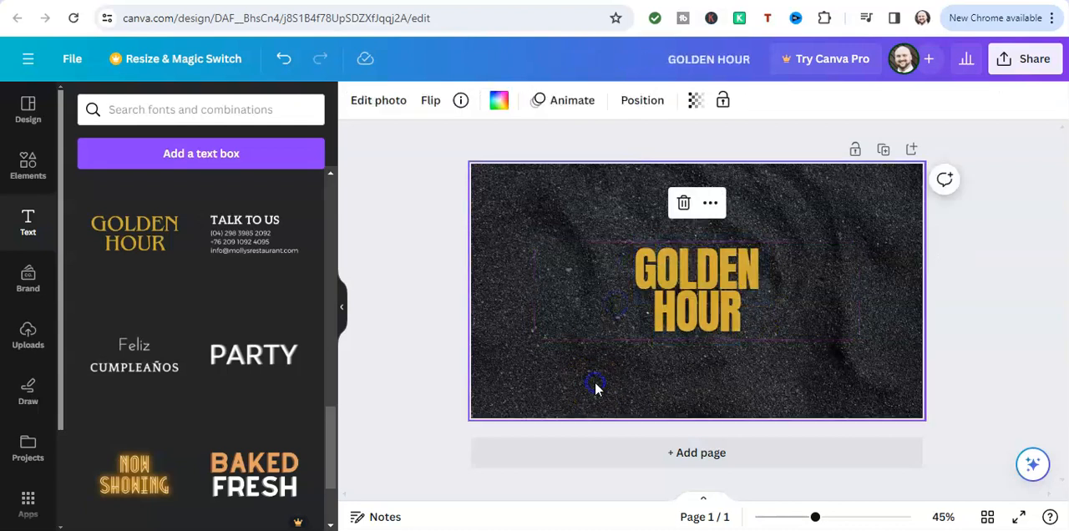
Delete the GOLDEN HOUR text from the thumbnail
{"action": "left_click", "coordinate": [693, 240]}
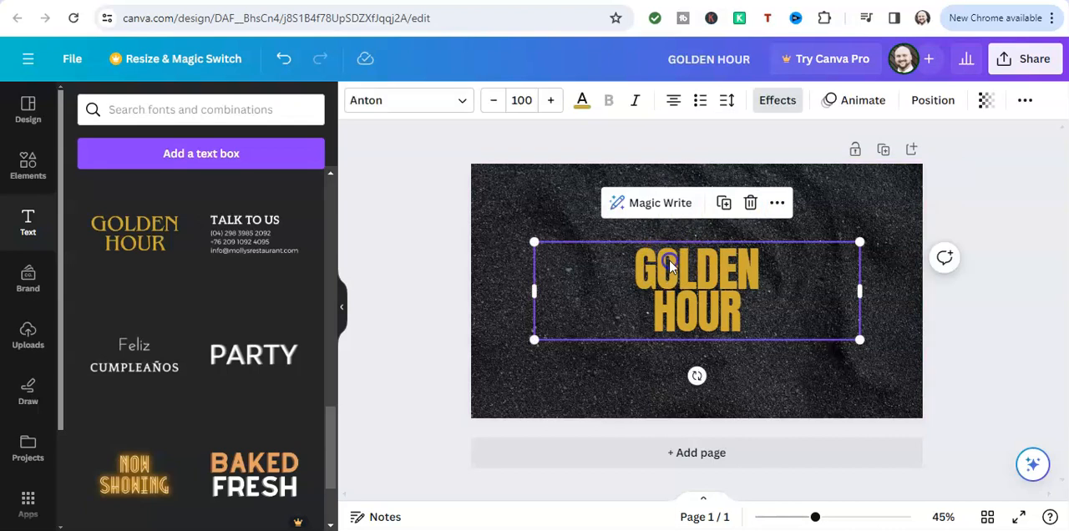
{"action": "left_click", "coordinate": [750, 203]}
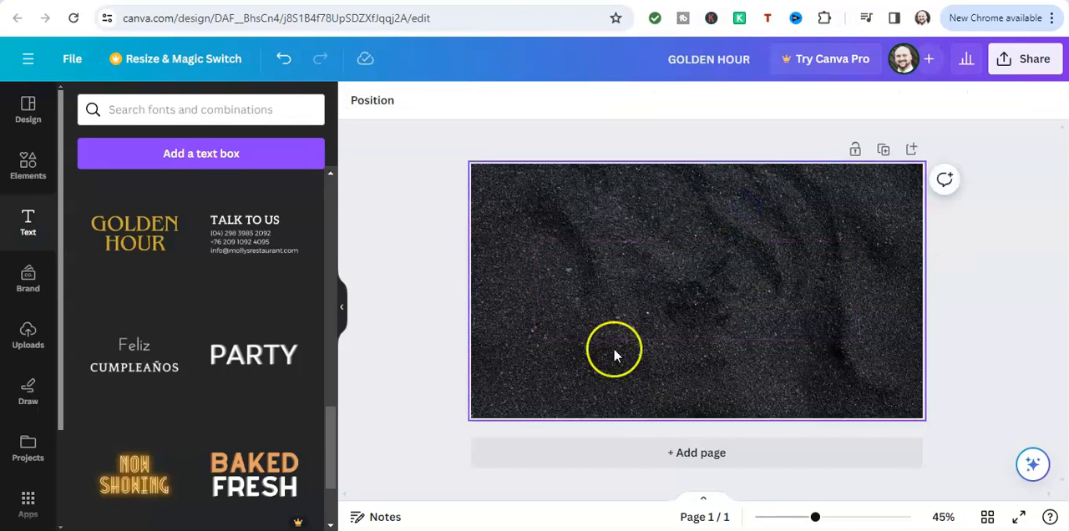
Browse the ready-made font combinations for other text styles
{"action": "scroll", "coordinate": [251, 292], "scroll_direction": "up", "scroll_amount": 5}
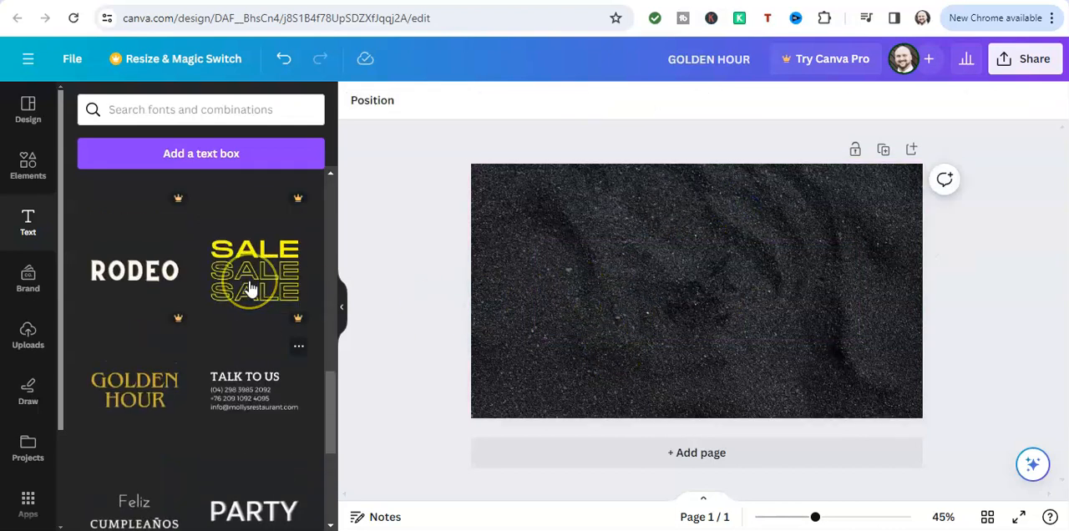
{"action": "scroll", "coordinate": [251, 288], "scroll_direction": "up", "scroll_amount": 3}
{"action": "scroll", "coordinate": [250, 288], "scroll_direction": "down", "scroll_amount": 6}
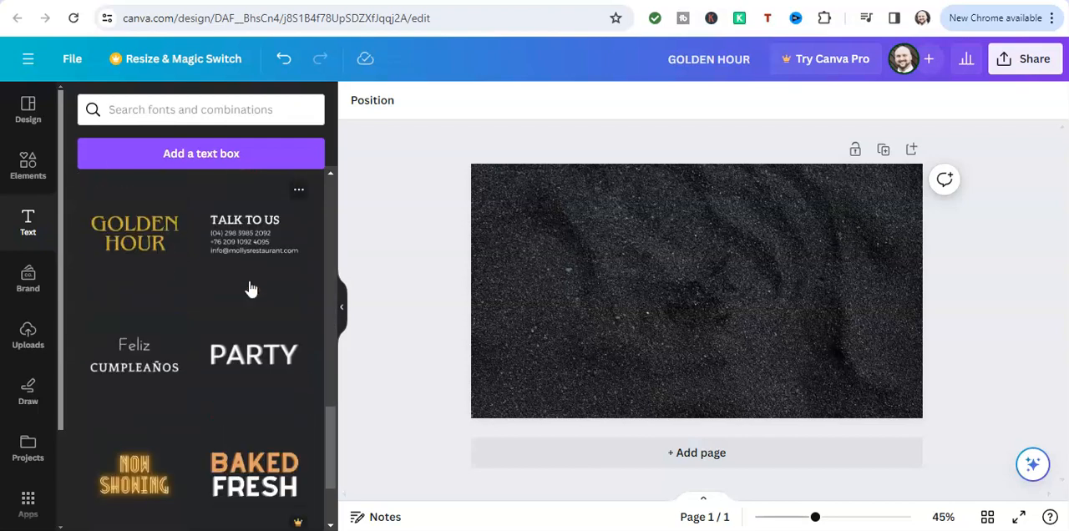
{"action": "scroll", "coordinate": [249, 287], "scroll_direction": "down", "scroll_amount": 15}
{"action": "left_click", "coordinate": [229, 286]}
{"action": "scroll", "coordinate": [192, 254], "scroll_direction": "down", "scroll_amount": 15}
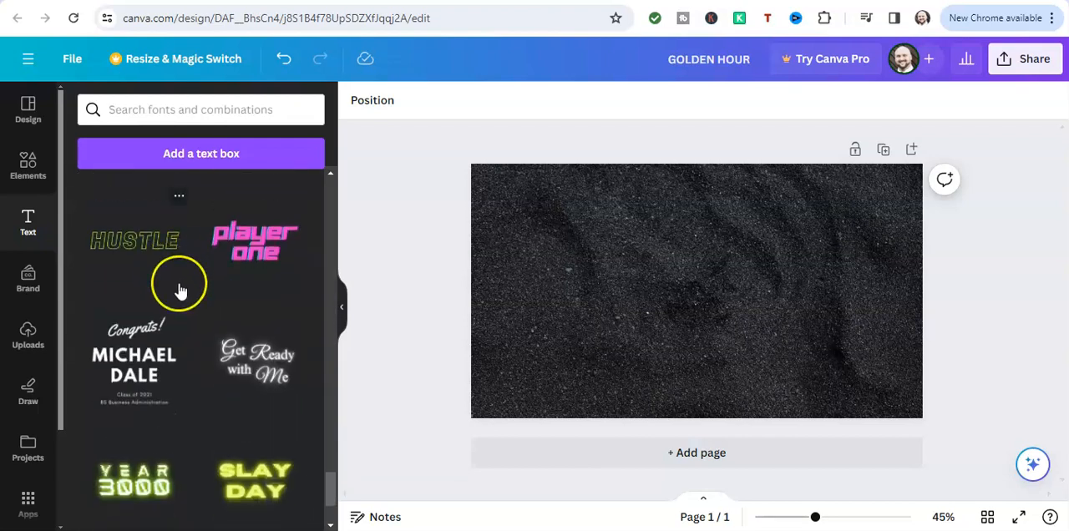
{"action": "scroll", "coordinate": [180, 290], "scroll_direction": "down", "scroll_amount": 4}
{"action": "scroll", "coordinate": [180, 290], "scroll_direction": "up", "scroll_amount": 12}
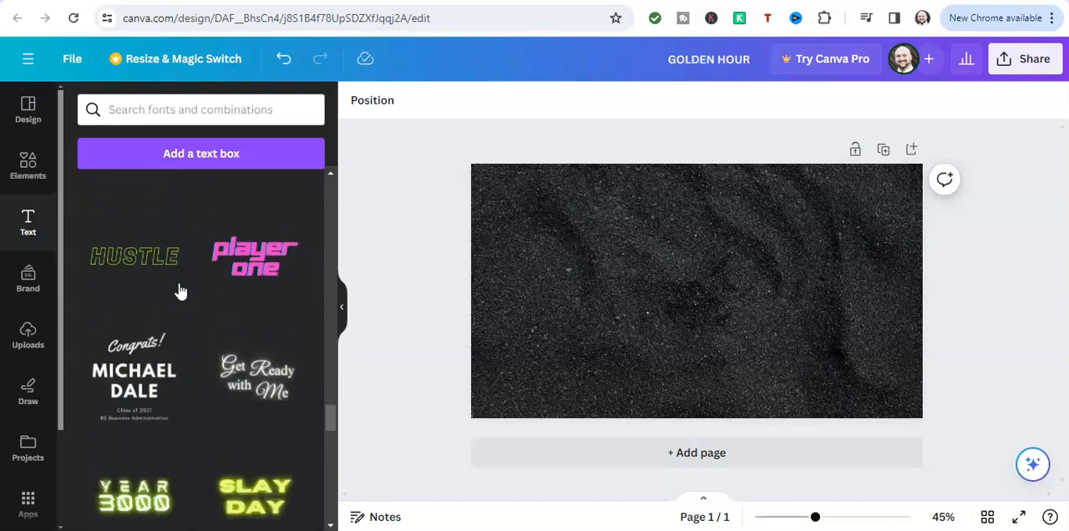
{"action": "scroll", "coordinate": [180, 290], "scroll_direction": "up", "scroll_amount": 15}
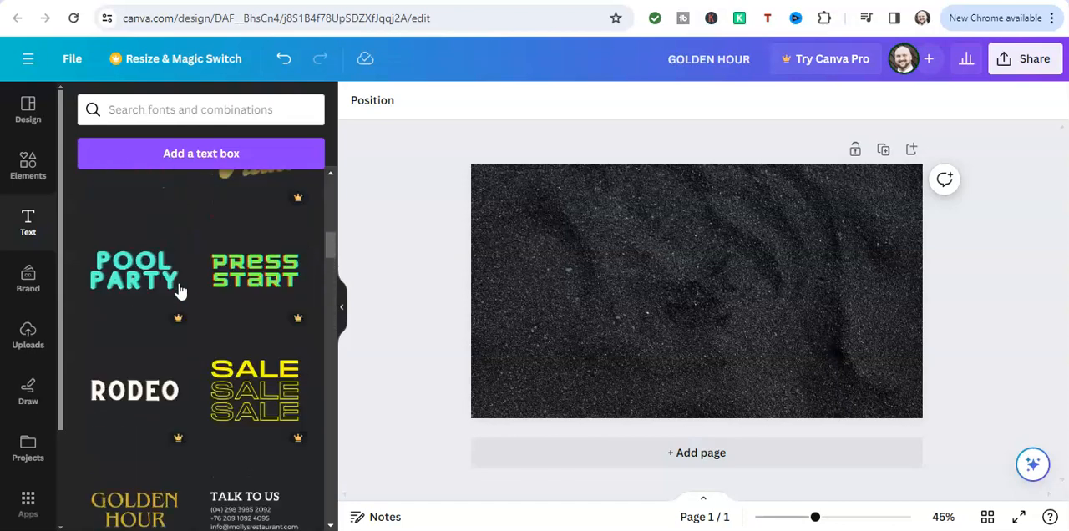
Add a plain text box to the thumbnail and set its font to League Spartan
{"action": "left_click", "coordinate": [251, 166]}
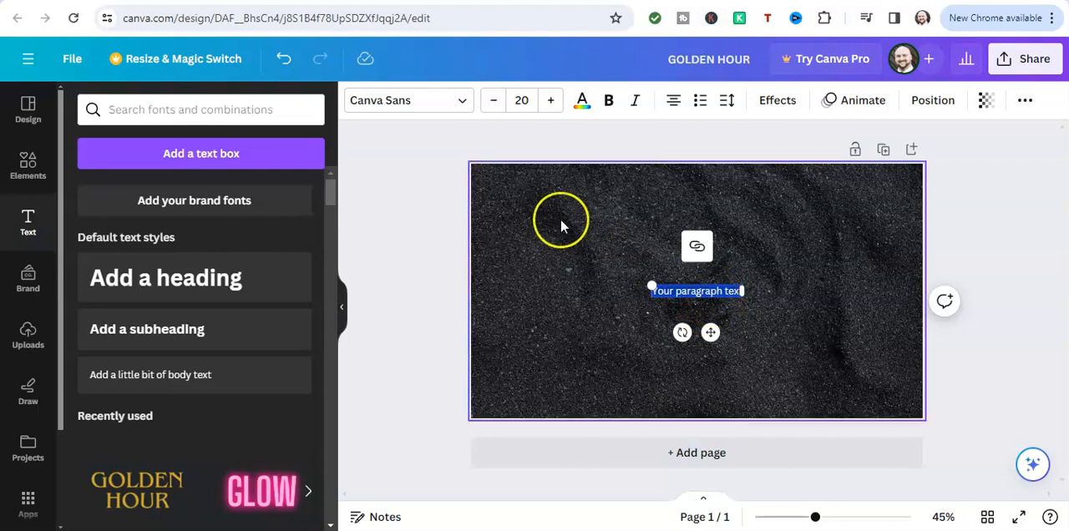
{"action": "left_click", "coordinate": [462, 105]}
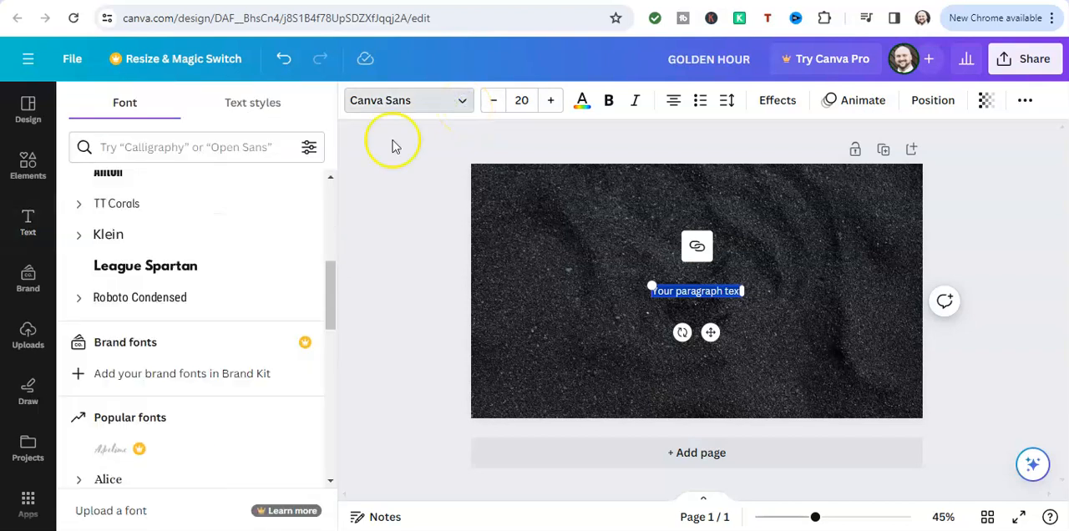
{"action": "left_click", "coordinate": [173, 269]}
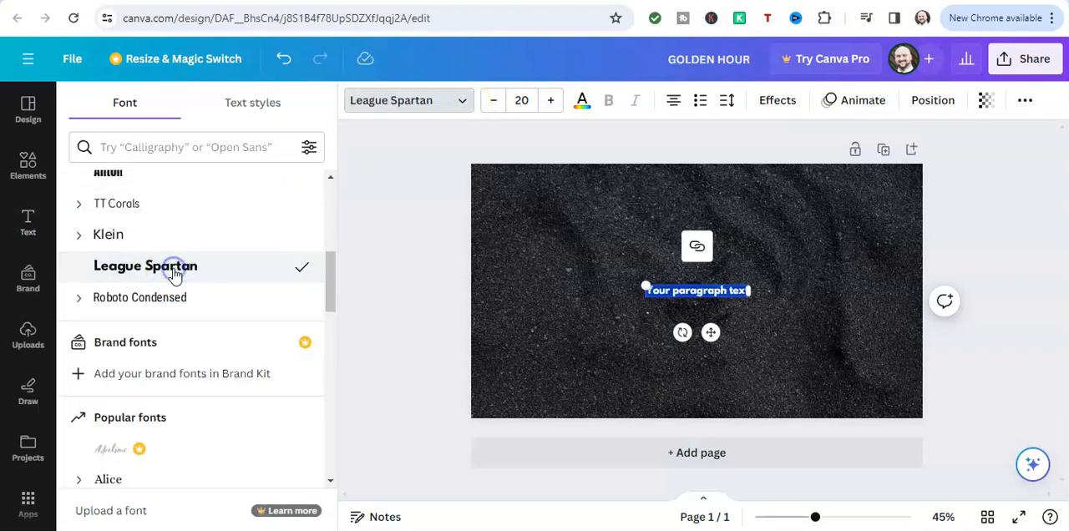
Increase the paragraph text's font size to 52
{"action": "left_click", "coordinate": [551, 102]}
{"action": "left_click", "coordinate": [552, 102]}
{"action": "left_click", "coordinate": [552, 102]}
{"action": "left_click", "coordinate": [551, 101]}
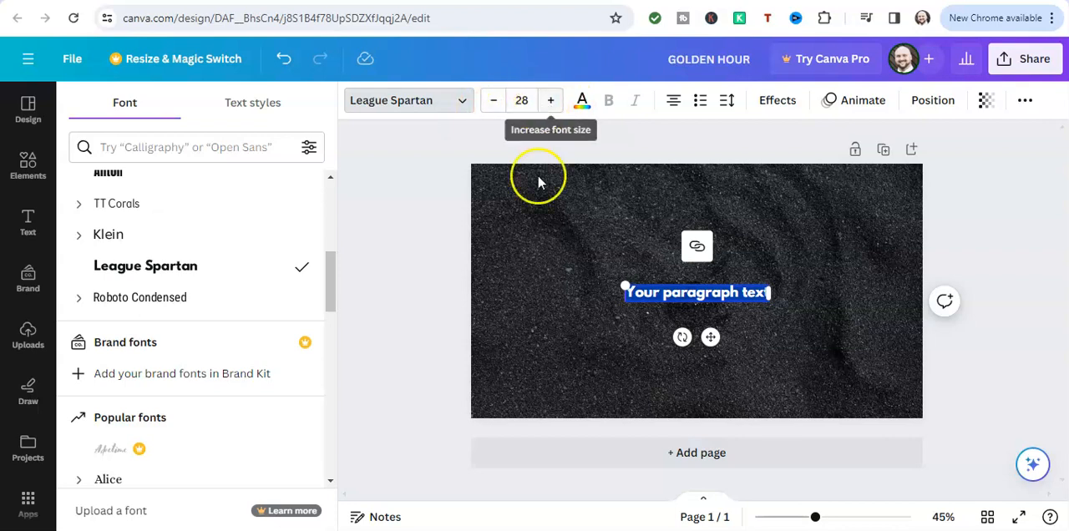
{"action": "left_click", "coordinate": [549, 103]}
{"action": "left_click", "coordinate": [549, 104]}
{"action": "left_click", "coordinate": [548, 105]}
{"action": "left_click", "coordinate": [547, 105]}
{"action": "left_click", "coordinate": [547, 105]}
{"action": "left_click", "coordinate": [547, 105]}
{"action": "left_click", "coordinate": [547, 105]}
{"action": "left_click", "coordinate": [547, 106]}
{"action": "left_click", "coordinate": [547, 105]}
{"action": "left_click", "coordinate": [547, 105]}
{"action": "left_click", "coordinate": [547, 105]}
{"action": "left_click", "coordinate": [547, 105]}
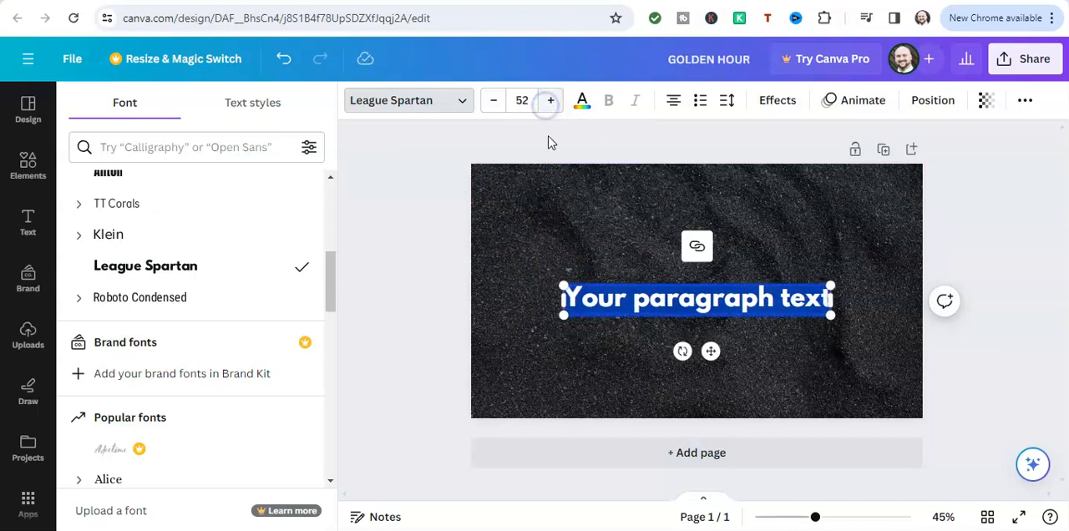
Look through the text colour choices and give the paragraph text the custom red #F13D3D
{"action": "left_click", "coordinate": [583, 109]}
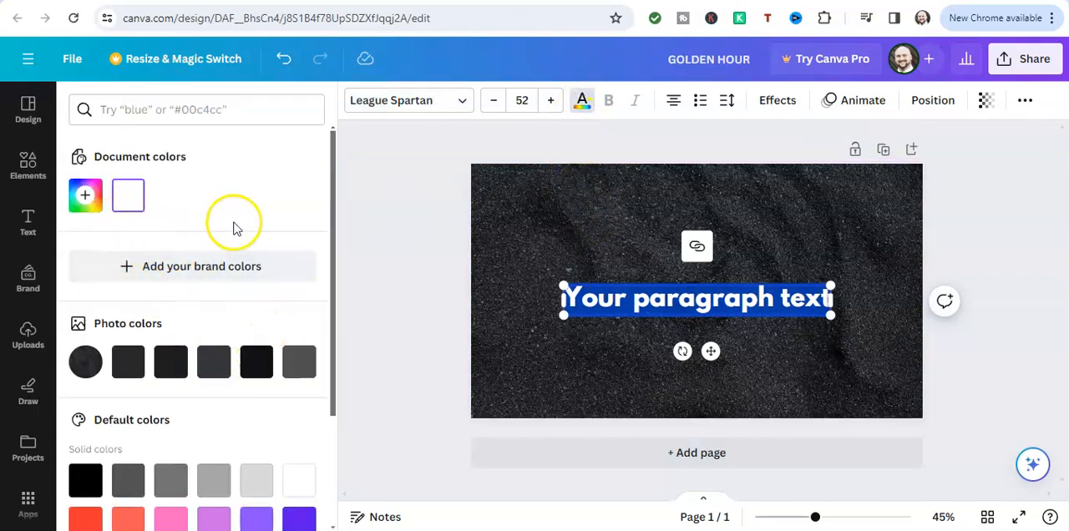
{"action": "scroll", "coordinate": [242, 227], "scroll_direction": "down", "scroll_amount": 2}
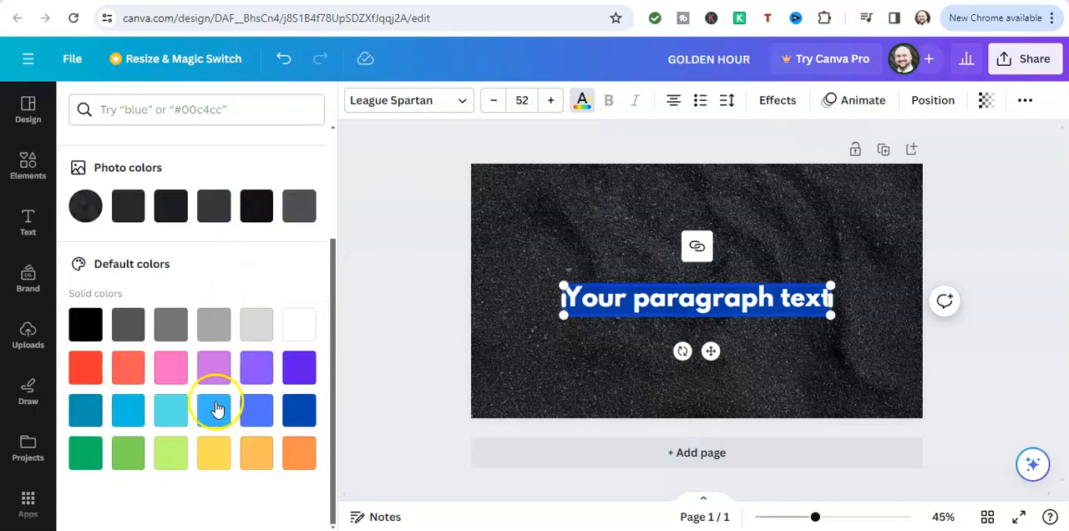
{"action": "scroll", "coordinate": [284, 422], "scroll_direction": "up", "scroll_amount": 2}
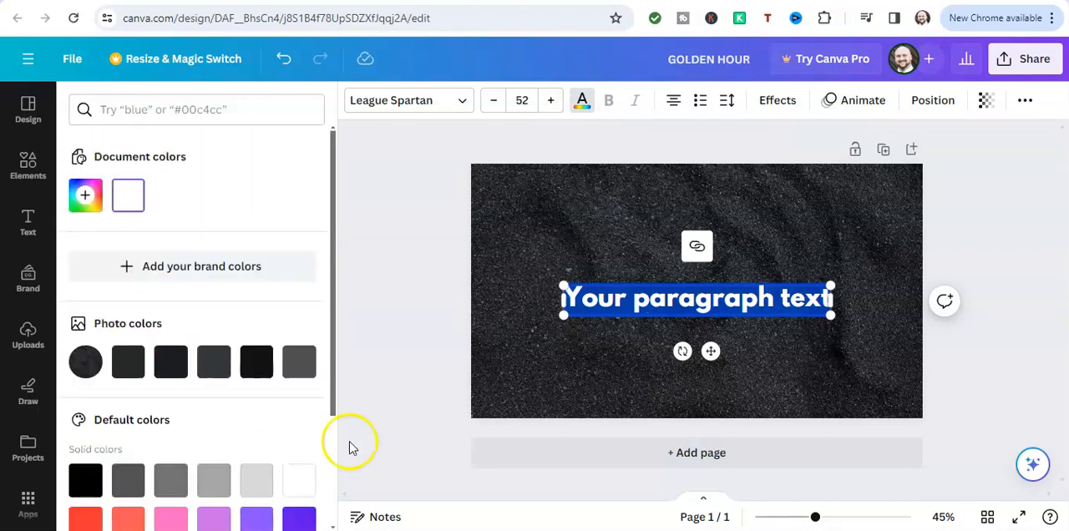
{"action": "left_click", "coordinate": [85, 201]}
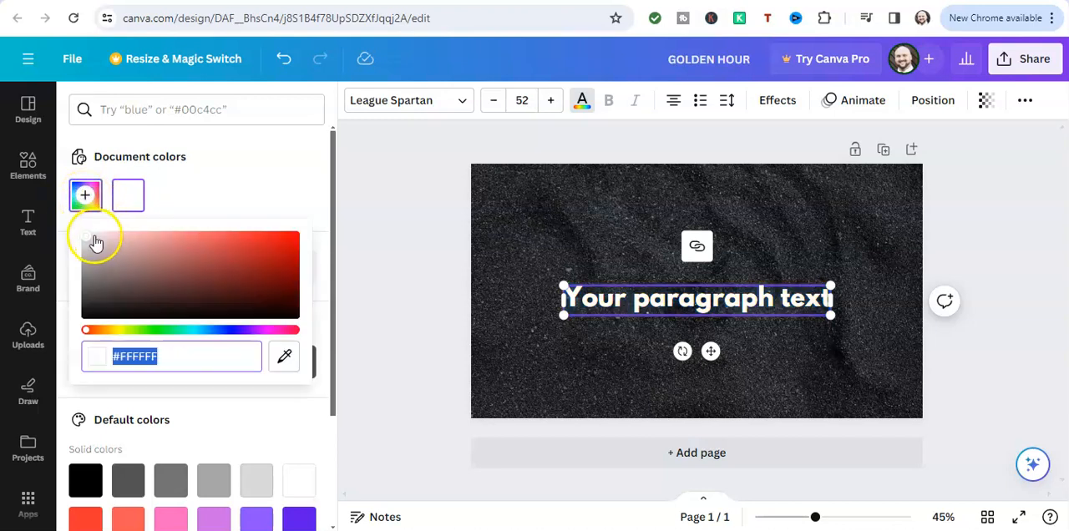
{"action": "left_click_drag", "start_coordinate": [84, 236], "coordinate": [218, 245]}
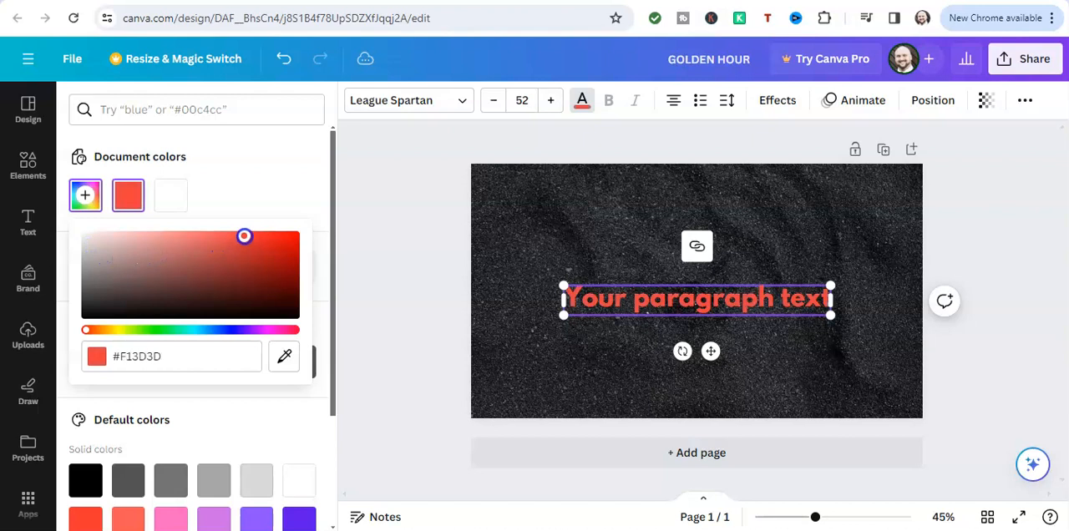
{"action": "left_click", "coordinate": [195, 354]}
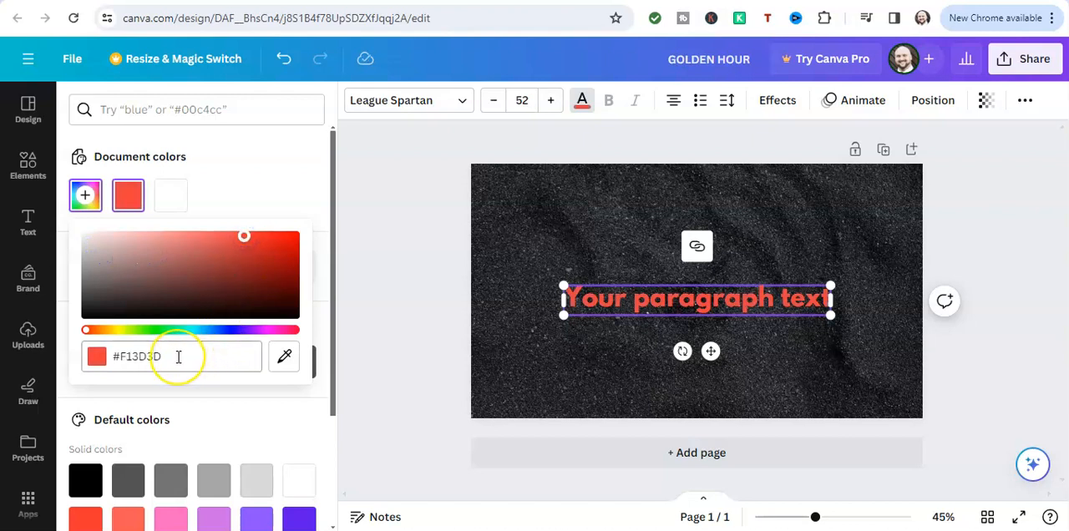
{"action": "left_click", "coordinate": [177, 357]}
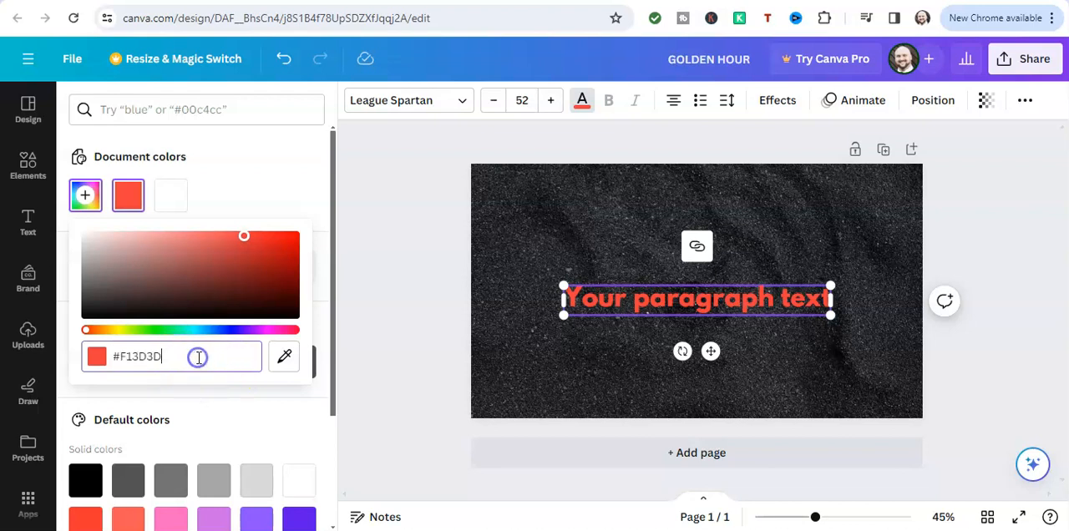
Change the paragraph text's custom colour to the near-white #FFF5F5
{"action": "left_click_drag", "start_coordinate": [244, 241], "coordinate": [149, 248]}
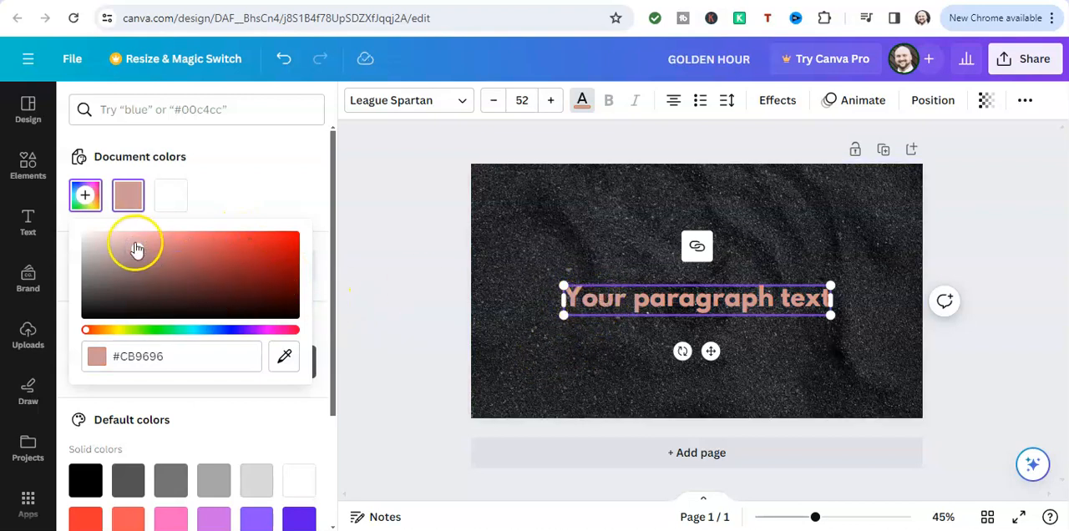
{"action": "left_click_drag", "start_coordinate": [127, 247], "coordinate": [92, 232]}
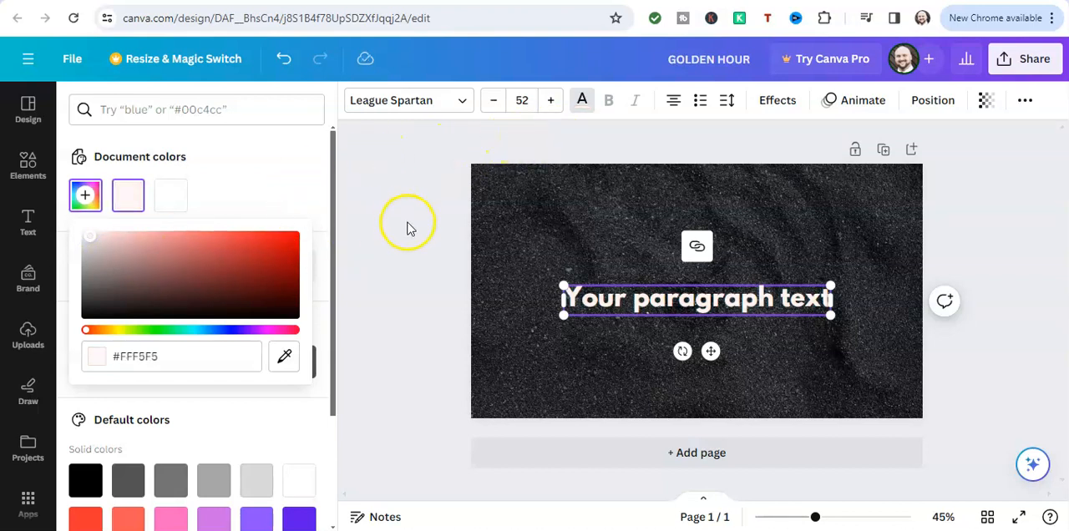
{"action": "left_click", "coordinate": [409, 151]}
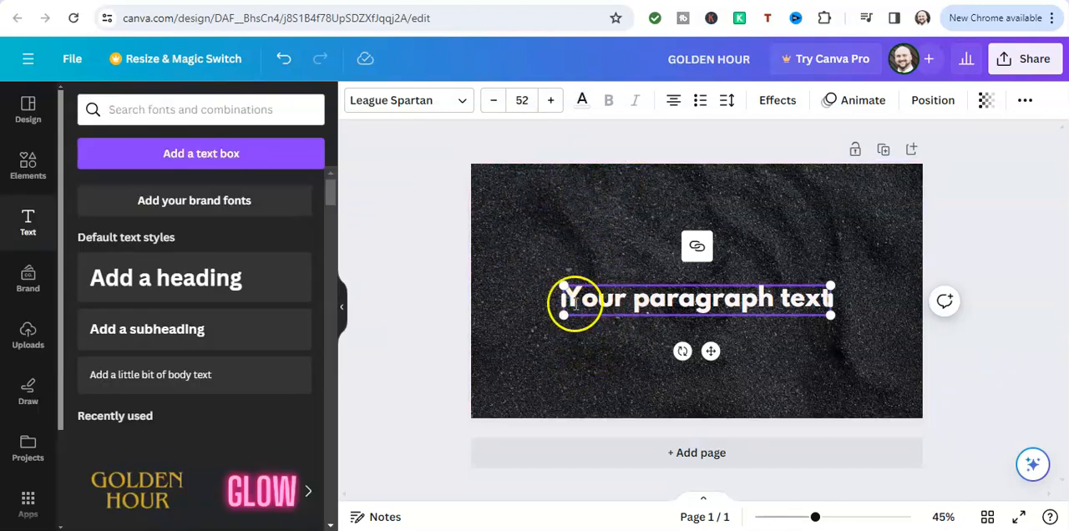
Select the whole paragraph text and change its font to Anton
{"action": "left_click_drag", "start_coordinate": [622, 303], "coordinate": [746, 308]}
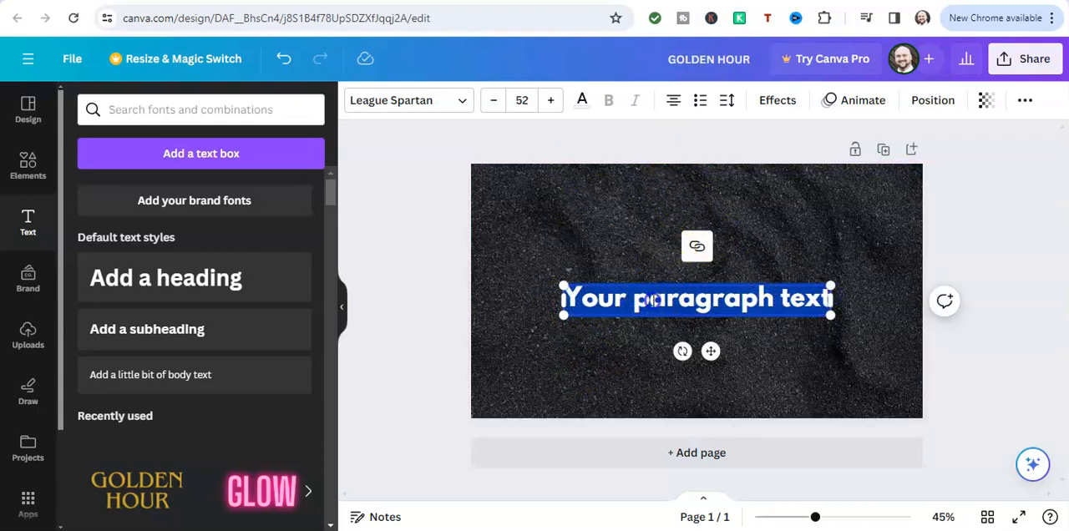
{"action": "left_click", "coordinate": [633, 239]}
{"action": "left_click", "coordinate": [624, 102]}
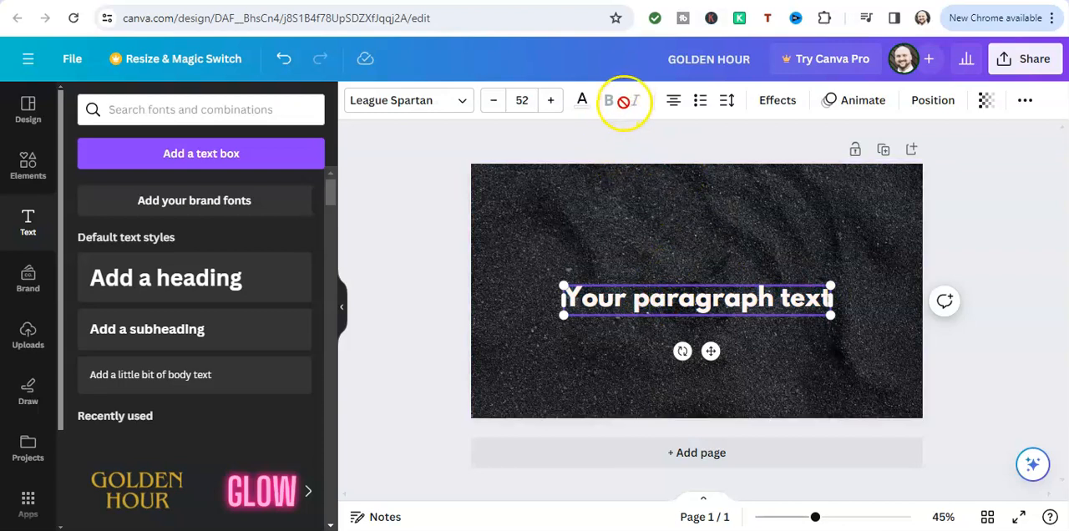
{"action": "triple_click", "coordinate": [588, 298]}
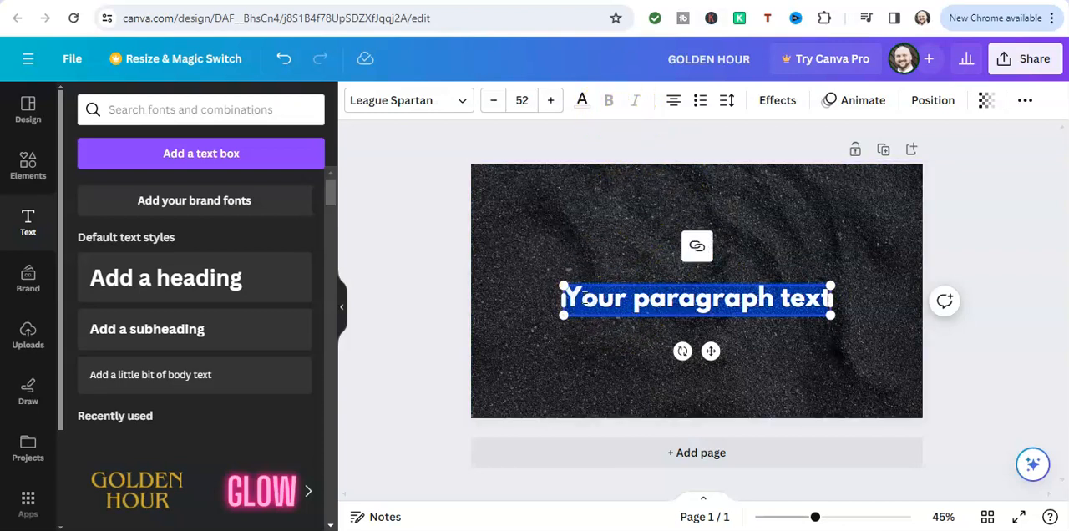
{"action": "left_click", "coordinate": [460, 107]}
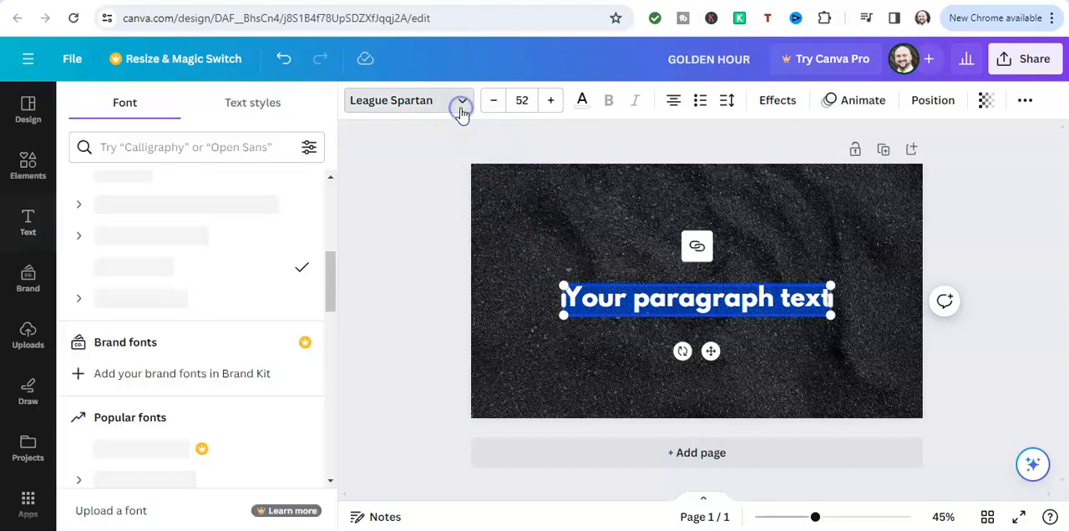
{"action": "scroll", "coordinate": [136, 339], "scroll_direction": "down", "scroll_amount": 1}
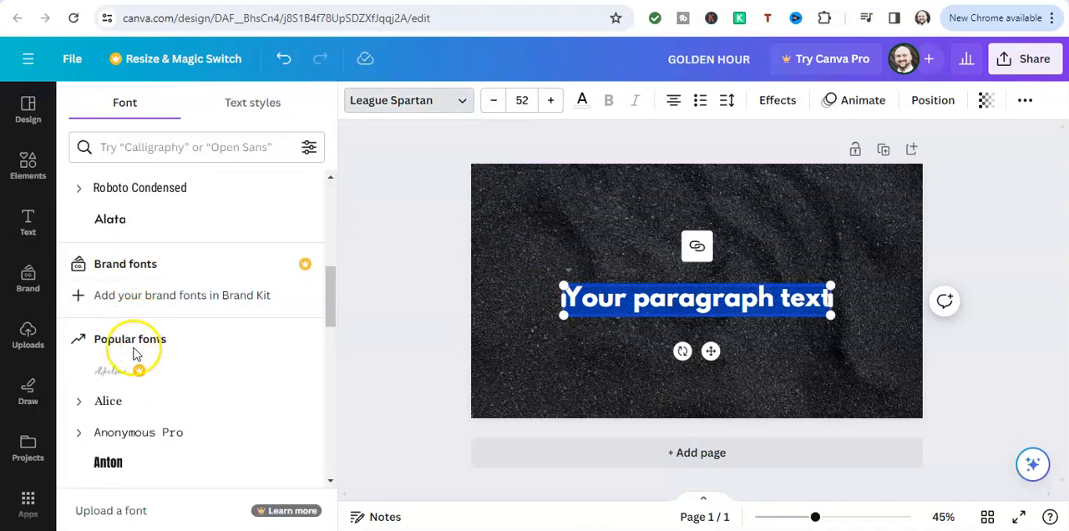
{"action": "left_click", "coordinate": [136, 468]}
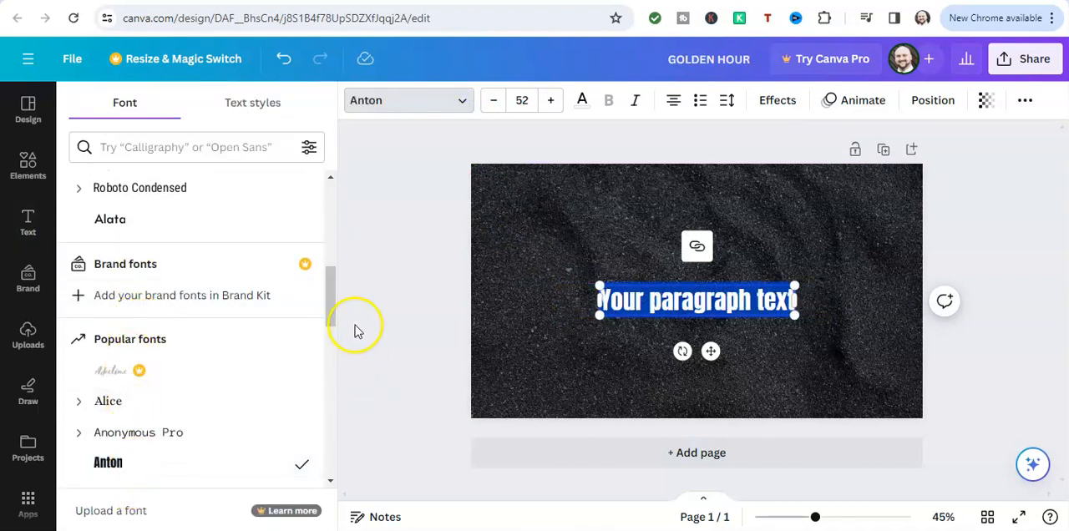
{"action": "left_click", "coordinate": [396, 308]}
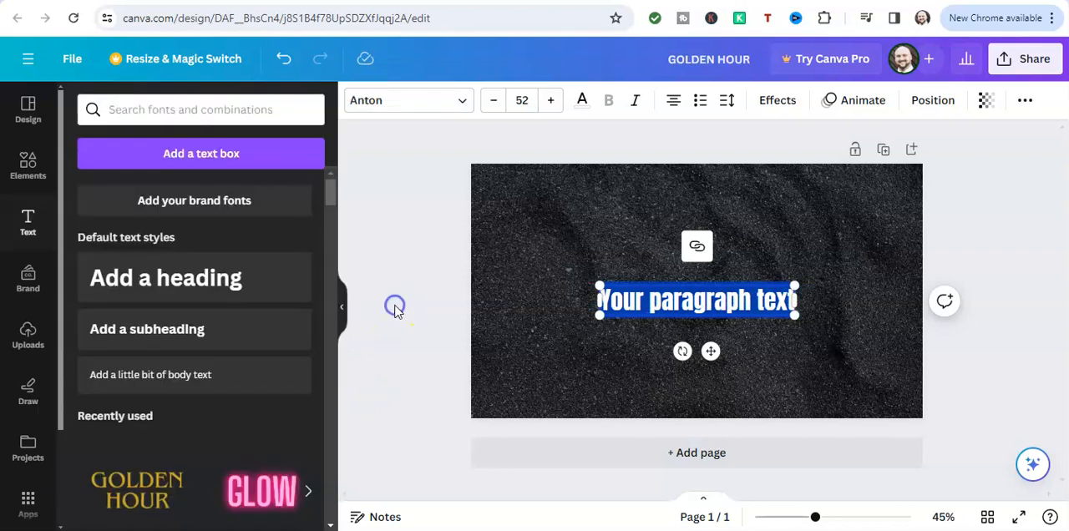
Reduce the paragraph text's font size to 51 and make it italic
{"action": "left_click", "coordinate": [491, 102]}
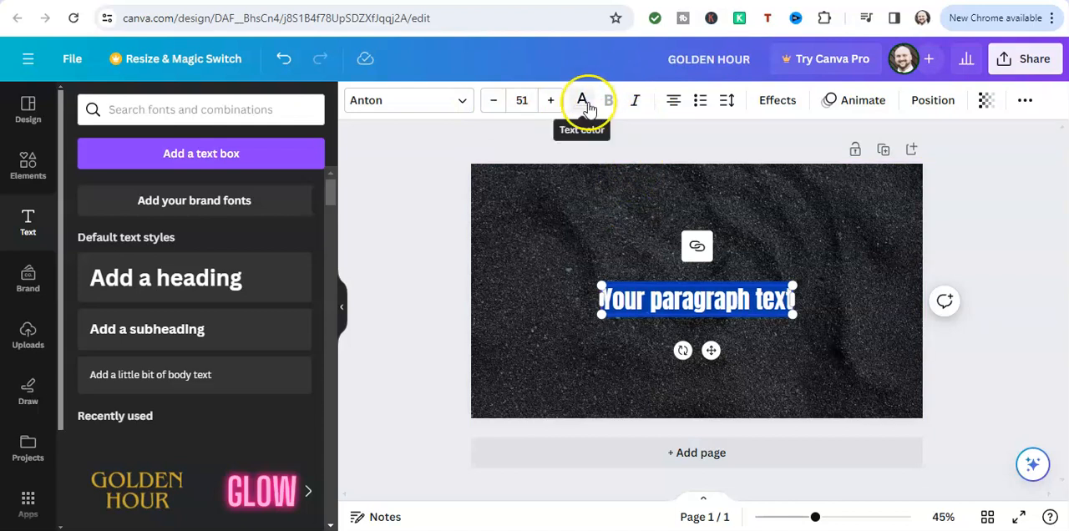
{"action": "left_click", "coordinate": [635, 104]}
{"action": "left_click", "coordinate": [643, 201]}
{"action": "left_click", "coordinate": [644, 330]}
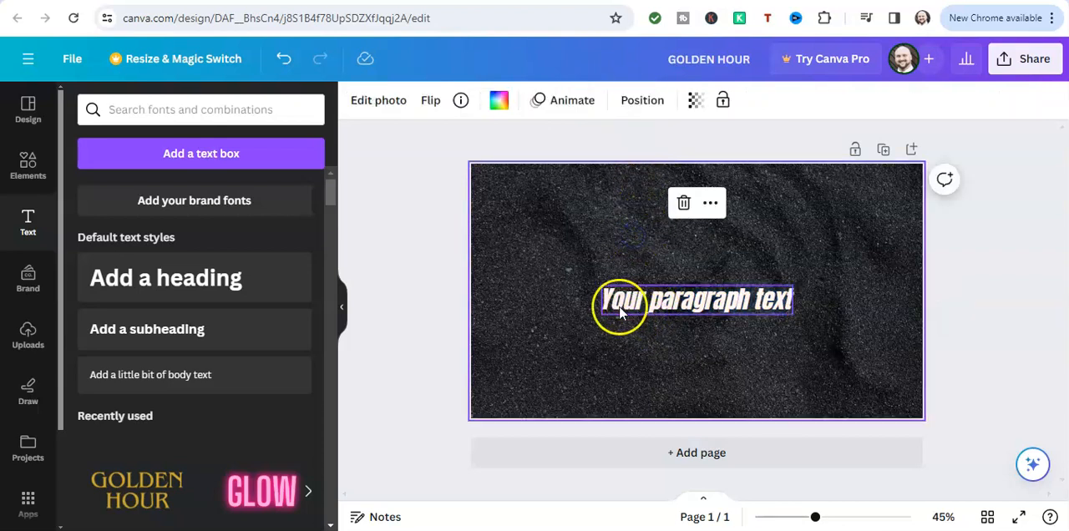
Move the paragraph text slightly up to the vertical centre of the thumbnail
{"action": "left_click_drag", "start_coordinate": [604, 301], "coordinate": [604, 280]}
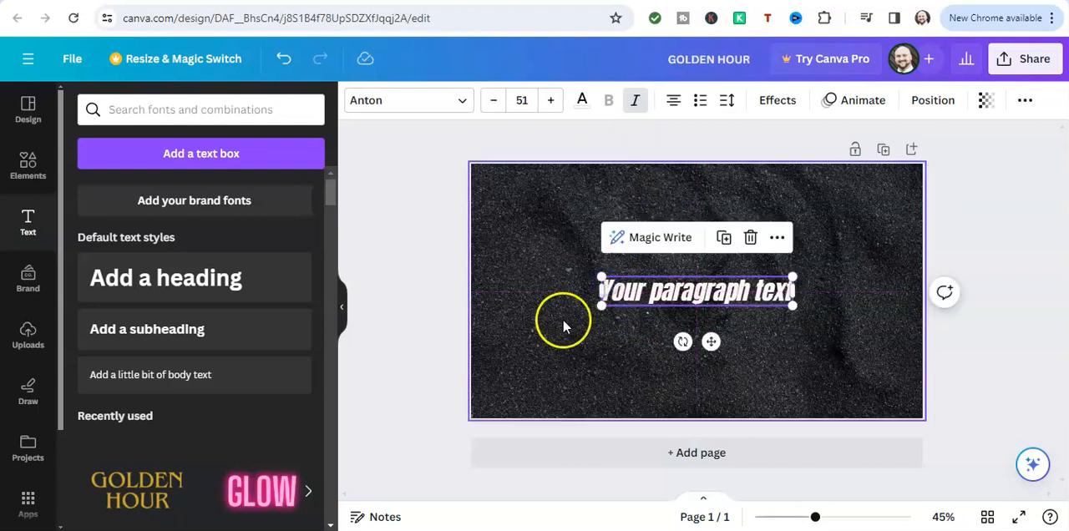
{"action": "left_click", "coordinate": [562, 318]}
Remove the italics from the whole paragraph text and switch its alignment to left
{"action": "left_click", "coordinate": [612, 297]}
{"action": "left_click", "coordinate": [613, 292]}
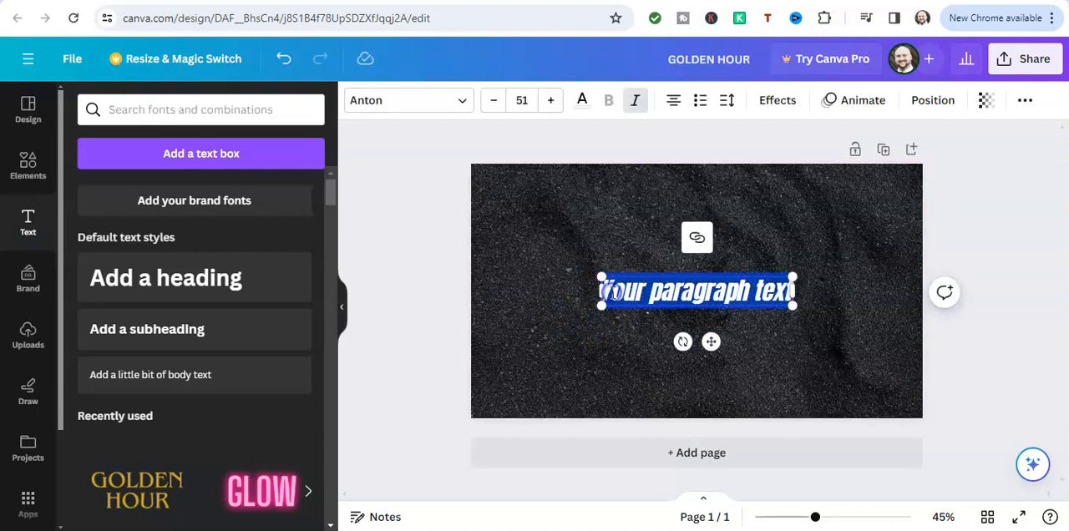
{"action": "left_click", "coordinate": [634, 106]}
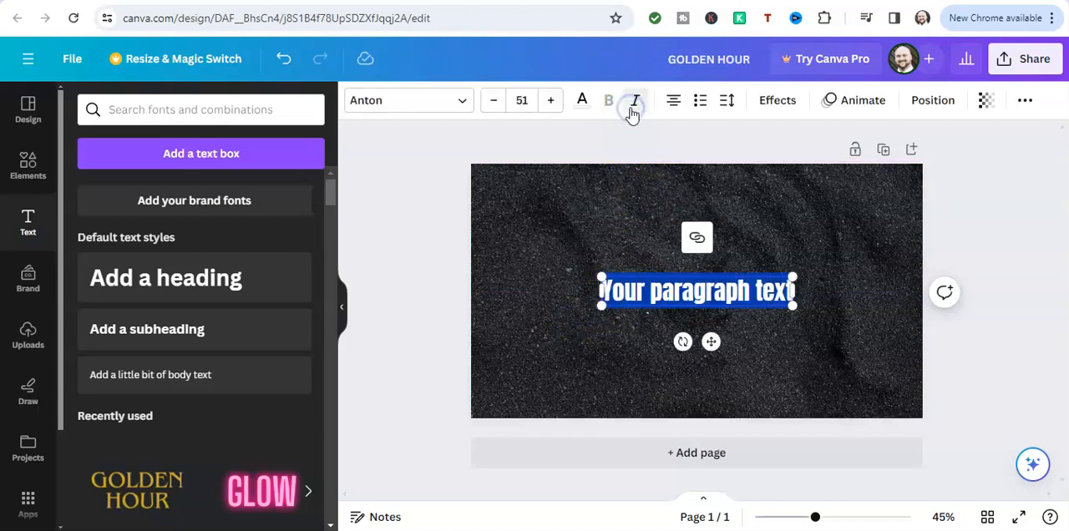
{"action": "left_click", "coordinate": [675, 107]}
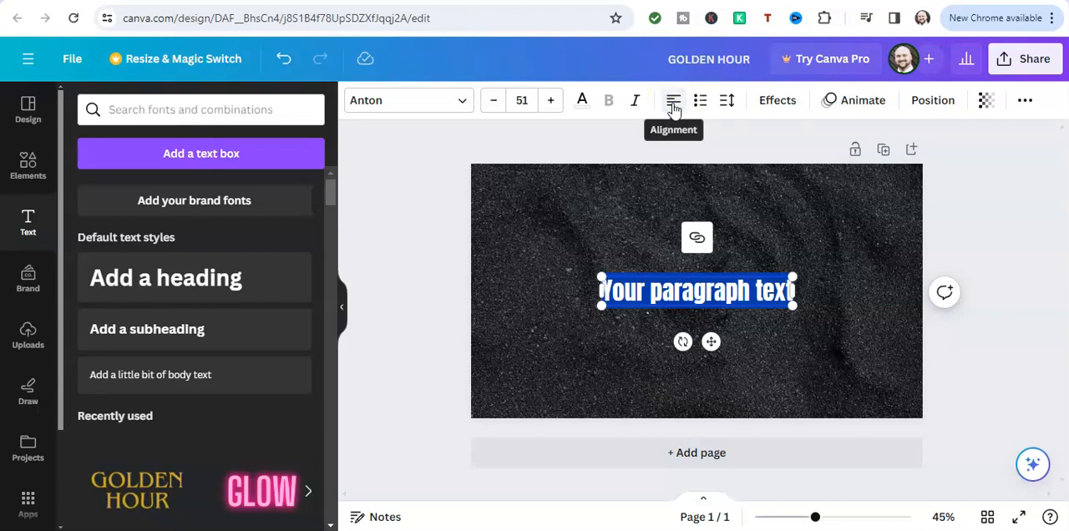
Select the whole paragraph text and switch its alignment to centre
{"action": "left_click", "coordinate": [675, 107]}
{"action": "left_click", "coordinate": [690, 317]}
{"action": "left_click", "coordinate": [657, 290]}
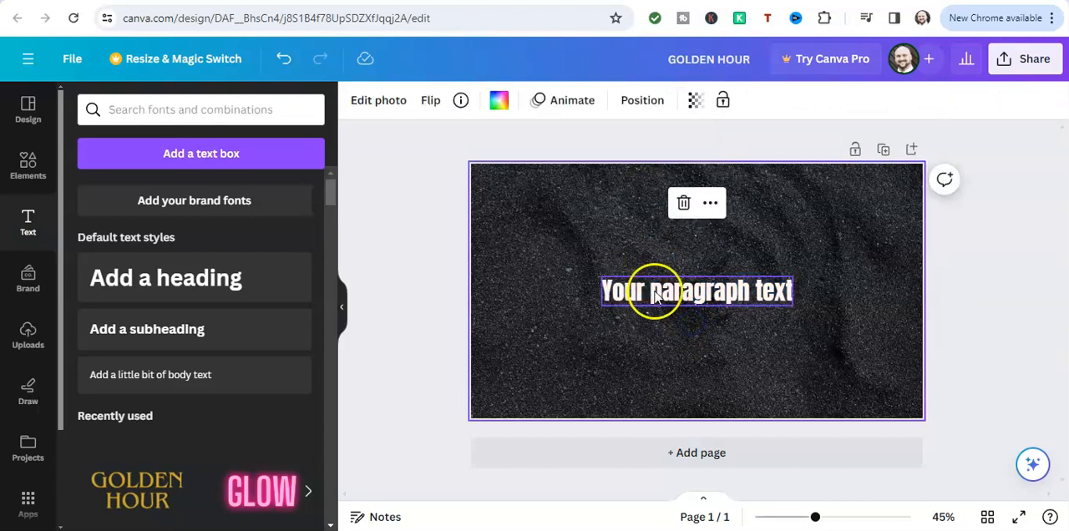
{"action": "left_click", "coordinate": [669, 107]}
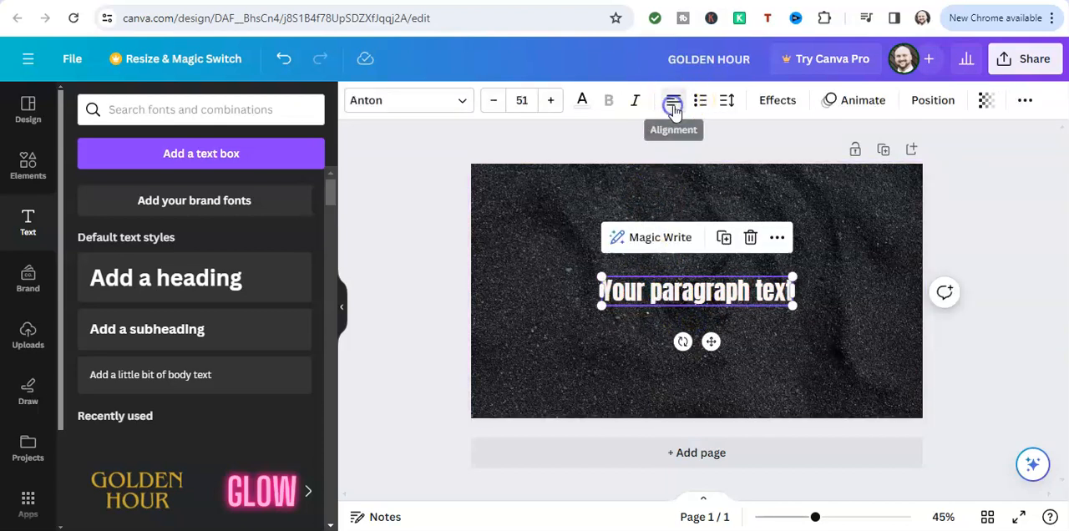
{"action": "triple_click", "coordinate": [635, 300]}
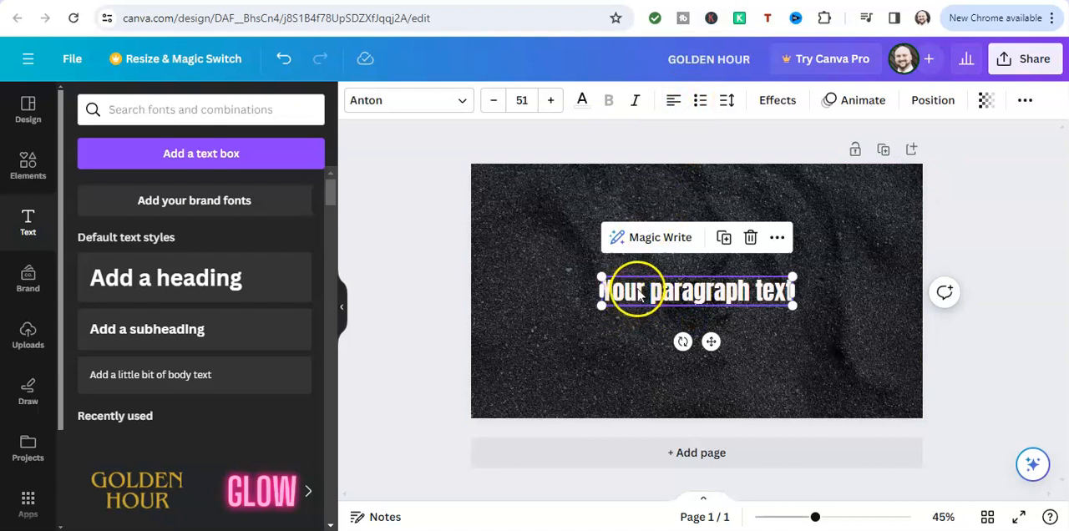
{"action": "left_click", "coordinate": [673, 101]}
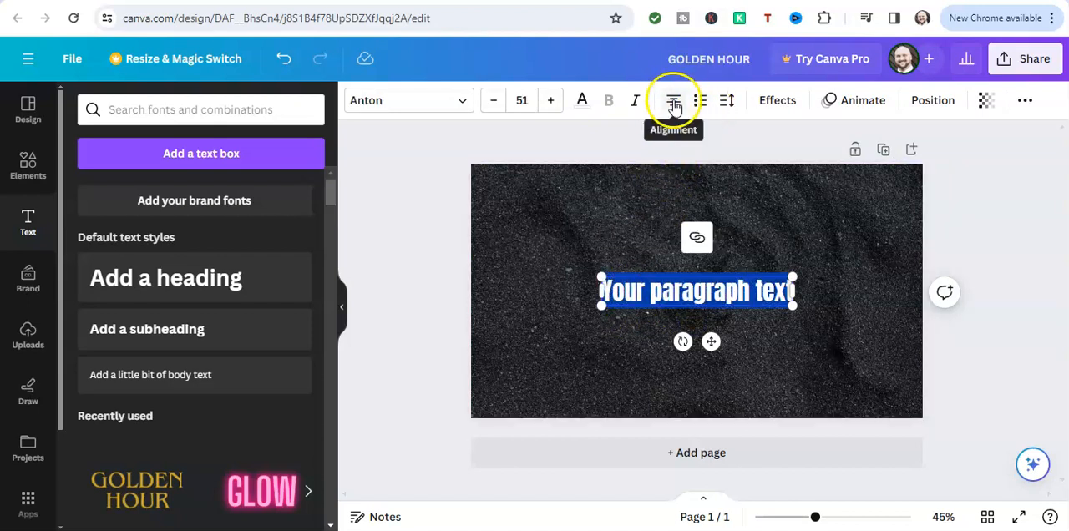
{"action": "left_click", "coordinate": [655, 231]}
{"action": "left_click", "coordinate": [676, 294]}
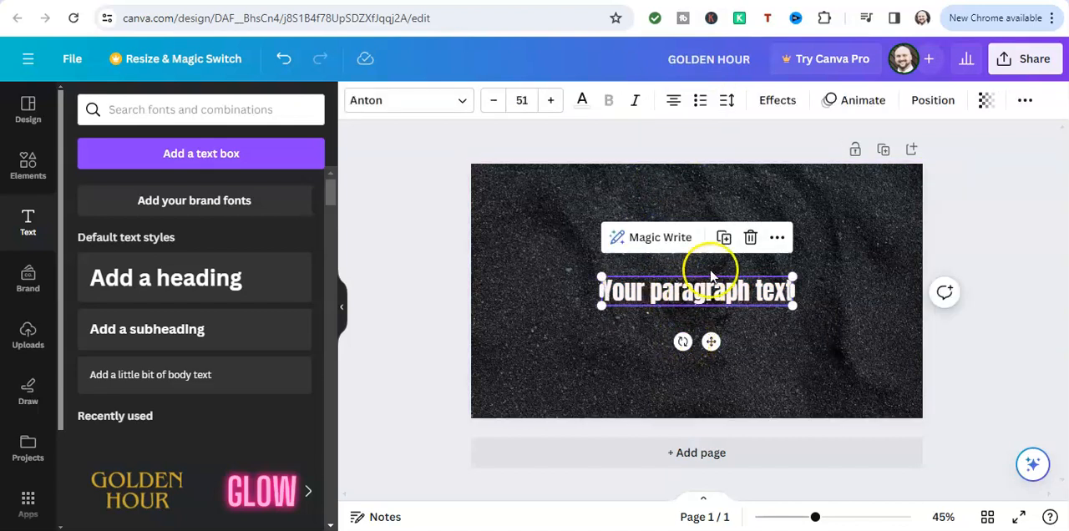
{"action": "left_click", "coordinate": [777, 239]}
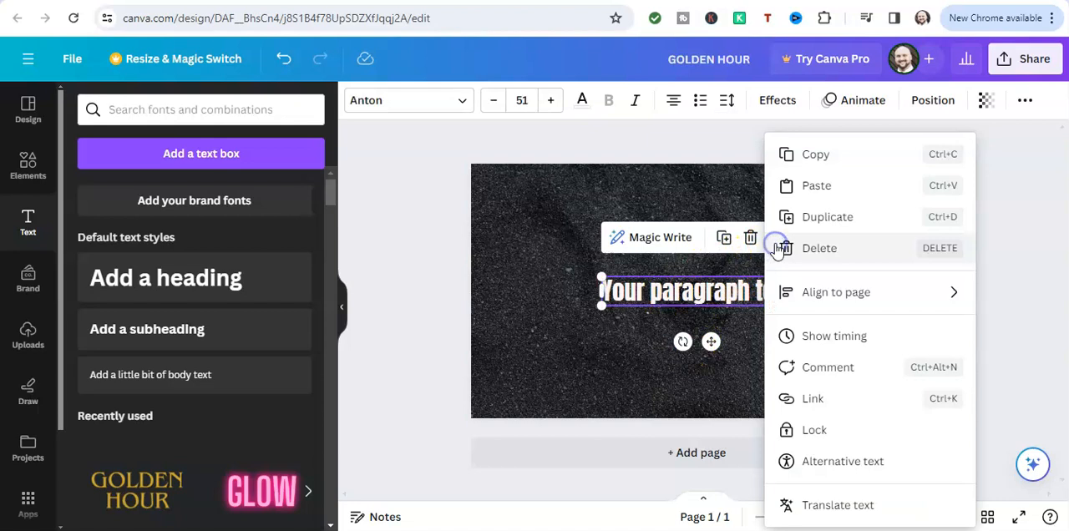
{"action": "left_click", "coordinate": [694, 191]}
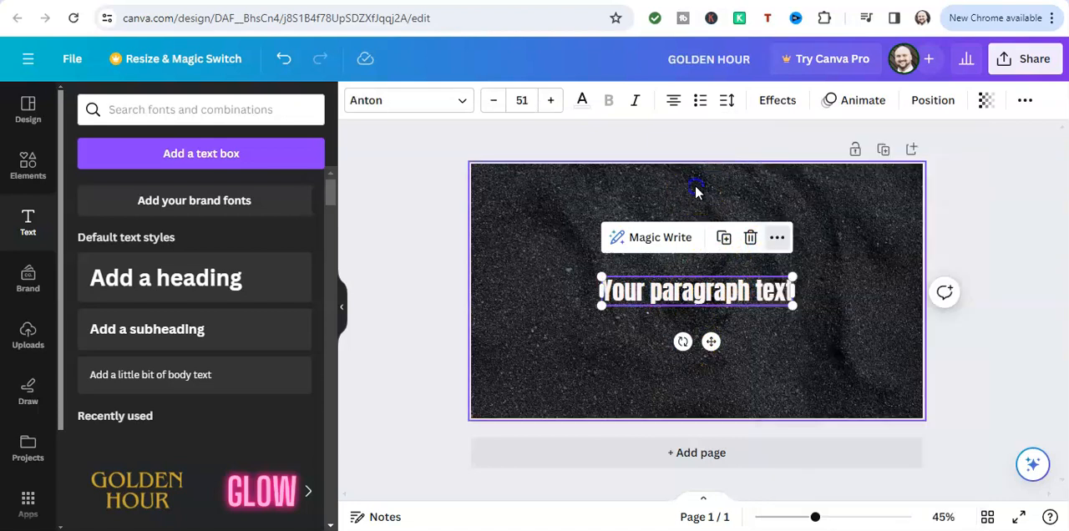
{"action": "left_click", "coordinate": [700, 294]}
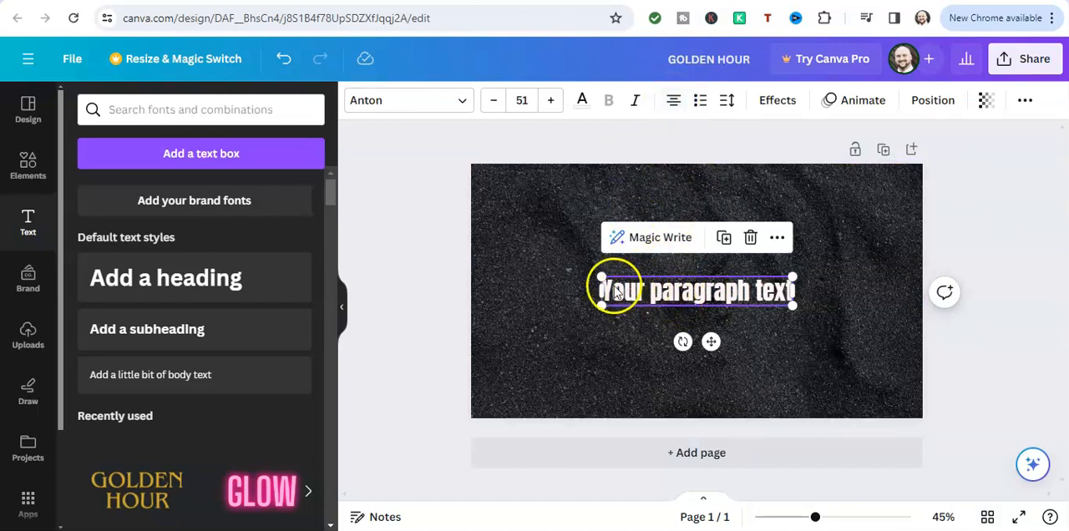
Reposition the paragraph text at the thumbnail's vertical centre, shifted slightly left of the middle
{"action": "mouse_move", "coordinate": [608, 294]}
{"action": "left_mouse_down"}
{"action": "mouse_move", "coordinate": [639, 289]}
{"action": "mouse_move", "coordinate": [603, 281]}
{"action": "left_mouse_up"}
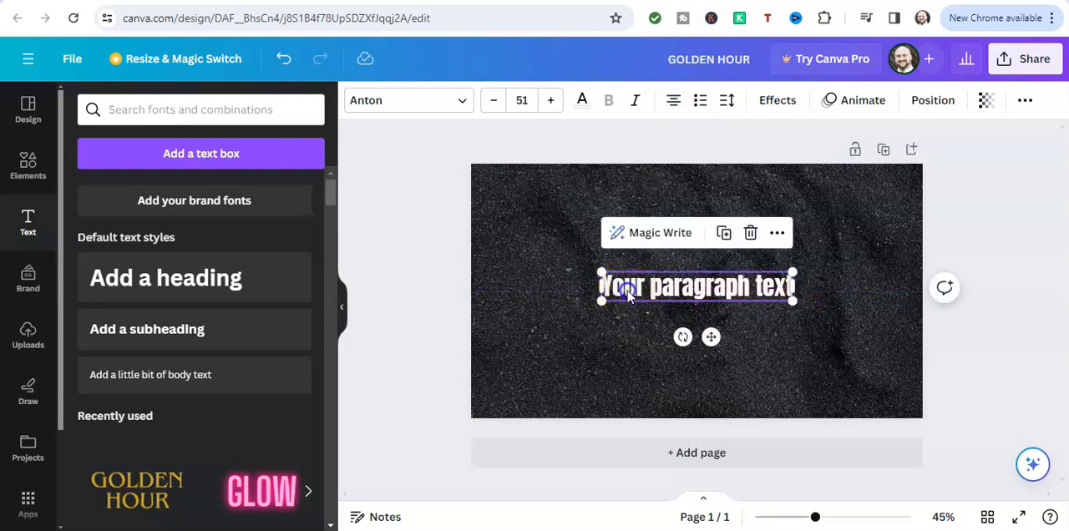
{"action": "double_click", "coordinate": [627, 287]}
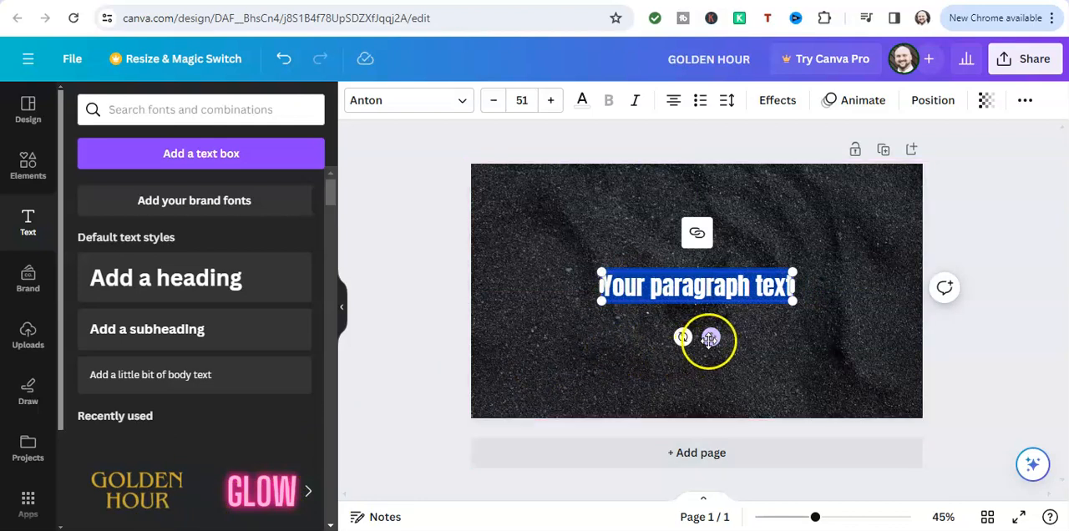
{"action": "mouse_move", "coordinate": [709, 338]}
{"action": "left_mouse_down"}
{"action": "mouse_move", "coordinate": [580, 334]}
{"action": "mouse_move", "coordinate": [774, 324]}
{"action": "mouse_move", "coordinate": [710, 340]}
{"action": "left_mouse_up"}
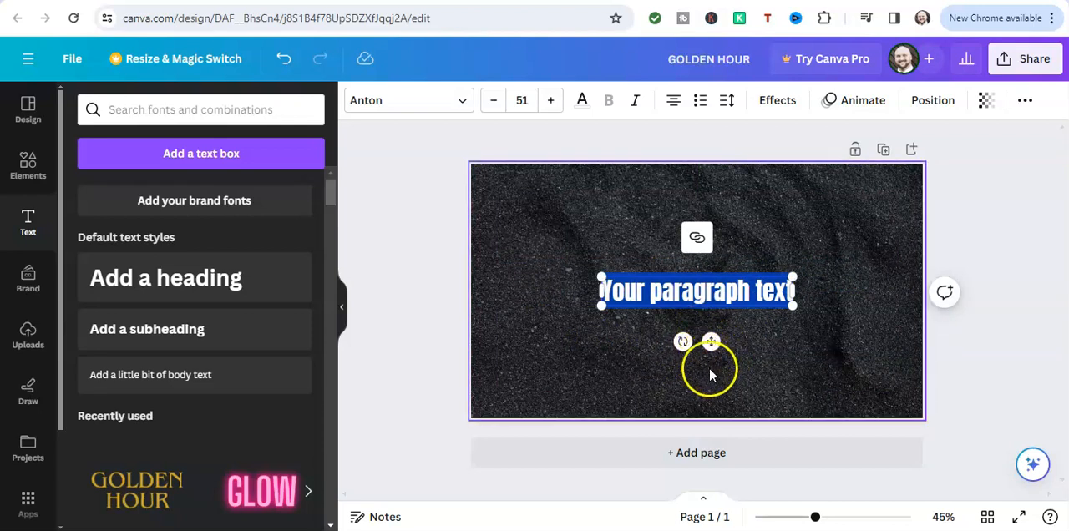
{"action": "left_click_drag", "start_coordinate": [711, 342], "coordinate": [678, 342]}
Try other alignments on the selected paragraph text and deselect it
{"action": "left_click", "coordinate": [670, 101]}
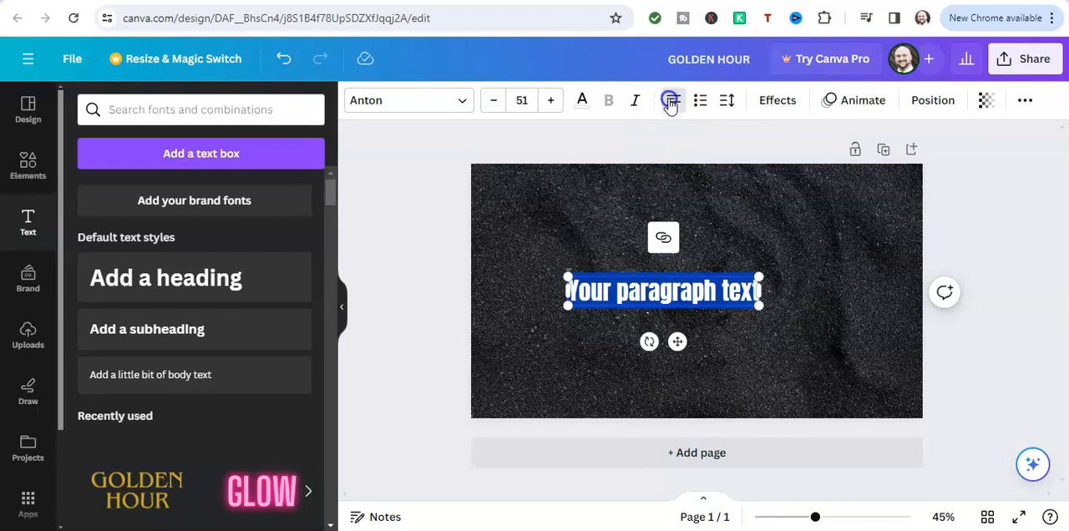
{"action": "left_click", "coordinate": [673, 102]}
{"action": "right_click", "coordinate": [672, 102]}
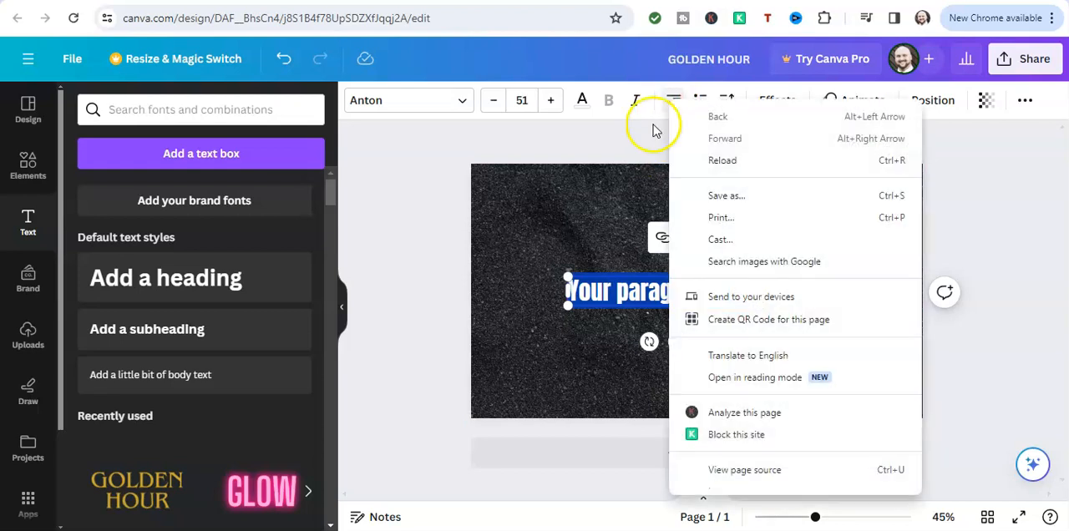
{"action": "left_click", "coordinate": [657, 125]}
{"action": "left_click", "coordinate": [646, 298]}
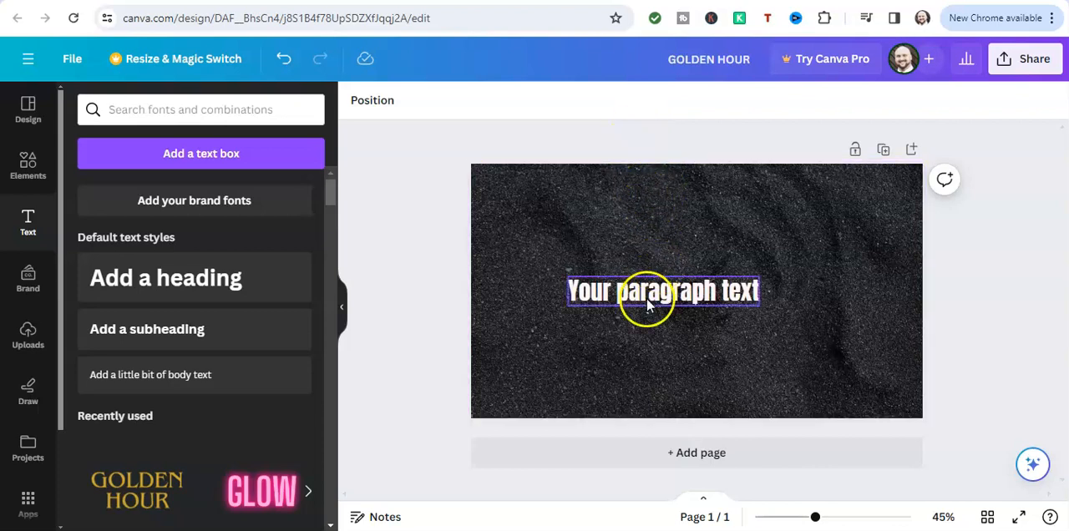
Select the paragraph text and open its Align to page options
{"action": "left_click", "coordinate": [650, 290]}
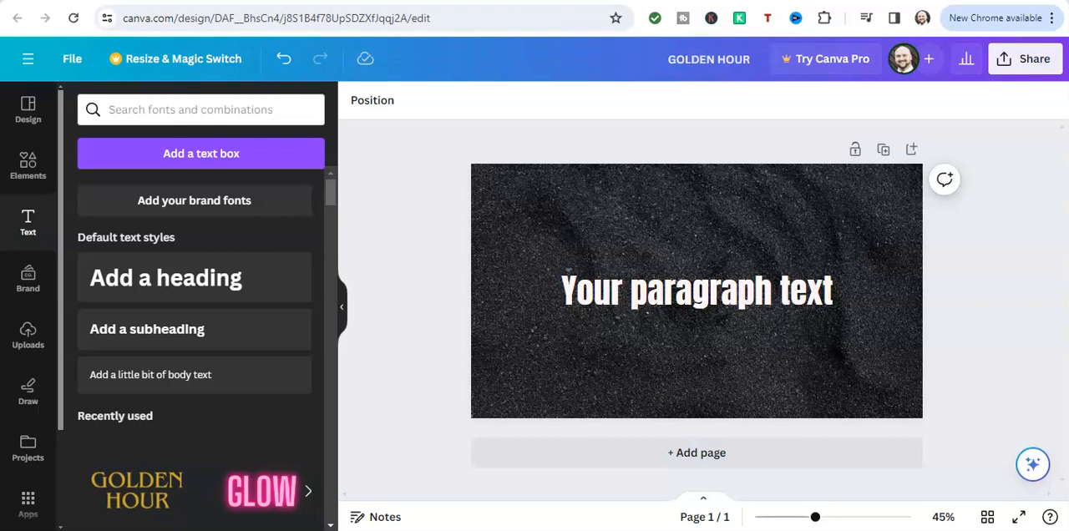
{"action": "left_click", "coordinate": [657, 306]}
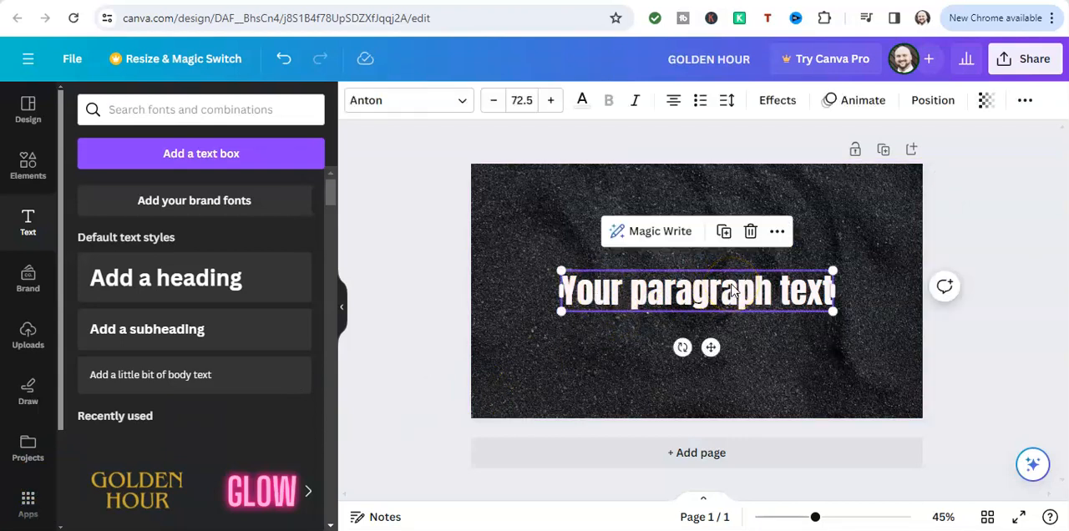
{"action": "left_click", "coordinate": [779, 233]}
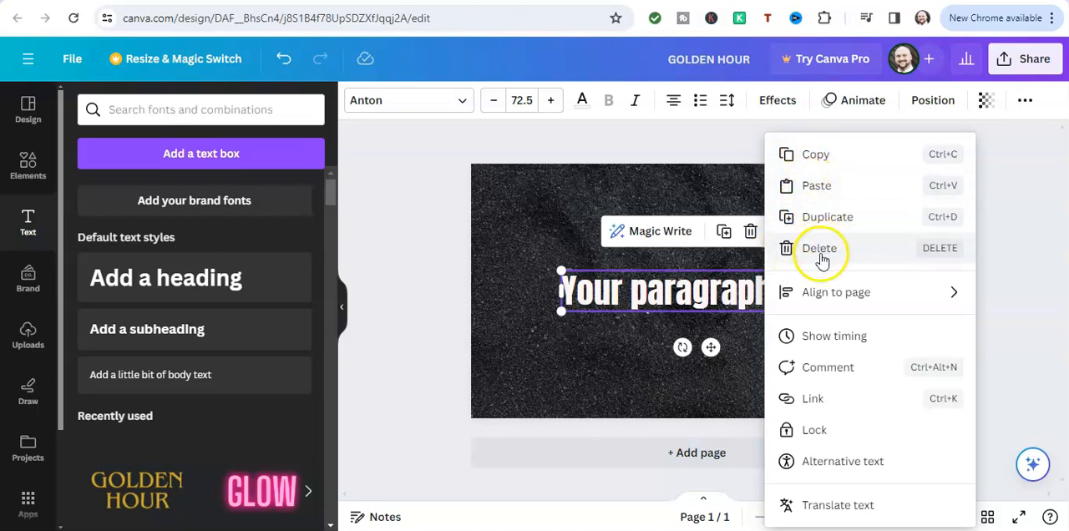
{"action": "mouse_move", "coordinate": [823, 299]}
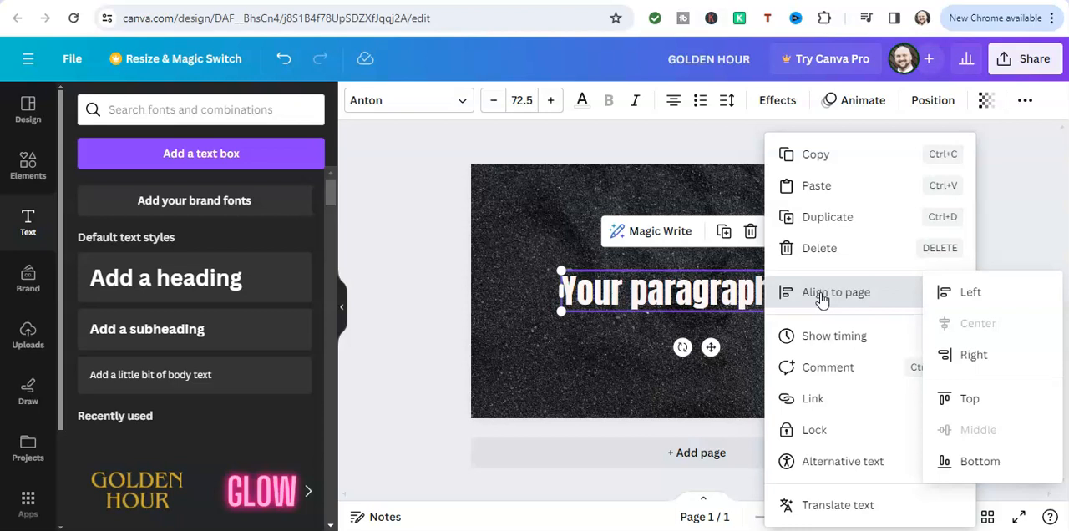
{"action": "left_click", "coordinate": [850, 297]}
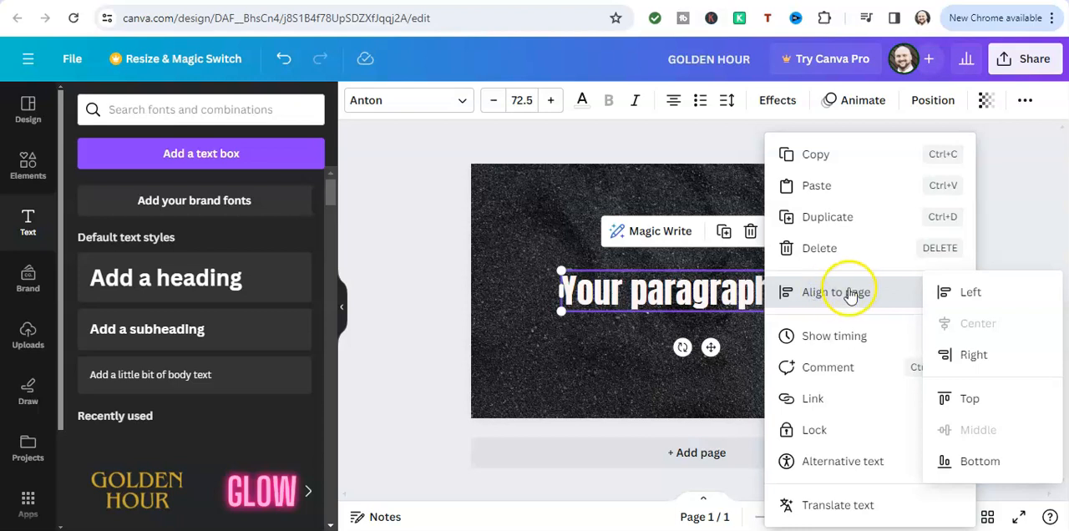
{"action": "left_click", "coordinate": [573, 401]}
{"action": "left_click", "coordinate": [677, 348]}
{"action": "left_click", "coordinate": [699, 292]}
{"action": "left_click", "coordinate": [700, 284]}
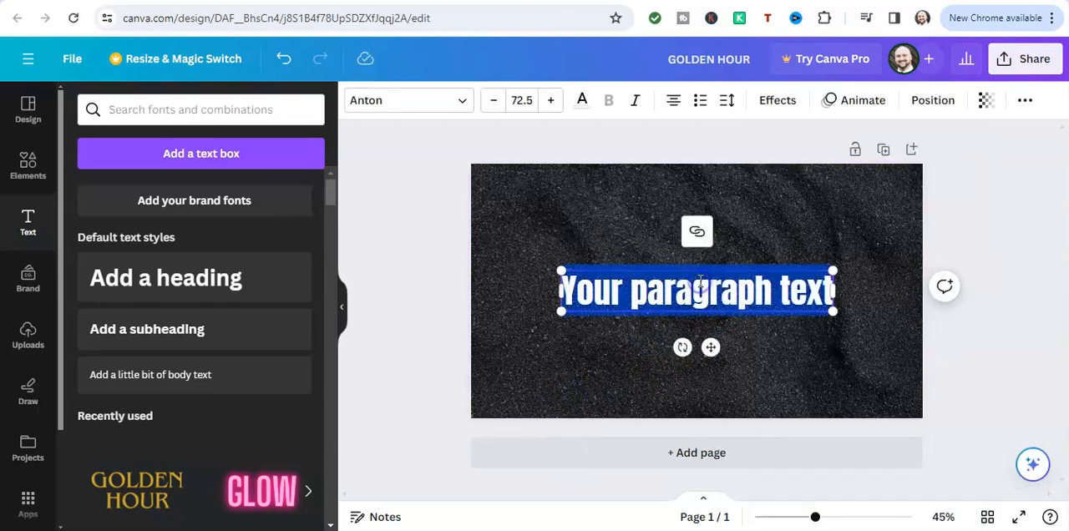
{"action": "left_click", "coordinate": [700, 285]}
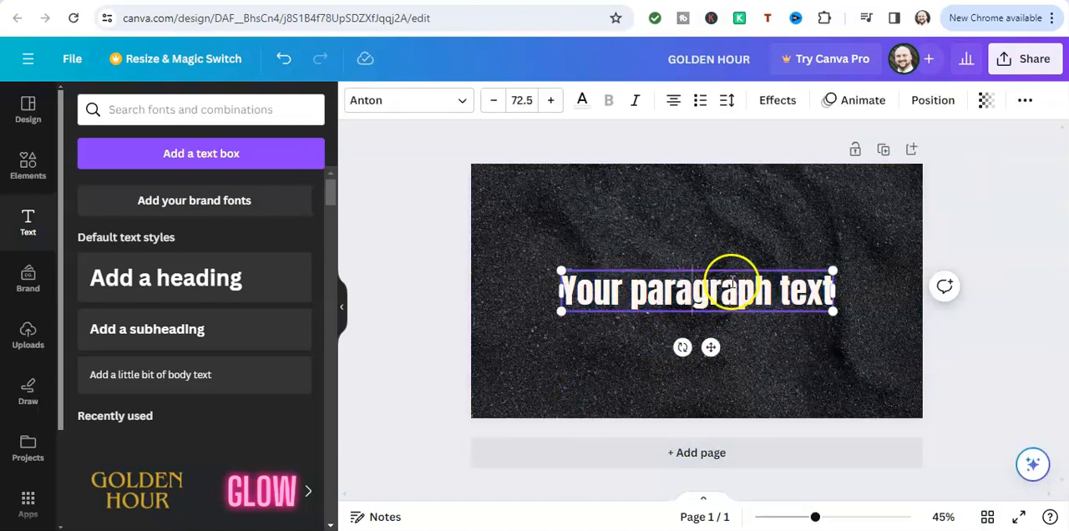
{"action": "left_click", "coordinate": [757, 354]}
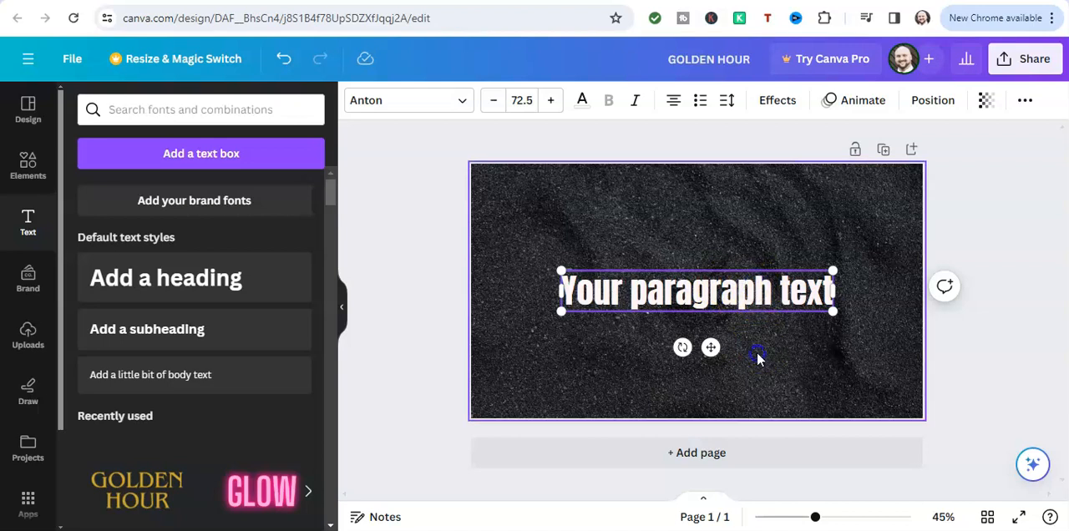
Align the paragraph text to the page's left edge and bring it back to the page's horizontal centre
{"action": "left_click", "coordinate": [759, 290]}
{"action": "left_click", "coordinate": [784, 231]}
{"action": "left_click", "coordinate": [805, 297]}
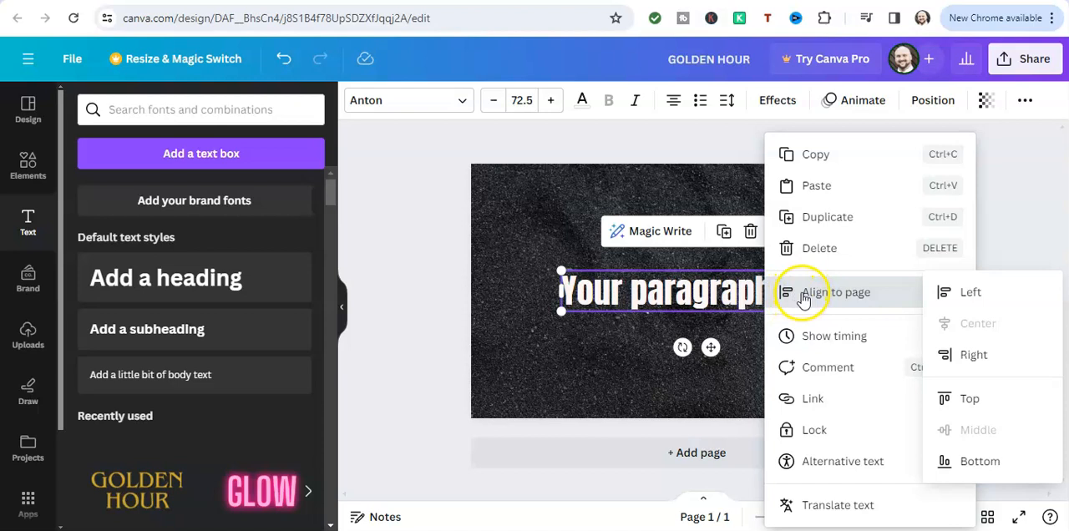
{"action": "left_click", "coordinate": [944, 293]}
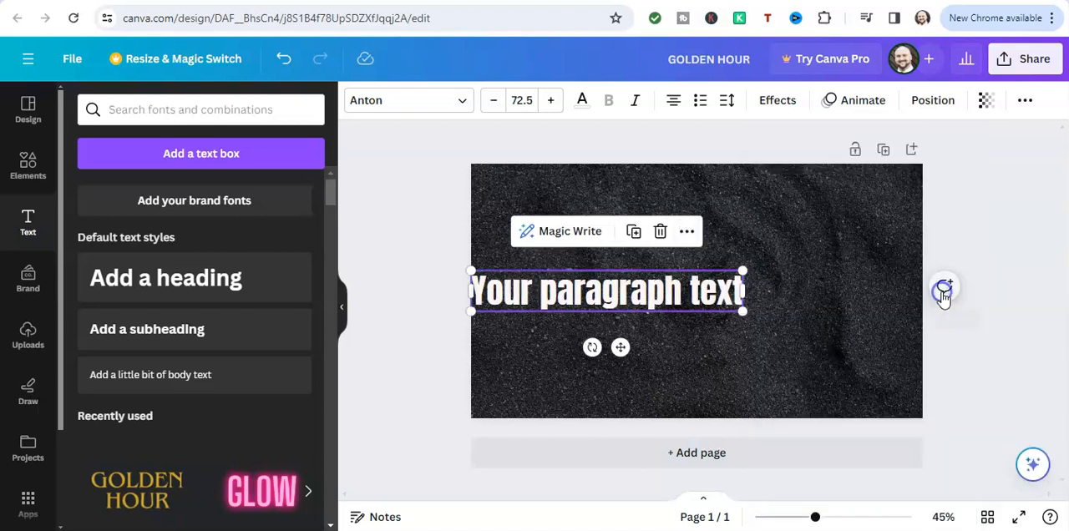
{"action": "left_click", "coordinate": [681, 231]}
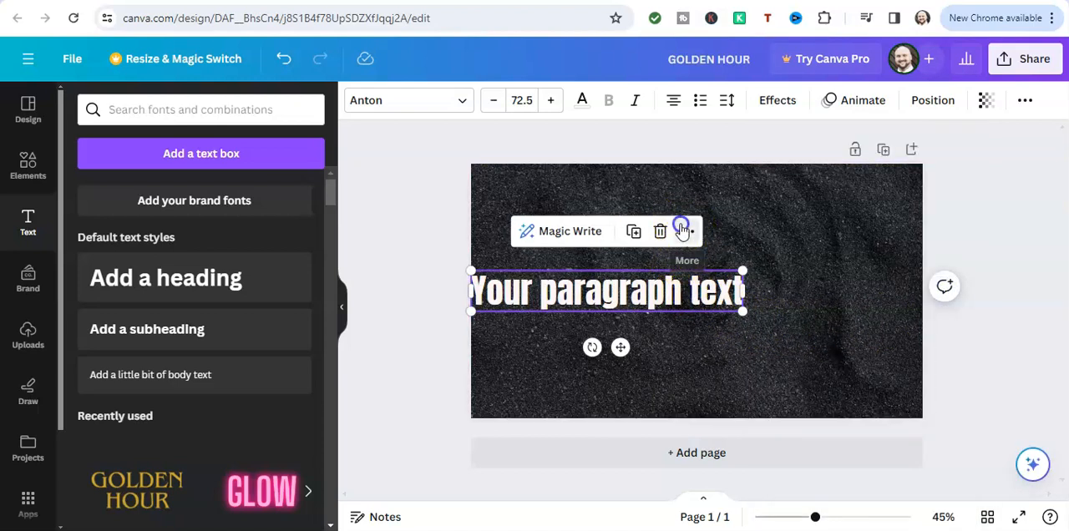
{"action": "mouse_move", "coordinate": [728, 291]}
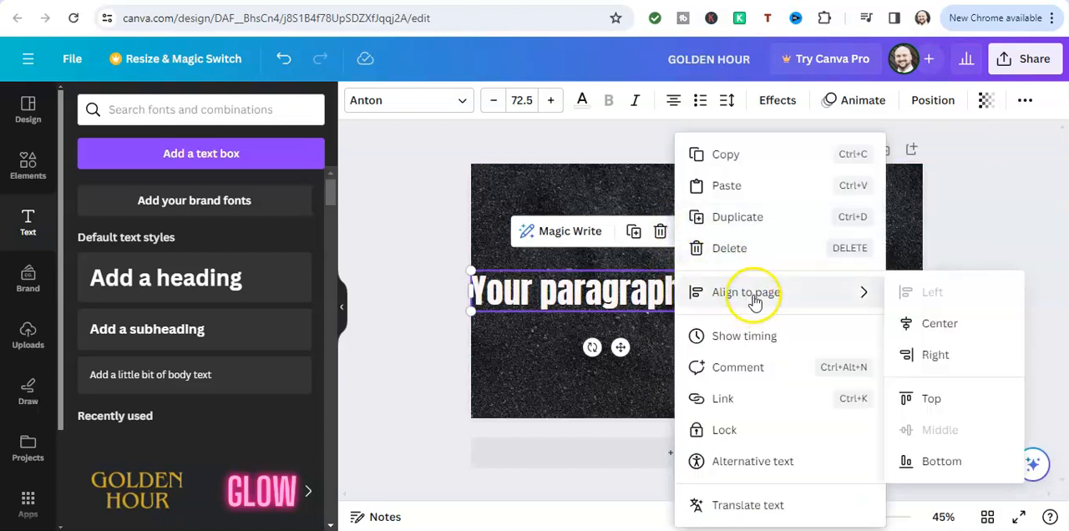
{"action": "left_click", "coordinate": [921, 323]}
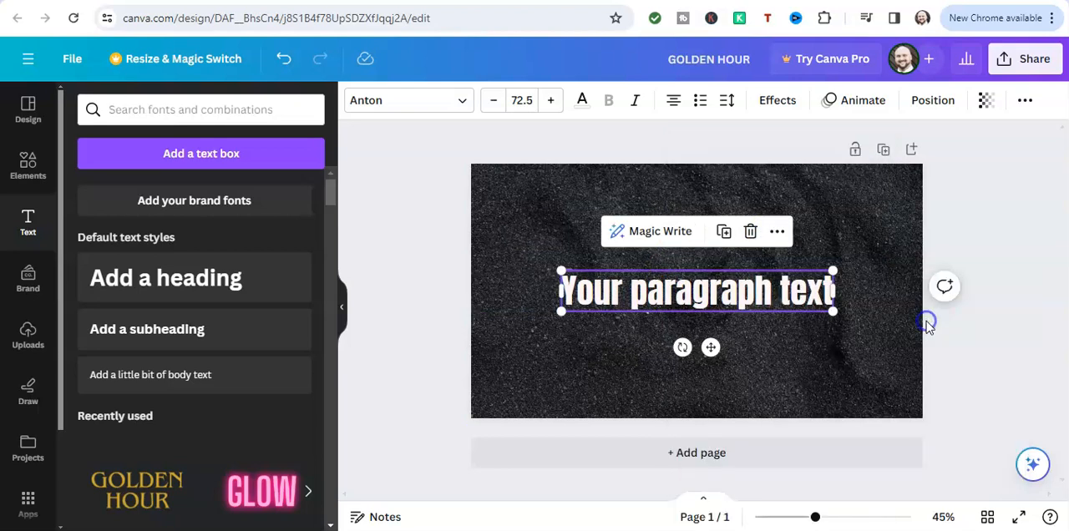
Align the paragraph text to the top of the page and move it to bottom page alignment
{"action": "left_click", "coordinate": [776, 233]}
{"action": "left_click", "coordinate": [829, 299]}
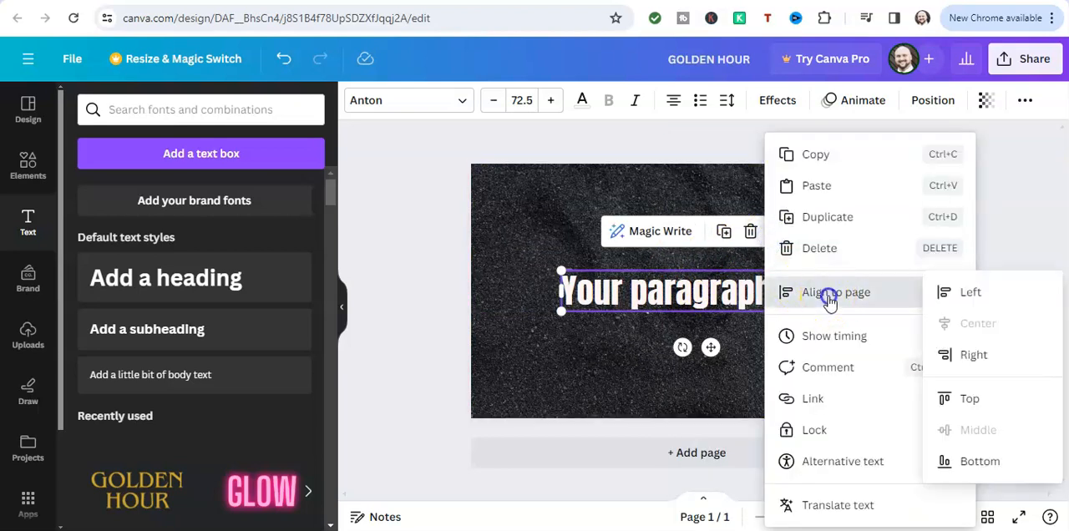
{"action": "left_click", "coordinate": [954, 399]}
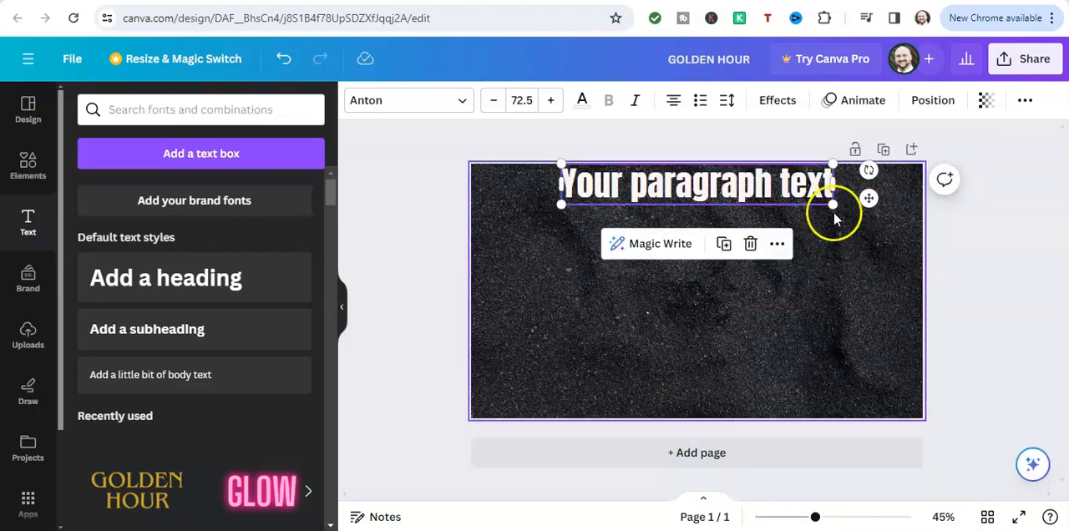
{"action": "left_click", "coordinate": [777, 244]}
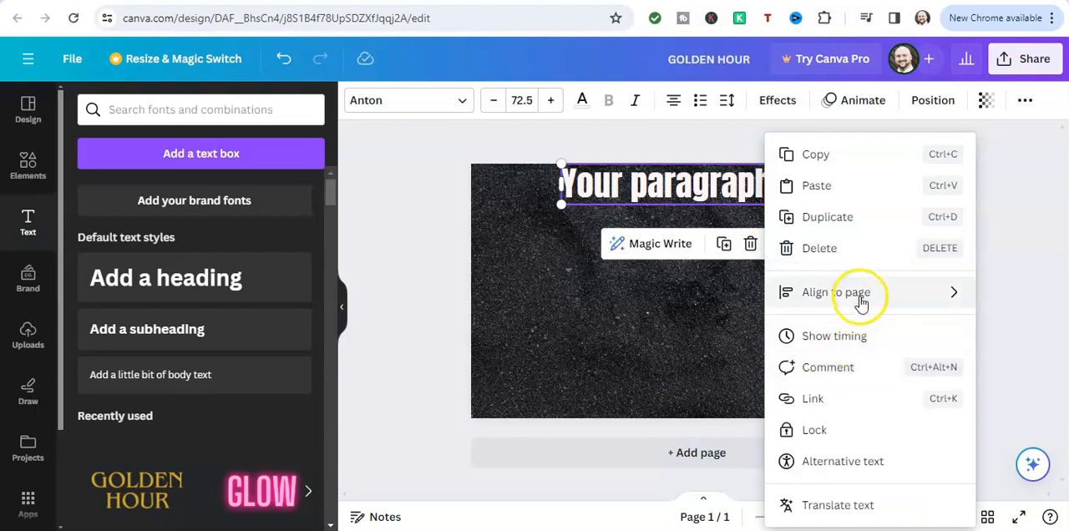
{"action": "mouse_move", "coordinate": [861, 294]}
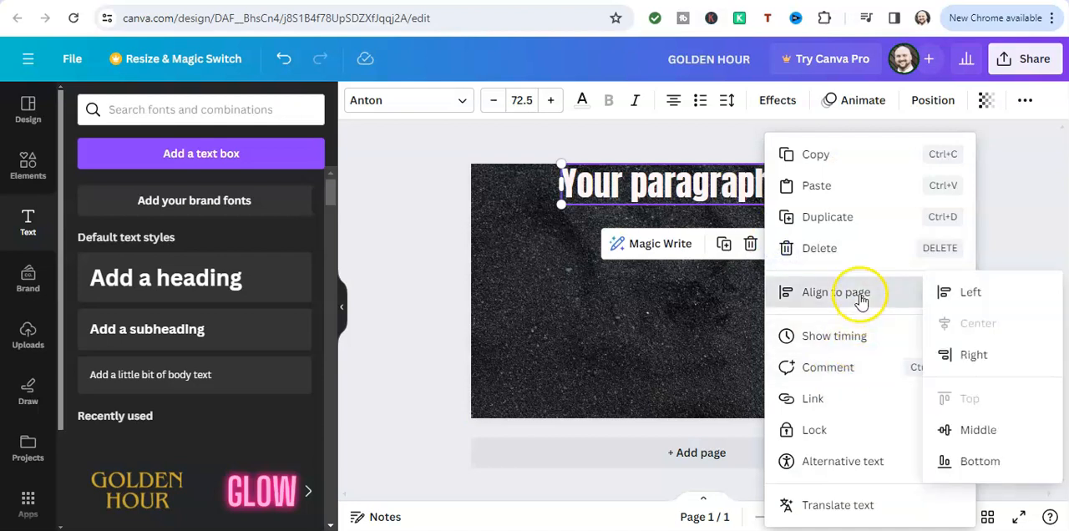
{"action": "left_click", "coordinate": [974, 469]}
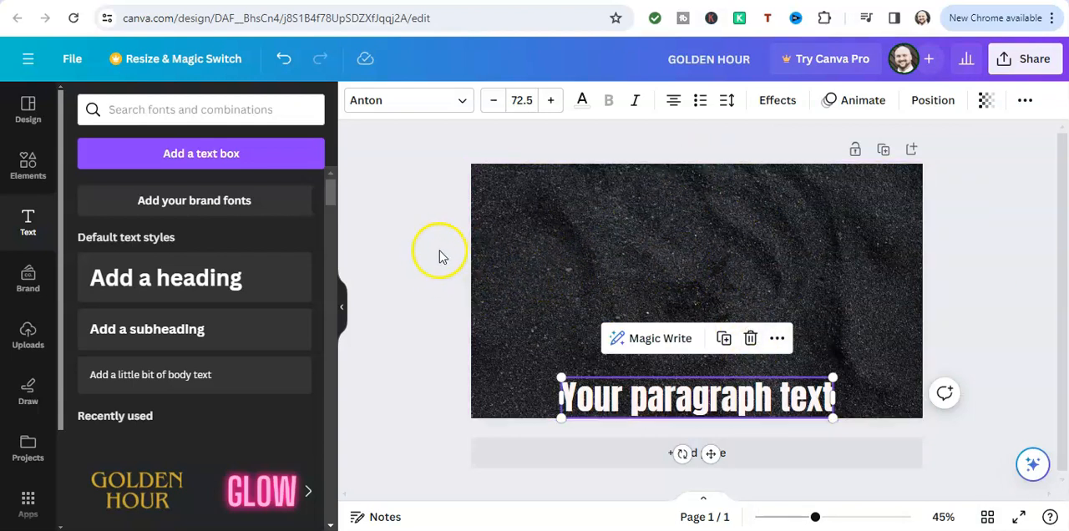
Delete the paragraph text box from the bottom of the thumbnail
{"action": "left_click", "coordinate": [528, 277]}
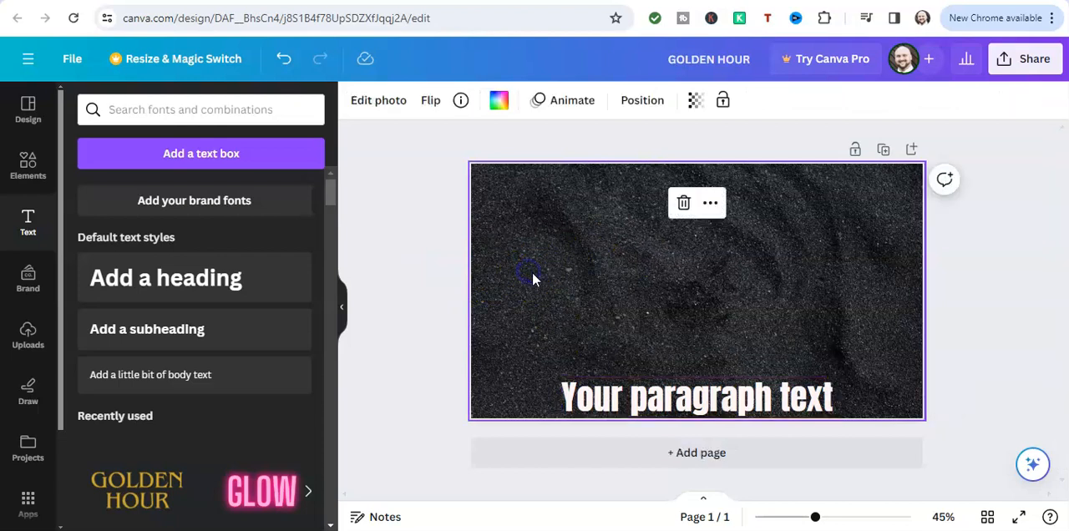
{"action": "left_click", "coordinate": [637, 401]}
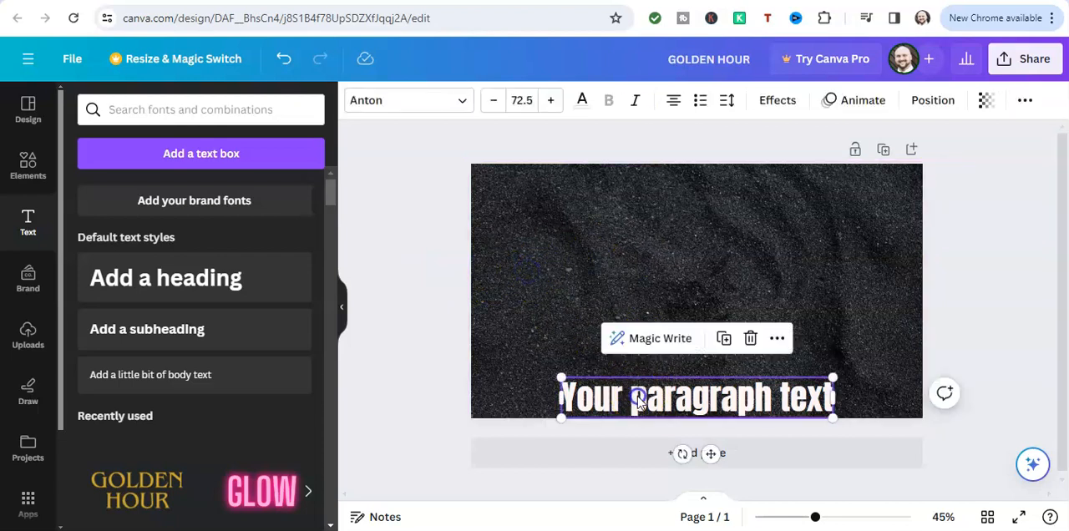
{"action": "left_click", "coordinate": [751, 339]}
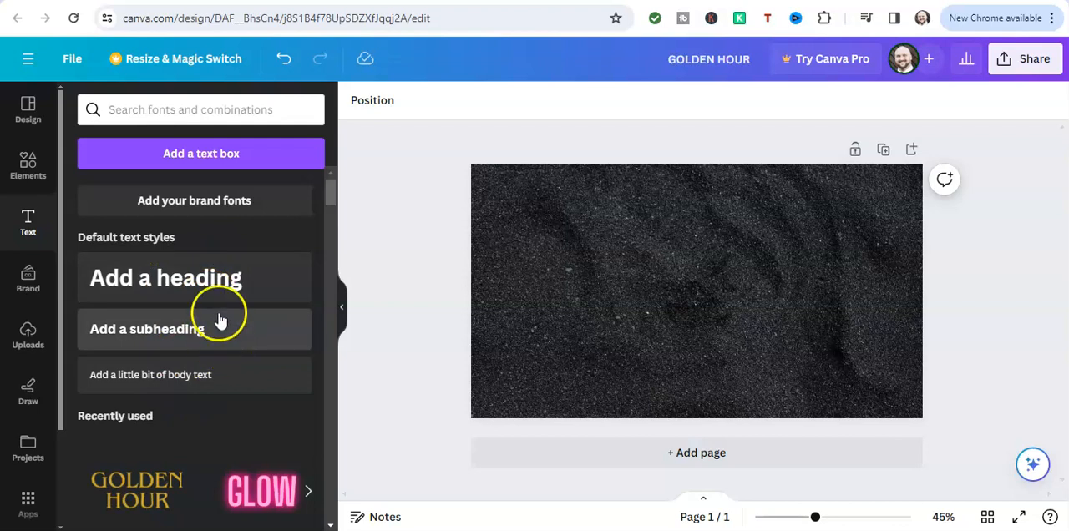
Add a heading text box to the thumbnail and view its Align to page options
{"action": "left_click", "coordinate": [197, 286]}
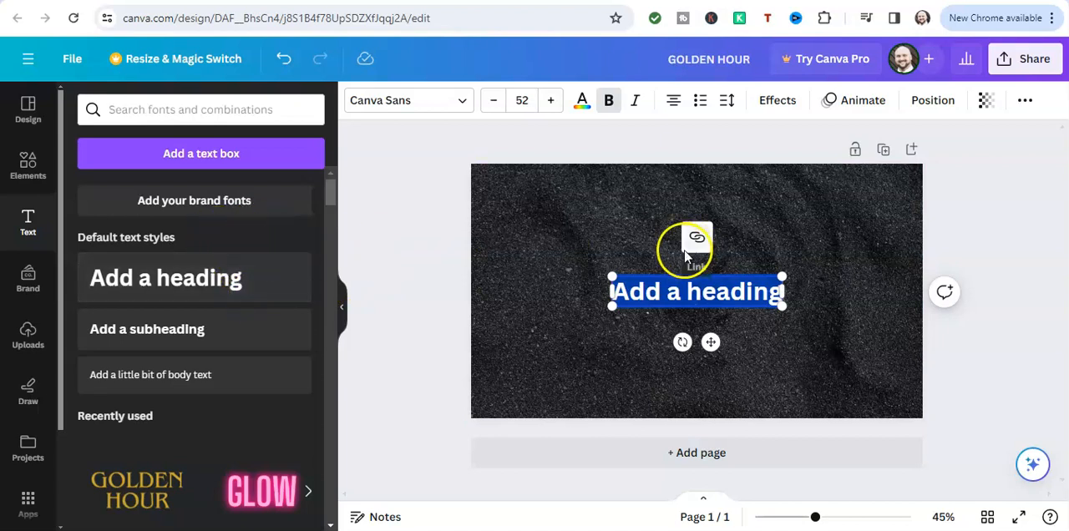
{"action": "left_click", "coordinate": [758, 341]}
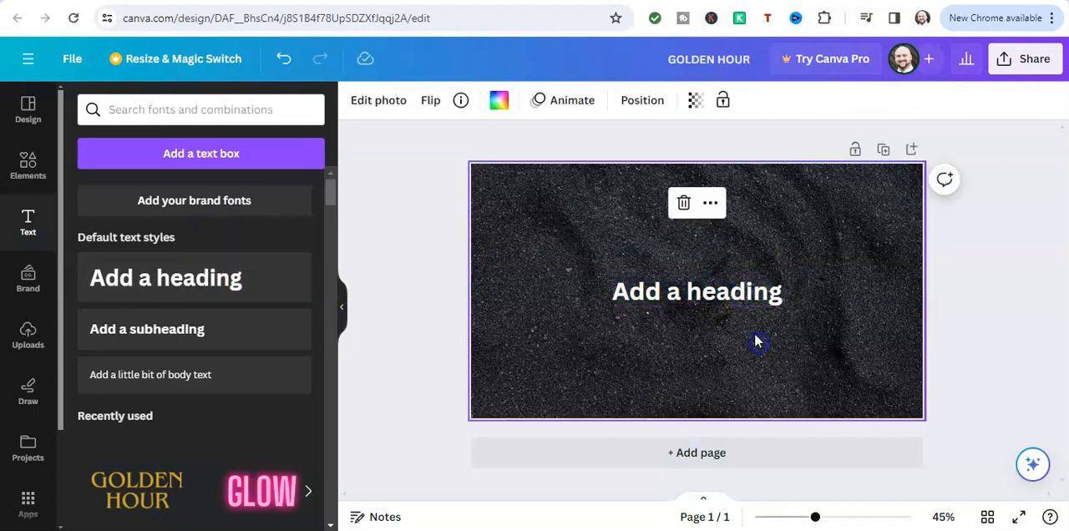
{"action": "left_click", "coordinate": [745, 291]}
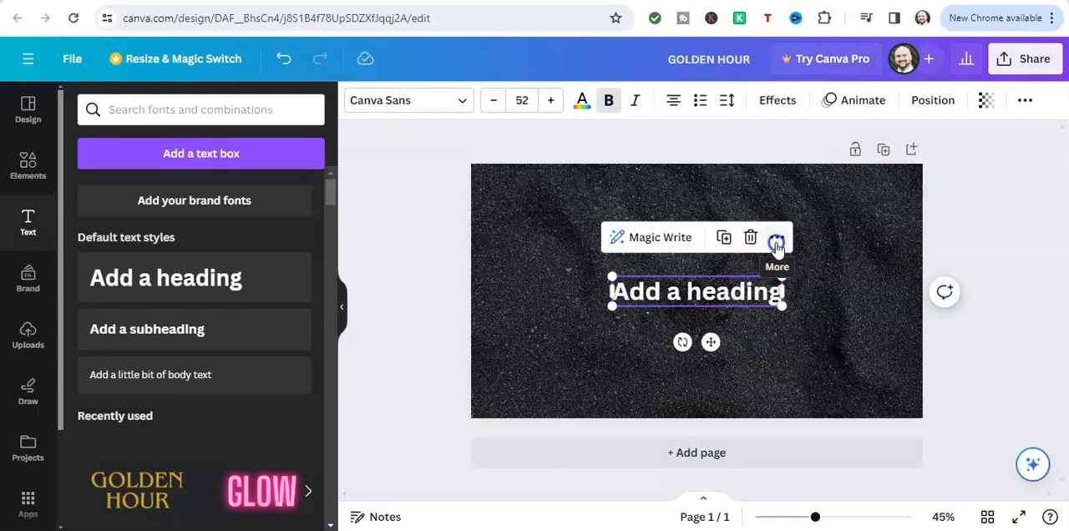
{"action": "left_click", "coordinate": [776, 244]}
{"action": "mouse_move", "coordinate": [814, 295]}
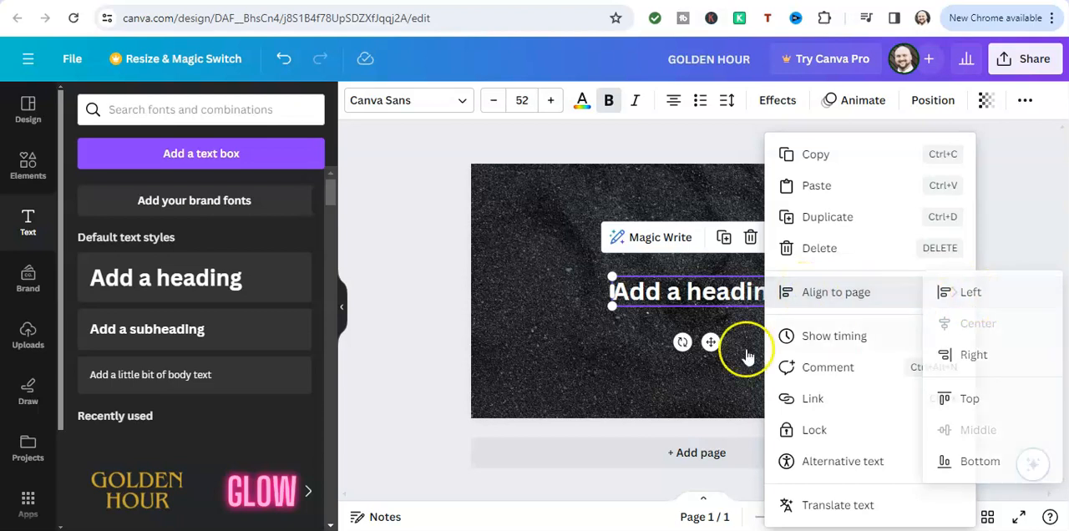
{"action": "left_click", "coordinate": [585, 380]}
Move the heading slightly left of the page centre and remove the bold formatting from its text
{"action": "left_click", "coordinate": [697, 291]}
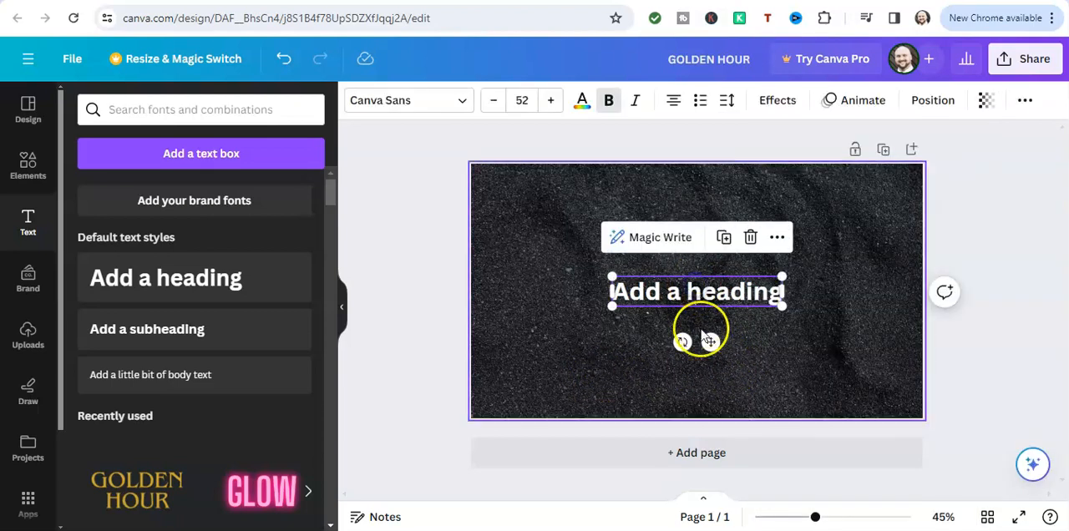
{"action": "left_click_drag", "start_coordinate": [716, 341], "coordinate": [665, 338]}
{"action": "left_click", "coordinate": [658, 292]}
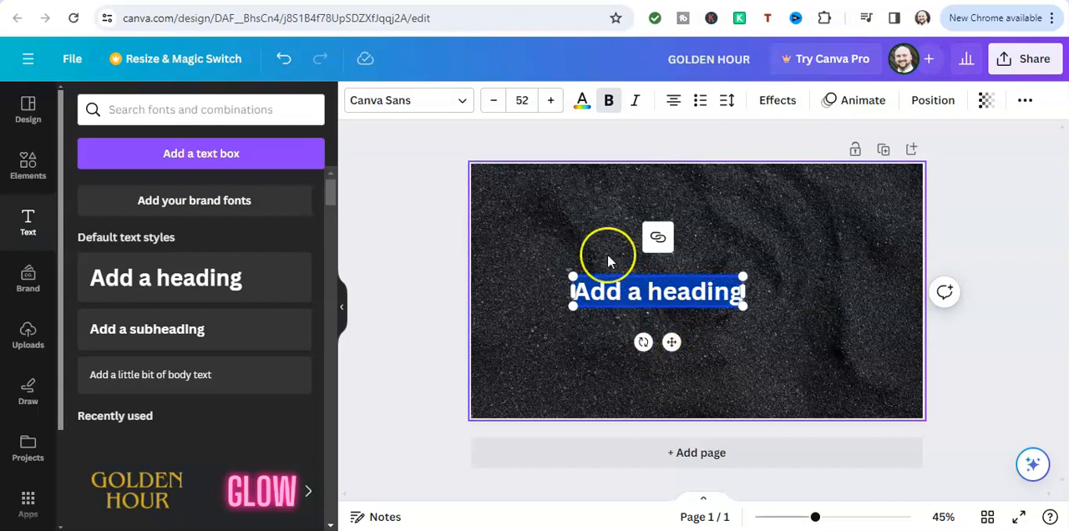
{"action": "left_click", "coordinate": [609, 101]}
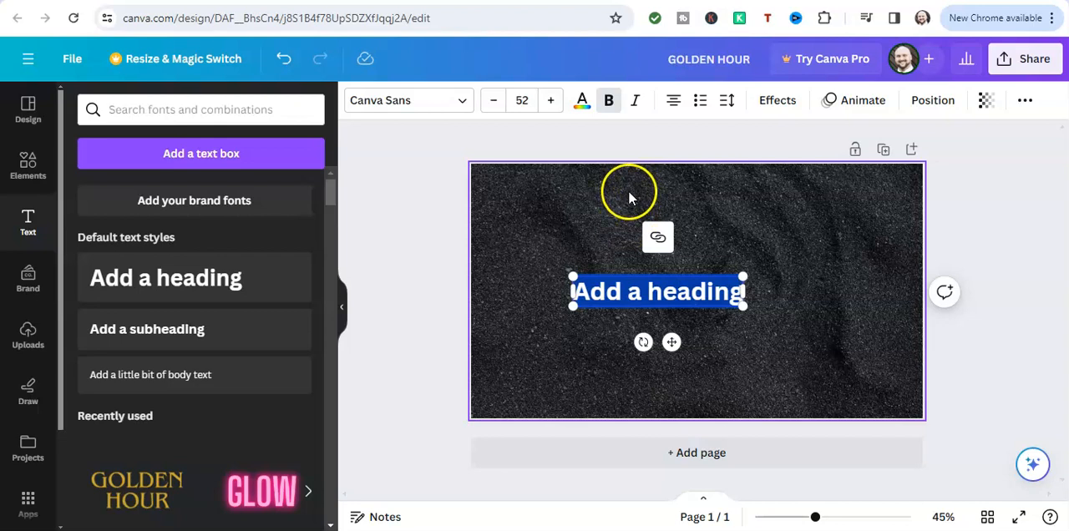
{"action": "left_click", "coordinate": [611, 104]}
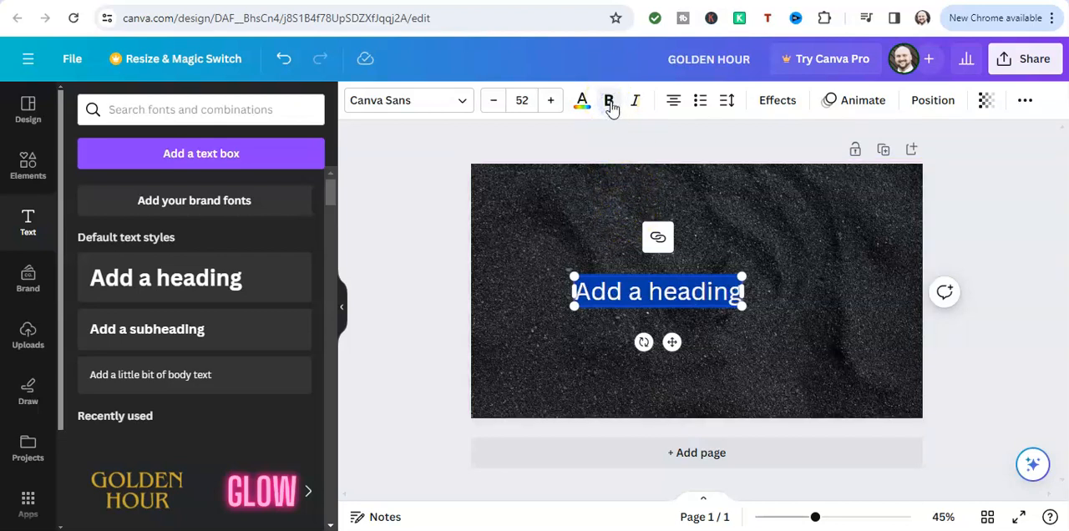
Reapply bold formatting to the heading text
{"action": "left_click", "coordinate": [543, 251]}
{"action": "left_click", "coordinate": [618, 291]}
{"action": "double_click", "coordinate": [619, 294]}
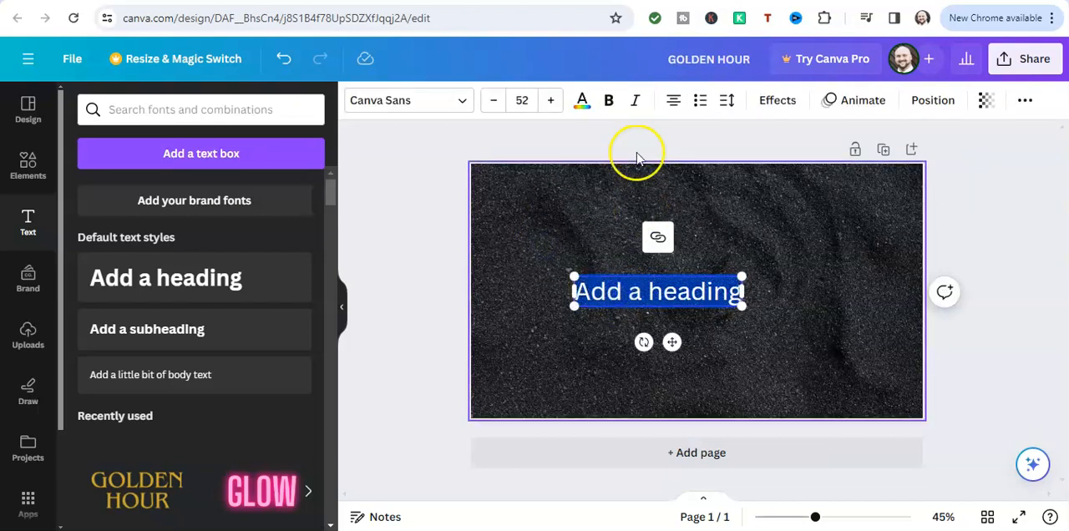
{"action": "left_click", "coordinate": [610, 100]}
{"action": "left_click", "coordinate": [635, 292]}
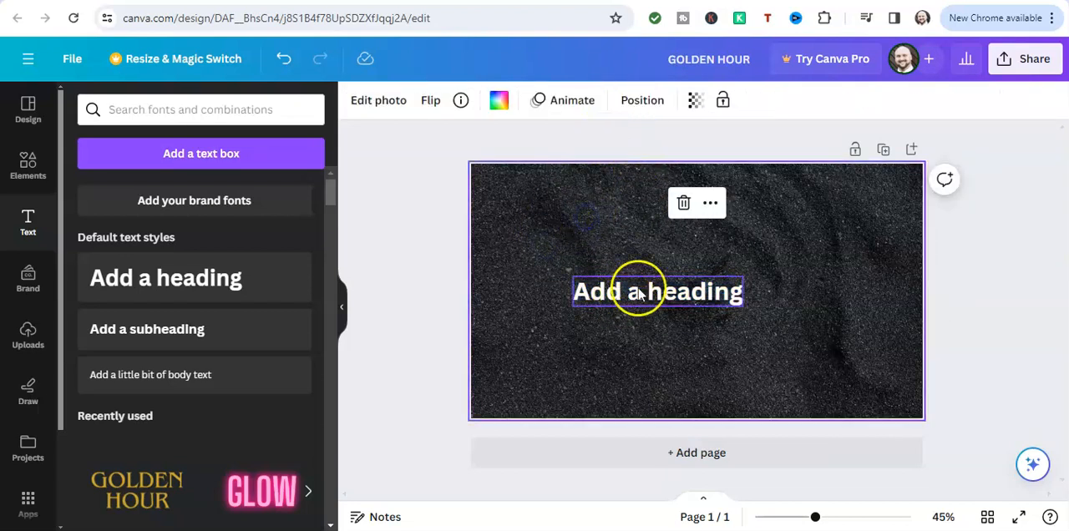
Align the heading to the page's top edge, trying both left and centre alignment there
{"action": "left_click", "coordinate": [635, 294]}
{"action": "left_click", "coordinate": [635, 294]}
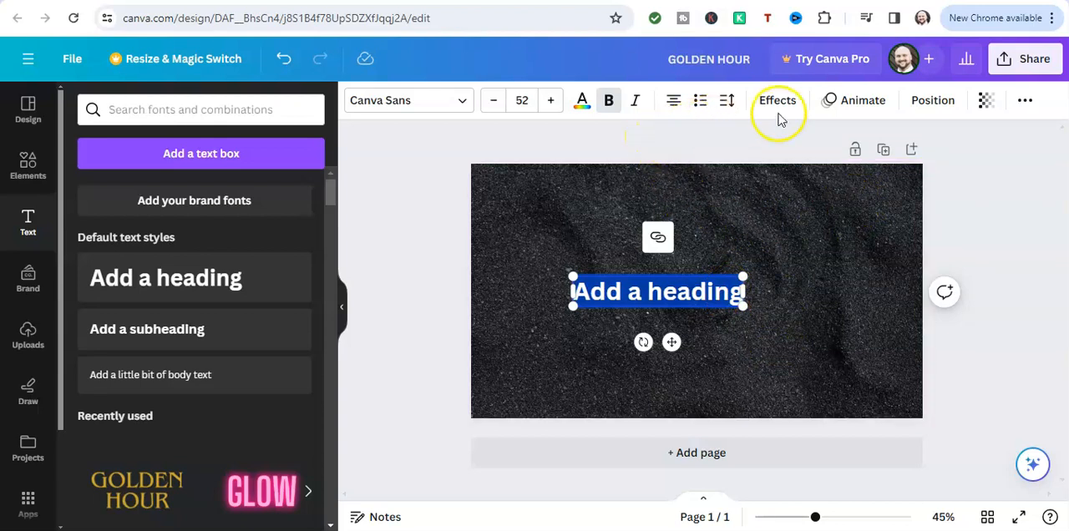
{"action": "left_click", "coordinate": [927, 110]}
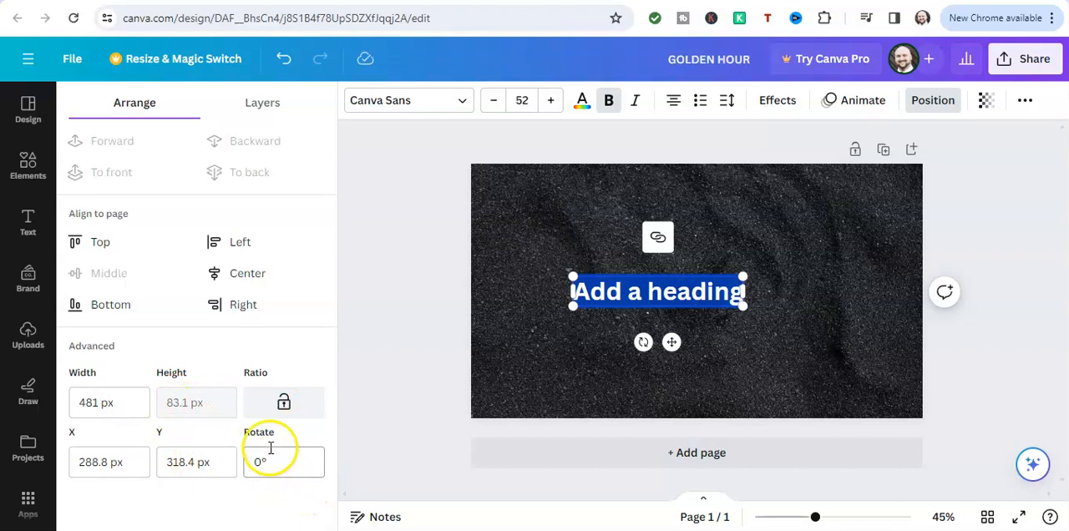
{"action": "left_click", "coordinate": [100, 244]}
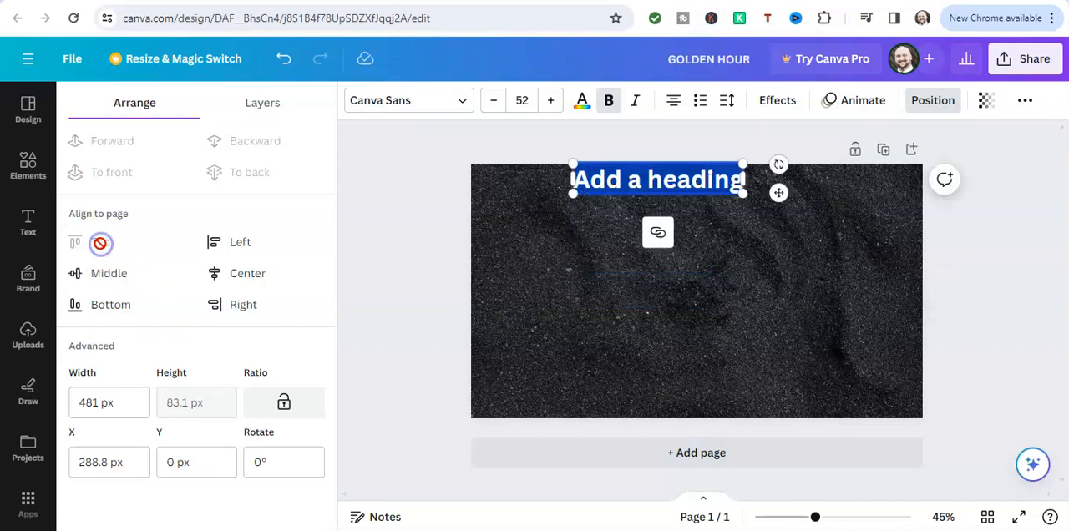
{"action": "left_click", "coordinate": [224, 244]}
{"action": "left_click", "coordinate": [224, 279]}
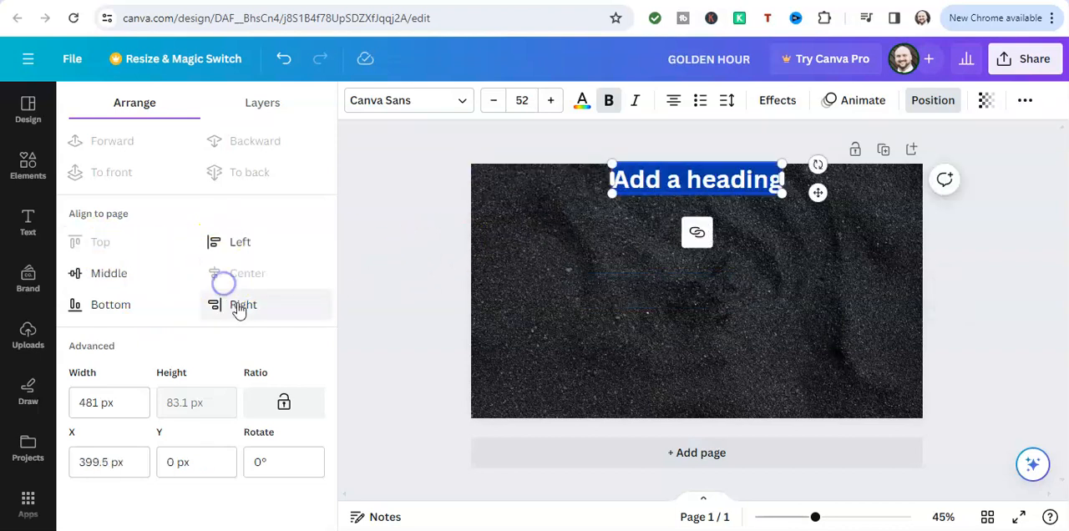
Align the heading to the page's right edge and move it from middle to bottom page alignment
{"action": "left_click", "coordinate": [240, 306]}
{"action": "left_click", "coordinate": [110, 274]}
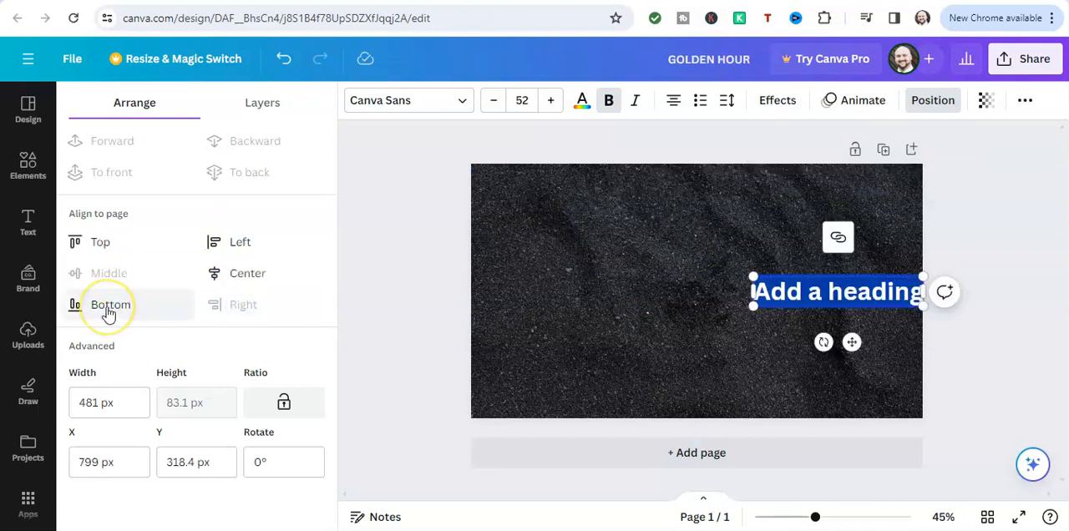
{"action": "left_click", "coordinate": [107, 307]}
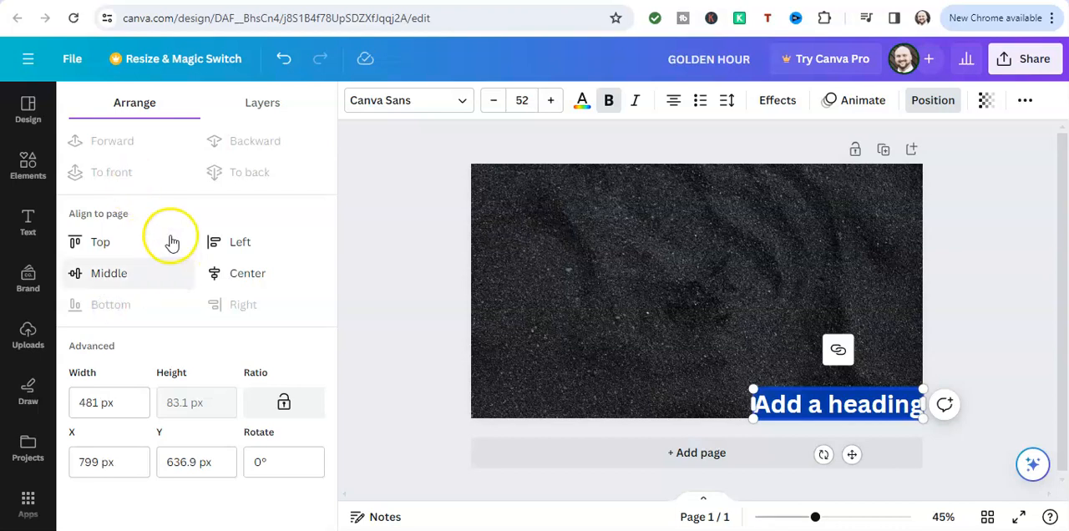
Align the heading to the vertical middle and horizontal centre of the page
{"action": "left_click", "coordinate": [109, 274]}
{"action": "left_click", "coordinate": [234, 274]}
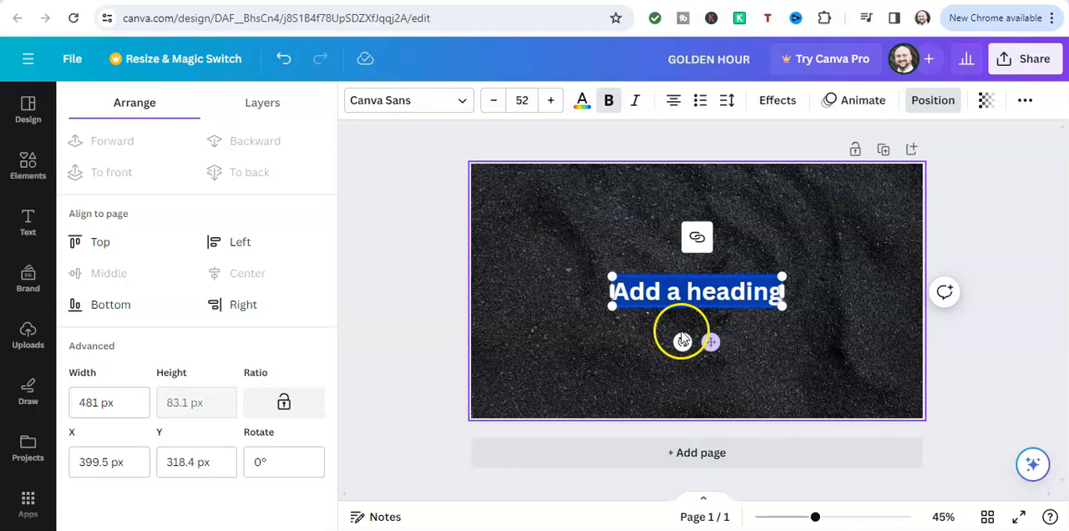
{"action": "mouse_move", "coordinate": [683, 342]}
{"action": "left_mouse_down"}
{"action": "mouse_move", "coordinate": [665, 343]}
{"action": "mouse_move", "coordinate": [709, 320]}
{"action": "mouse_move", "coordinate": [720, 327]}
{"action": "mouse_move", "coordinate": [684, 347]}
{"action": "left_mouse_up"}
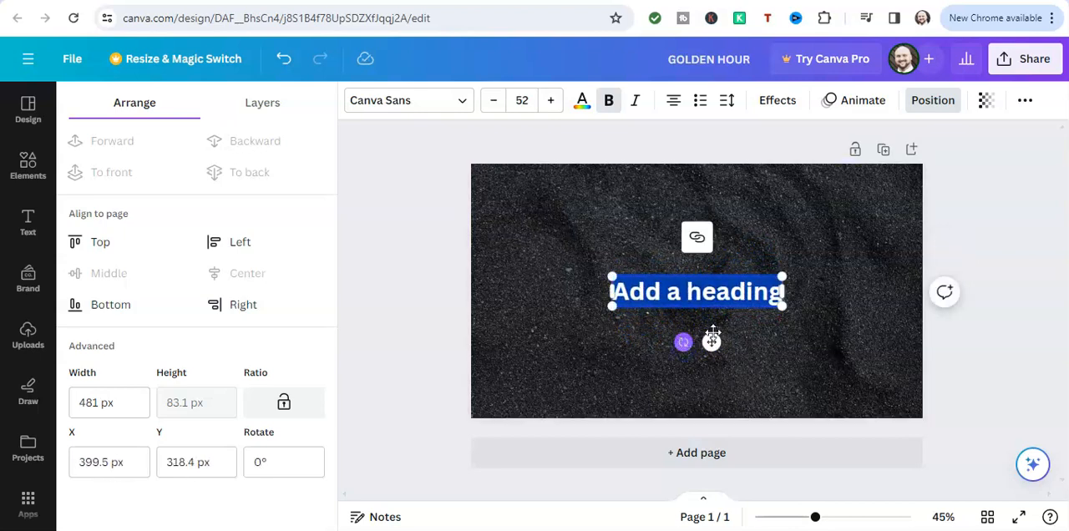
Apply the Outline text effect to the heading and deselect it
{"action": "left_click", "coordinate": [773, 107]}
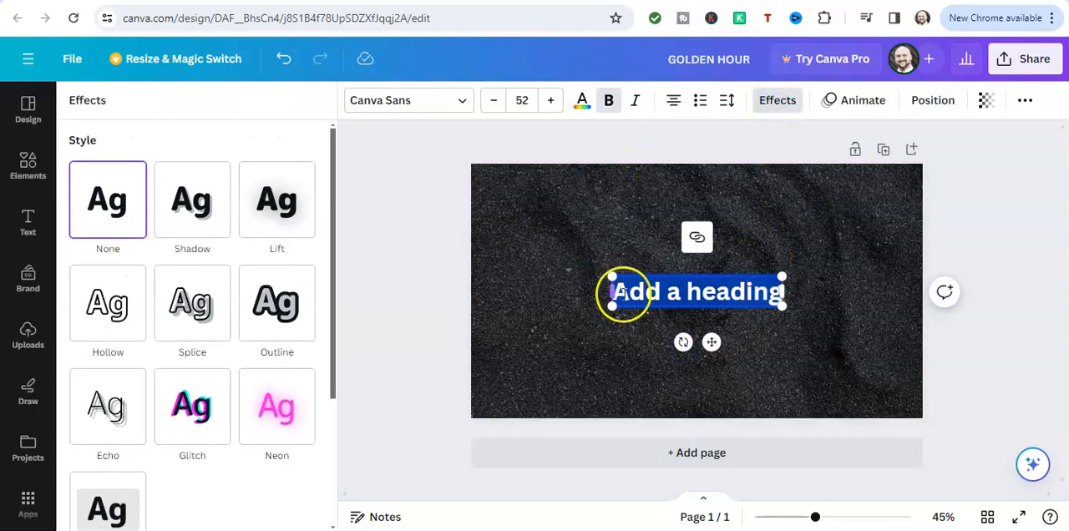
{"action": "left_click", "coordinate": [584, 350]}
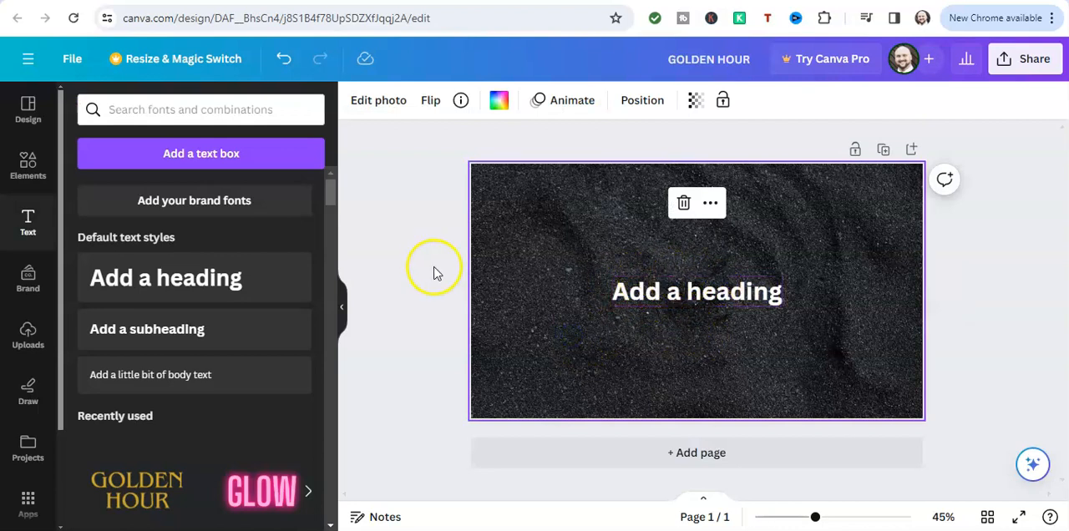
{"action": "left_click", "coordinate": [651, 292]}
{"action": "left_click", "coordinate": [652, 292]}
{"action": "left_click", "coordinate": [649, 287]}
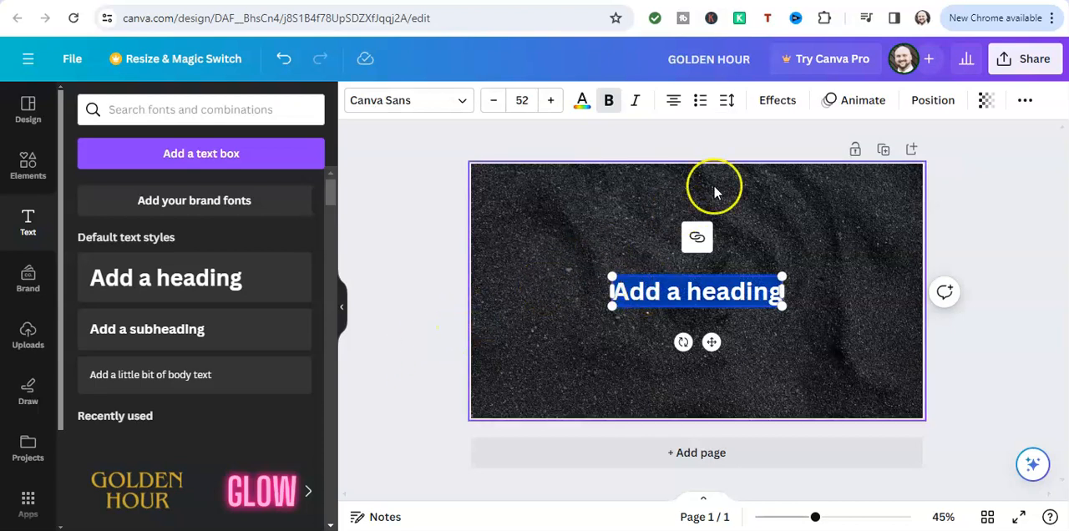
{"action": "left_click", "coordinate": [779, 102]}
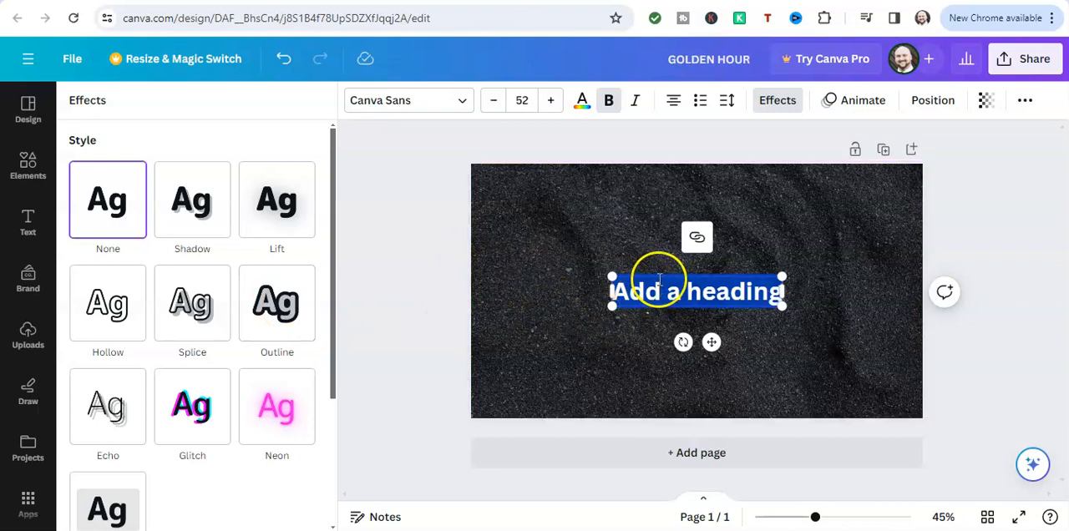
{"action": "left_click", "coordinate": [279, 295]}
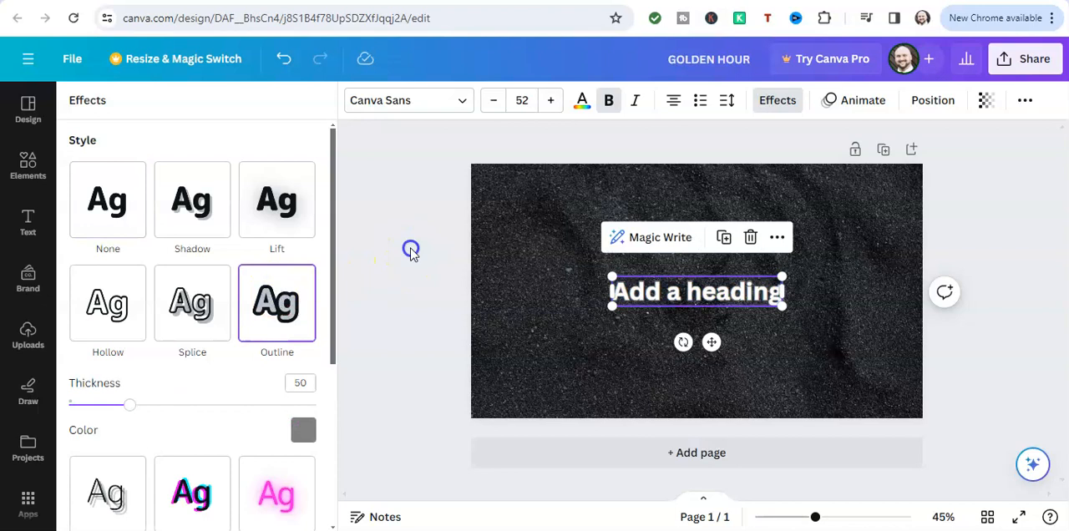
{"action": "left_click", "coordinate": [411, 250]}
{"action": "left_click", "coordinate": [521, 264]}
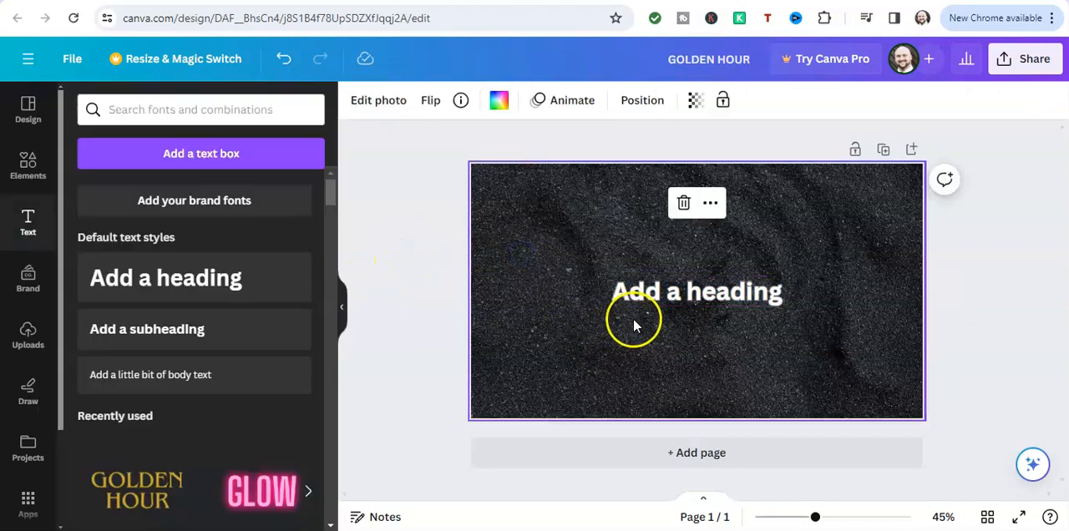
Change the heading's text effect to Neon and deselect it
{"action": "double_click", "coordinate": [673, 299]}
{"action": "left_click", "coordinate": [761, 111]}
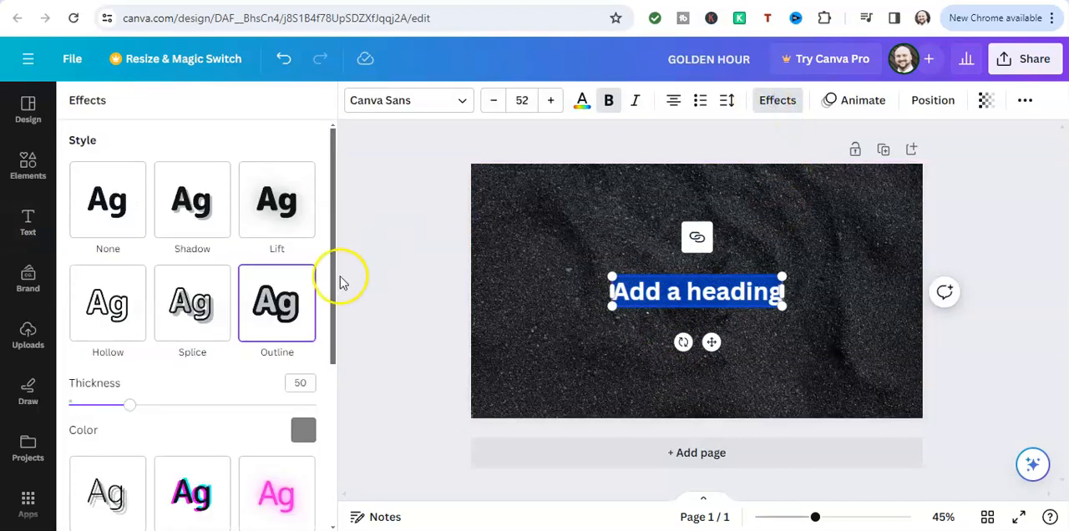
{"action": "scroll", "coordinate": [172, 306], "scroll_direction": "down", "scroll_amount": 3}
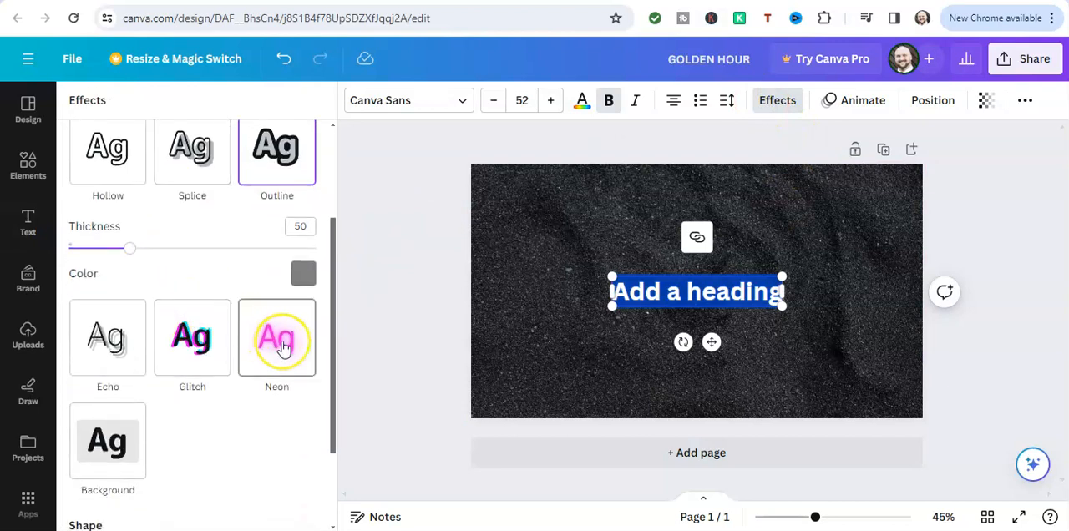
{"action": "left_click", "coordinate": [284, 346]}
{"action": "left_click", "coordinate": [573, 310]}
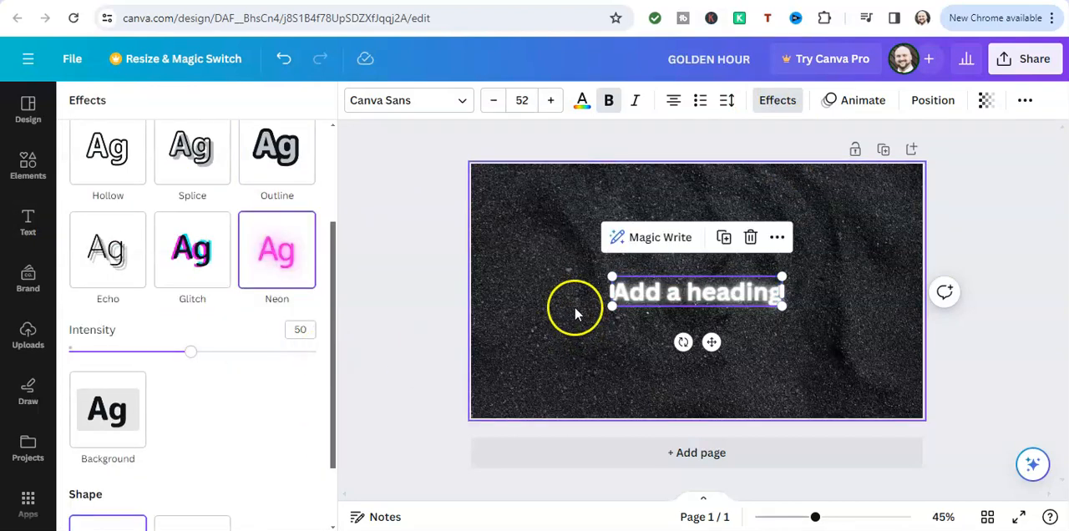
Try the Glitch and Echo text effects on the heading
{"action": "left_click", "coordinate": [657, 305]}
{"action": "left_click", "coordinate": [654, 304]}
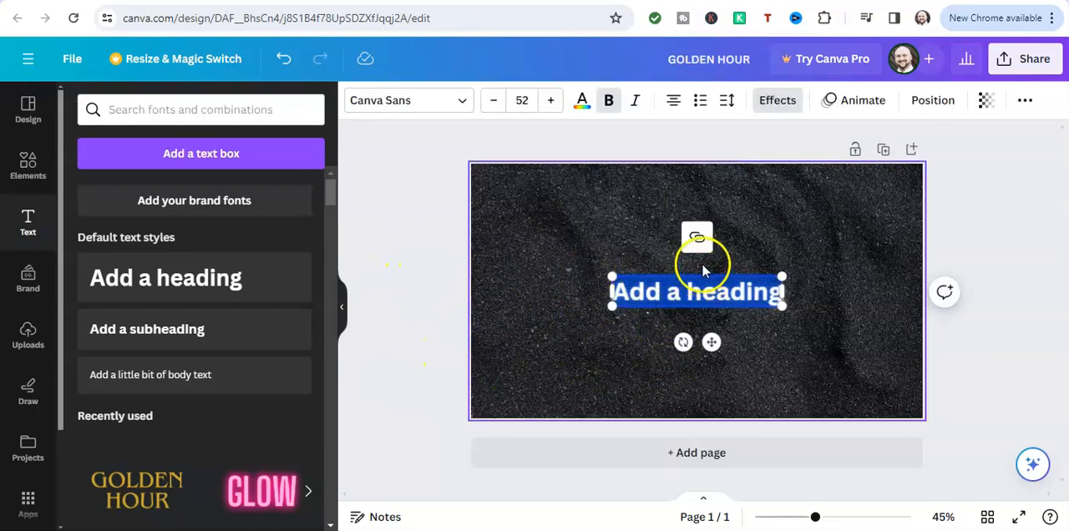
{"action": "left_click", "coordinate": [773, 102]}
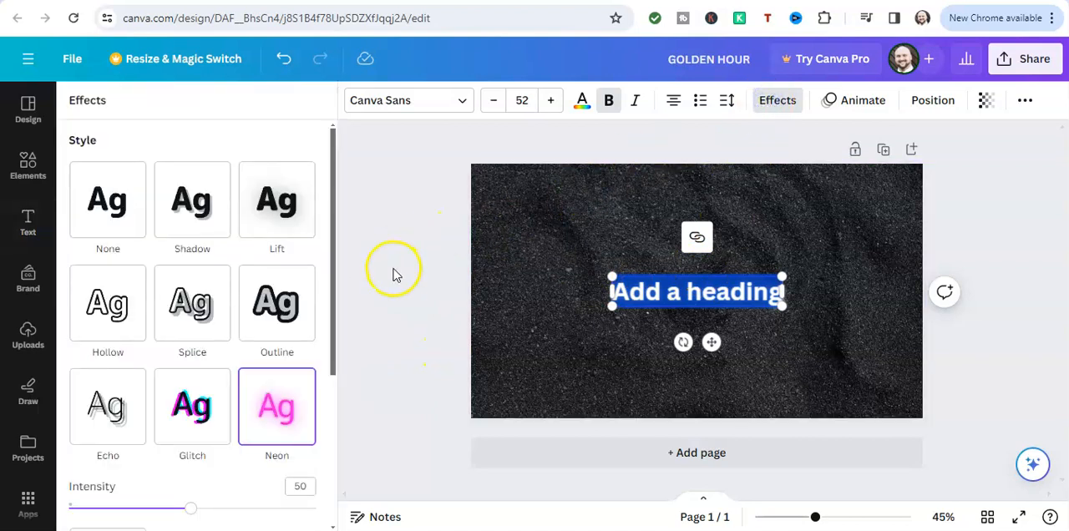
{"action": "left_click", "coordinate": [203, 393]}
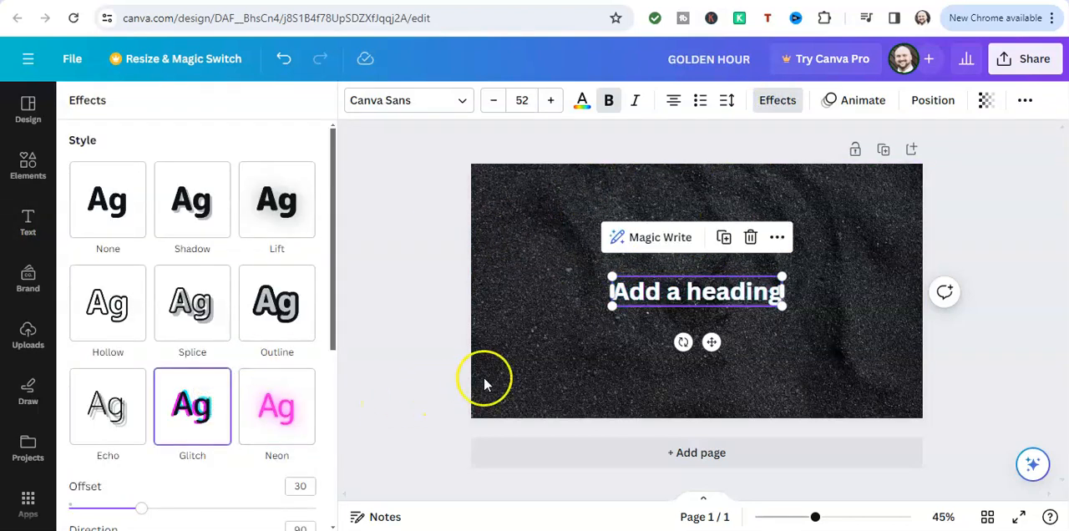
{"action": "left_click", "coordinate": [113, 406]}
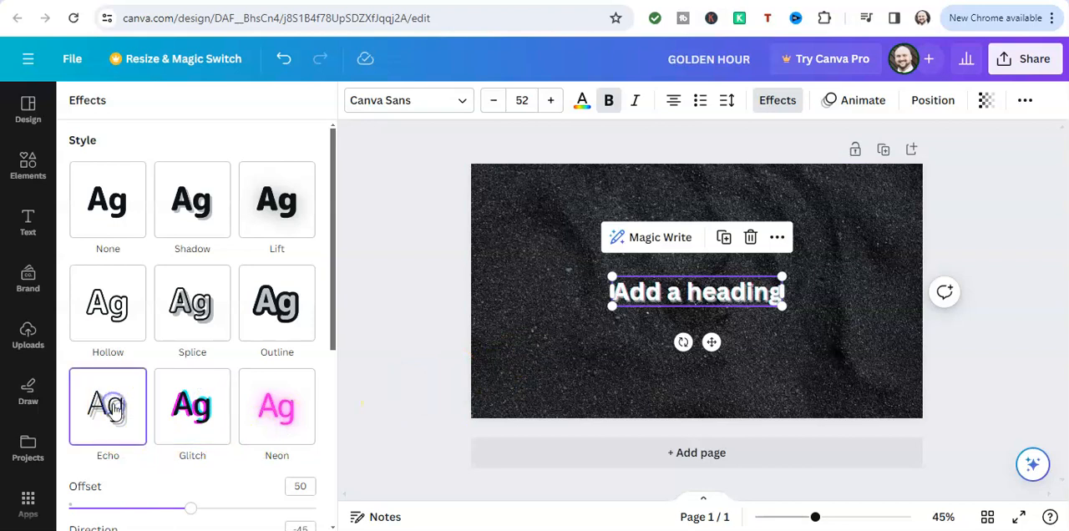
Compare the Hollow and Splice text effects on the heading and return to Hollow
{"action": "left_click", "coordinate": [108, 305]}
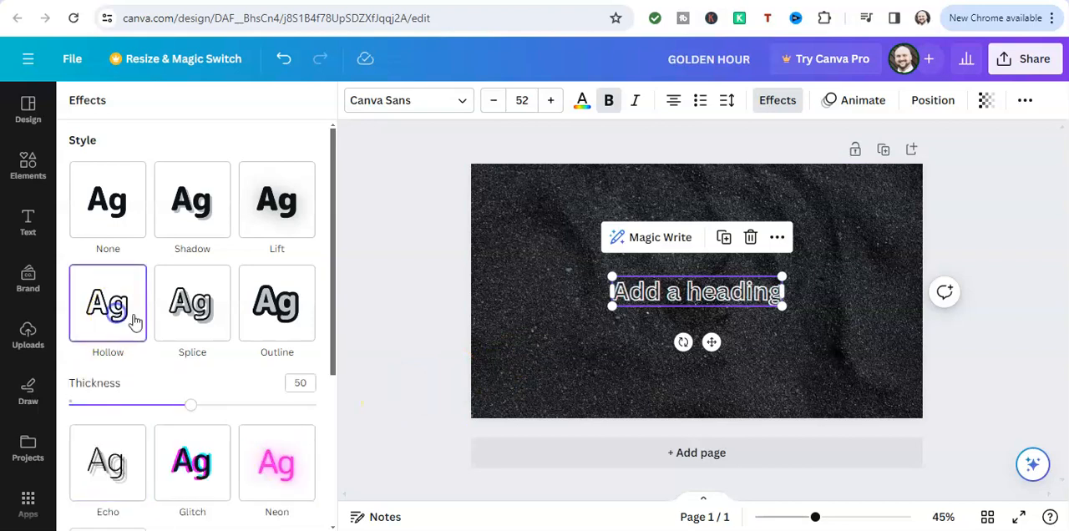
{"action": "left_click", "coordinate": [197, 306]}
{"action": "left_click", "coordinate": [112, 307]}
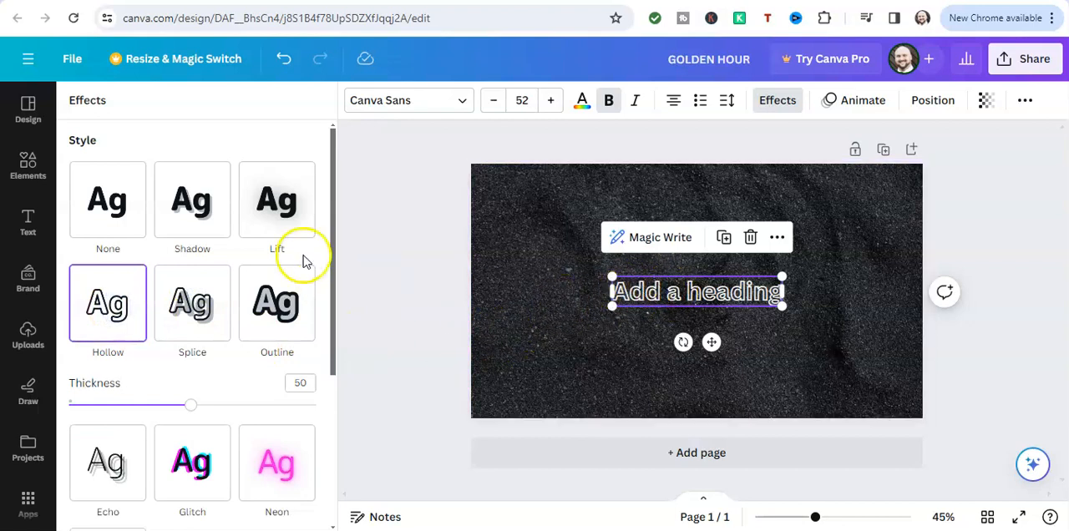
Try the Lift text effect on the heading and replace it with the Shadow effect
{"action": "left_click", "coordinate": [270, 210]}
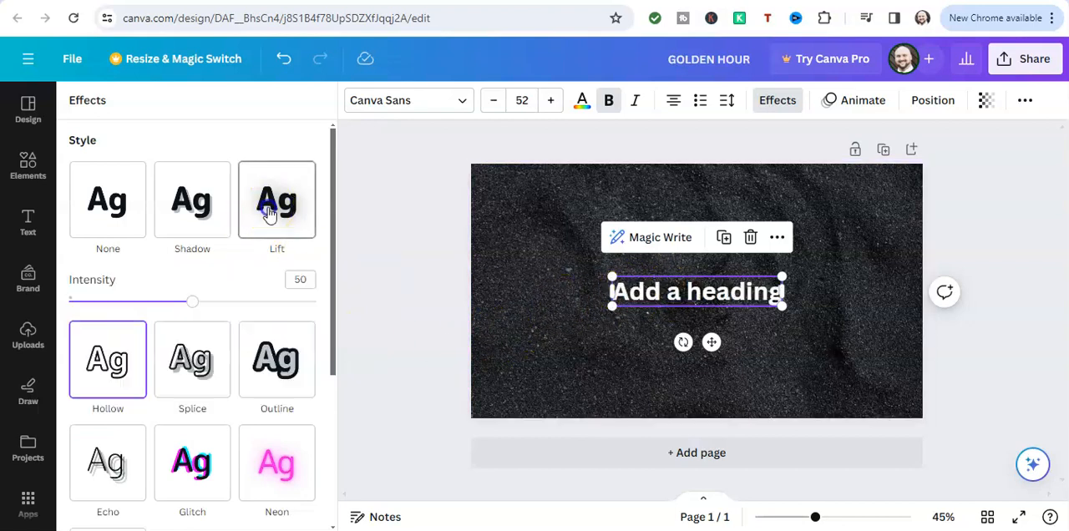
{"action": "left_click", "coordinate": [197, 204]}
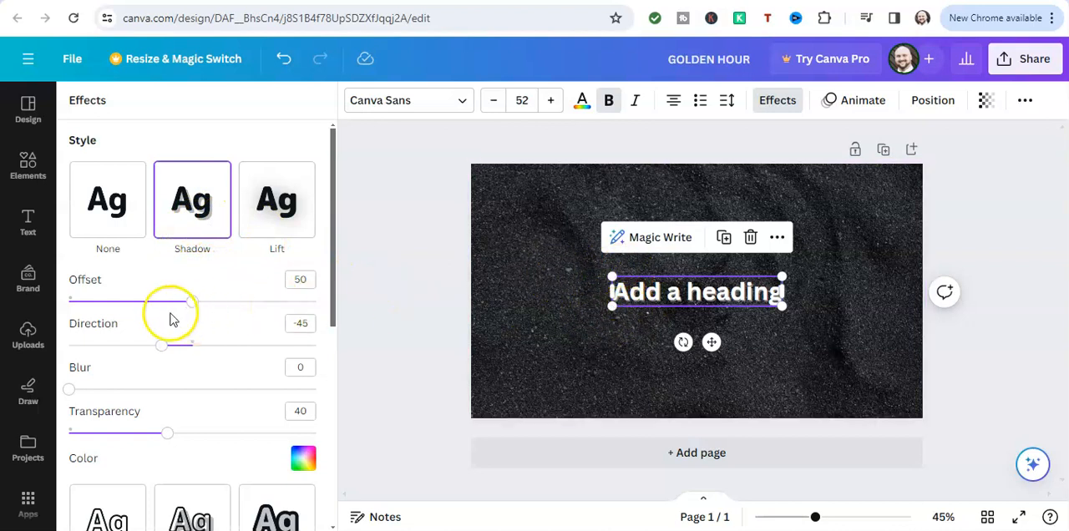
Try shadow offsets of 62 and 84 on the heading, deselecting it each time to compare the look
{"action": "double_click", "coordinate": [626, 291]}
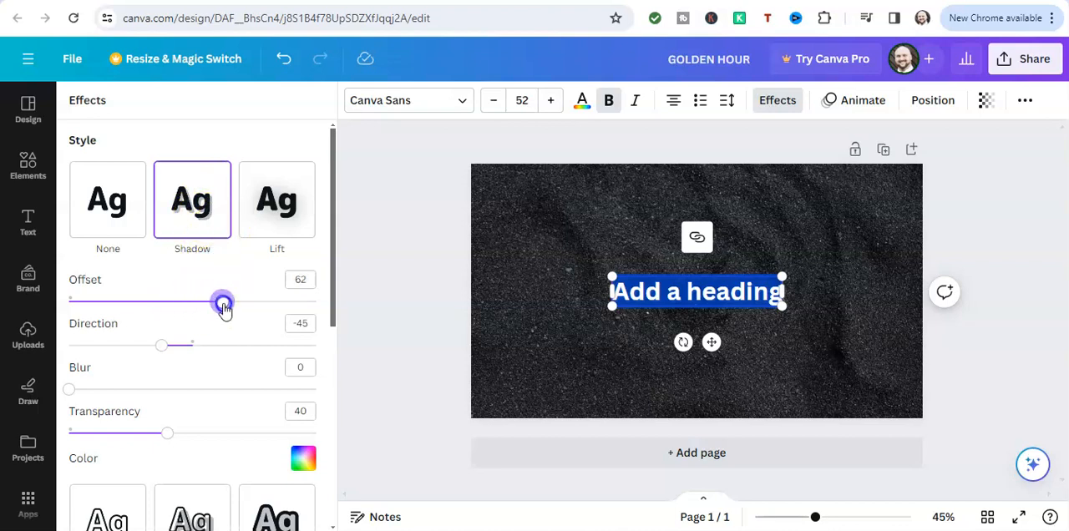
{"action": "left_click", "coordinate": [540, 326]}
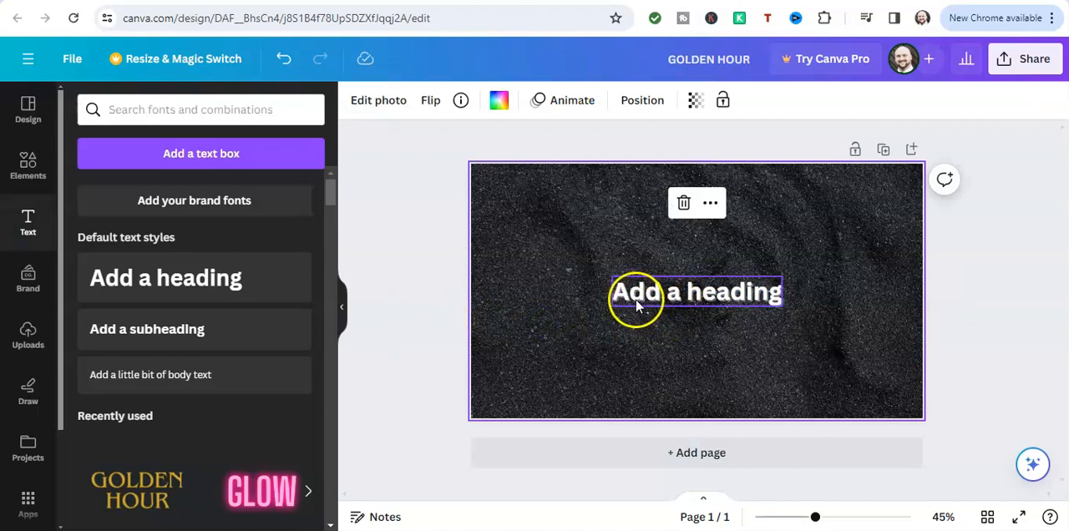
{"action": "left_click", "coordinate": [728, 298]}
{"action": "left_click", "coordinate": [726, 292]}
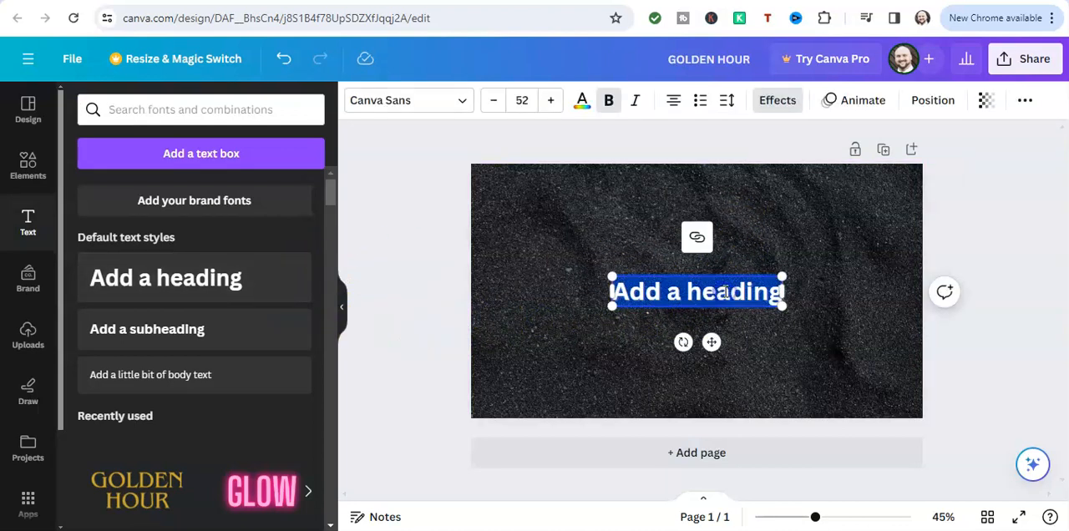
{"action": "left_click", "coordinate": [767, 101]}
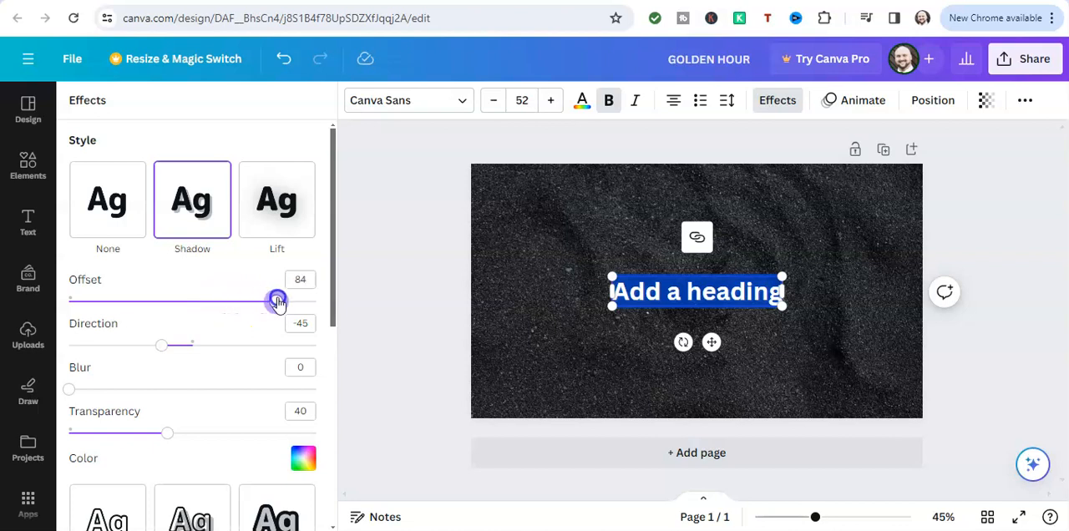
{"action": "left_click", "coordinate": [540, 331]}
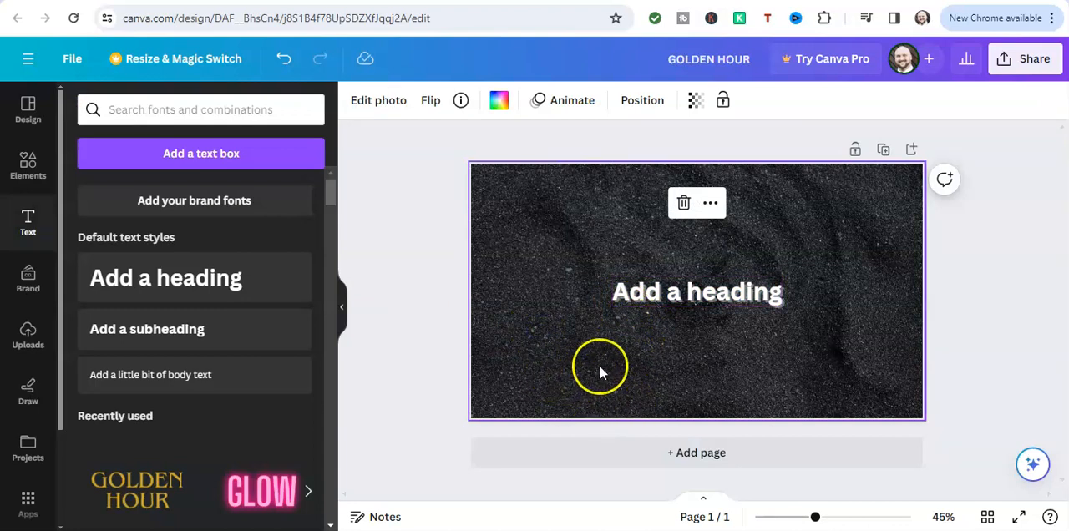
Reopen the heading's text effects and set the shadow offset to 72
{"action": "double_click", "coordinate": [638, 292]}
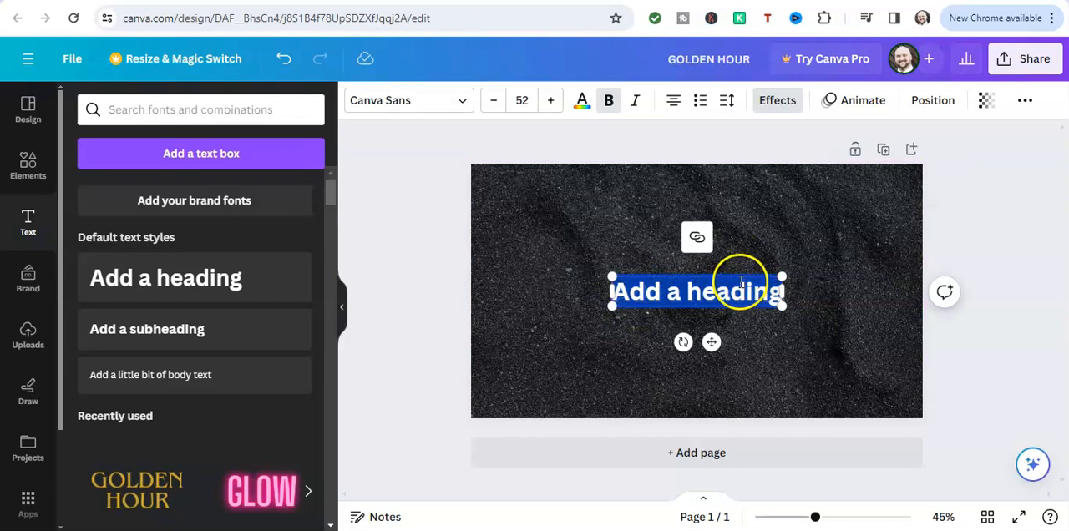
{"action": "left_click", "coordinate": [783, 101]}
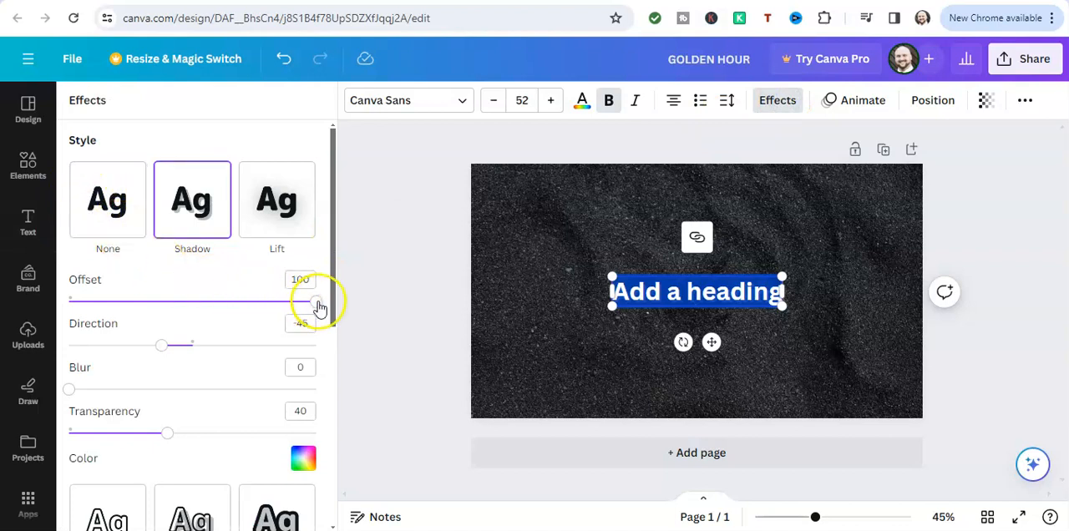
{"action": "left_click_drag", "start_coordinate": [318, 305], "coordinate": [261, 309]}
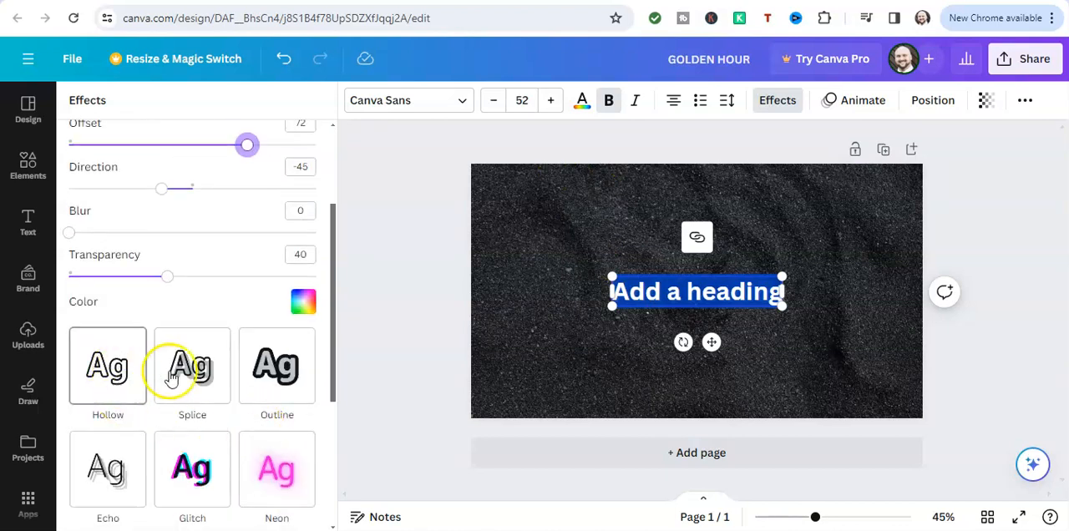
Apply the Curve shape to the heading and enlarge it to size 107, centred along the thumbnail's upper edge
{"action": "scroll", "coordinate": [268, 361], "scroll_direction": "down", "scroll_amount": 3}
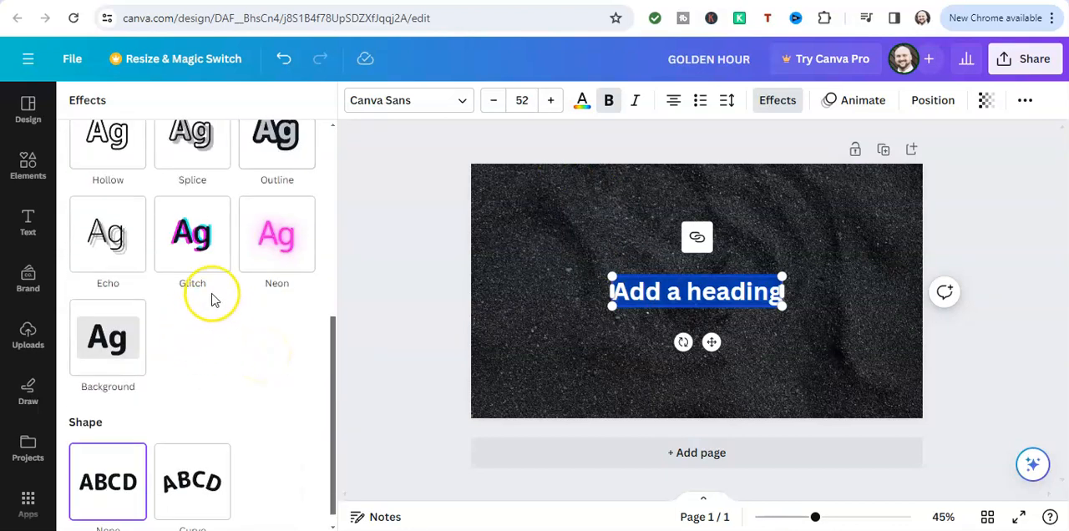
{"action": "scroll", "coordinate": [212, 300], "scroll_direction": "down", "scroll_amount": 1}
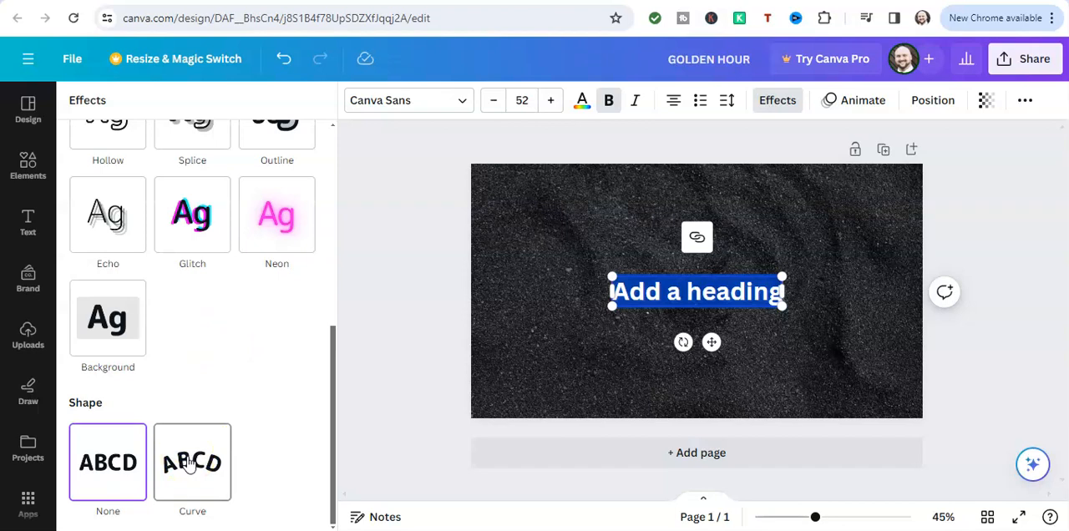
{"action": "left_click", "coordinate": [190, 466]}
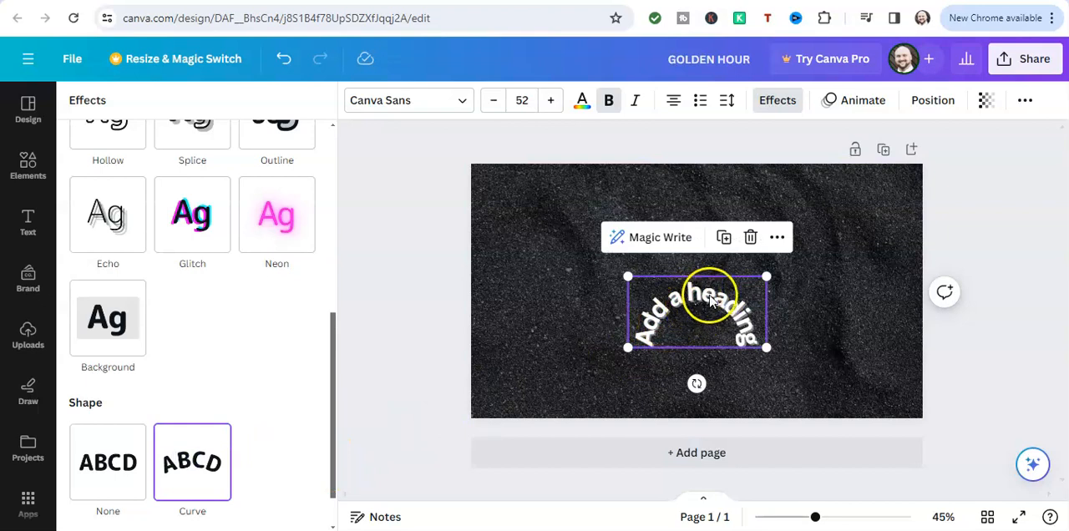
{"action": "left_click_drag", "start_coordinate": [628, 273], "coordinate": [481, 201]}
{"action": "left_click_drag", "start_coordinate": [608, 310], "coordinate": [678, 261]}
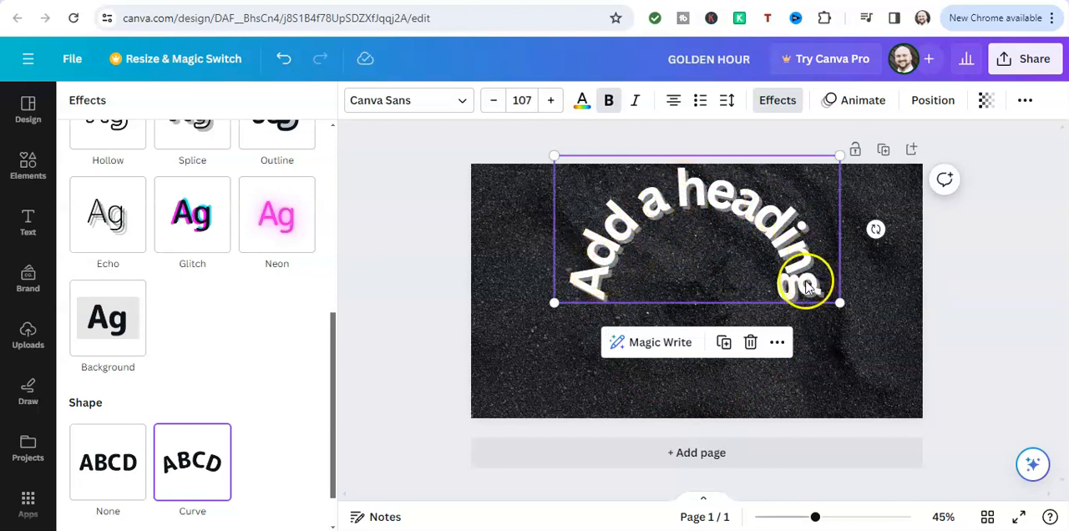
Reduce the heading's curve amount to 34 and deselect the heading
{"action": "scroll", "coordinate": [288, 380], "scroll_direction": "down", "scroll_amount": 1}
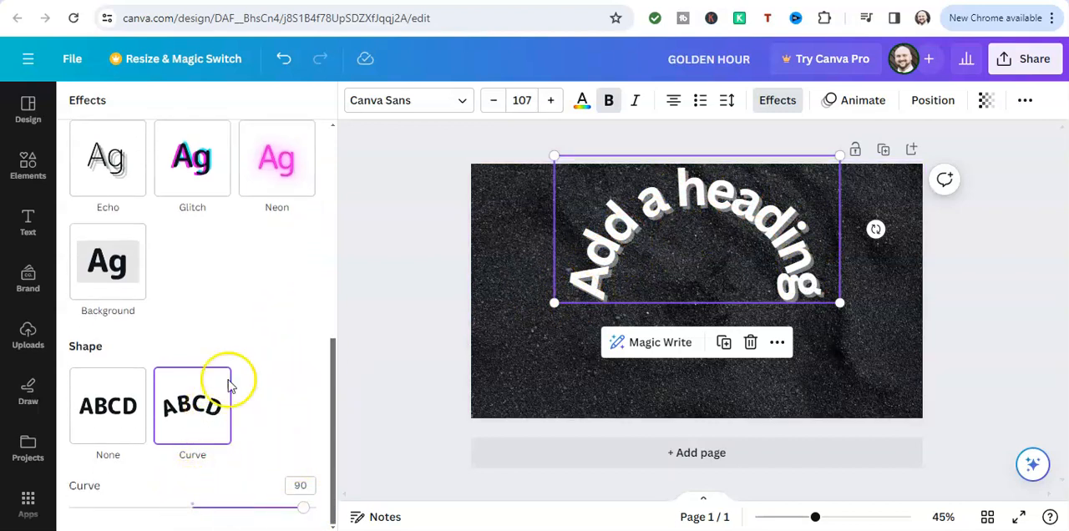
{"action": "left_click_drag", "start_coordinate": [307, 514], "coordinate": [235, 518]}
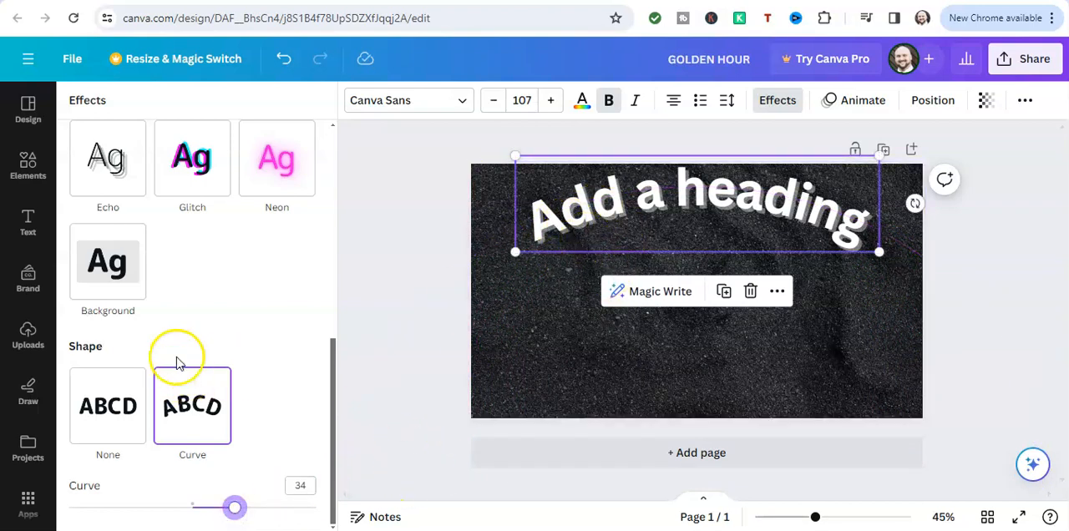
{"action": "scroll", "coordinate": [193, 351], "scroll_direction": "up", "scroll_amount": 5}
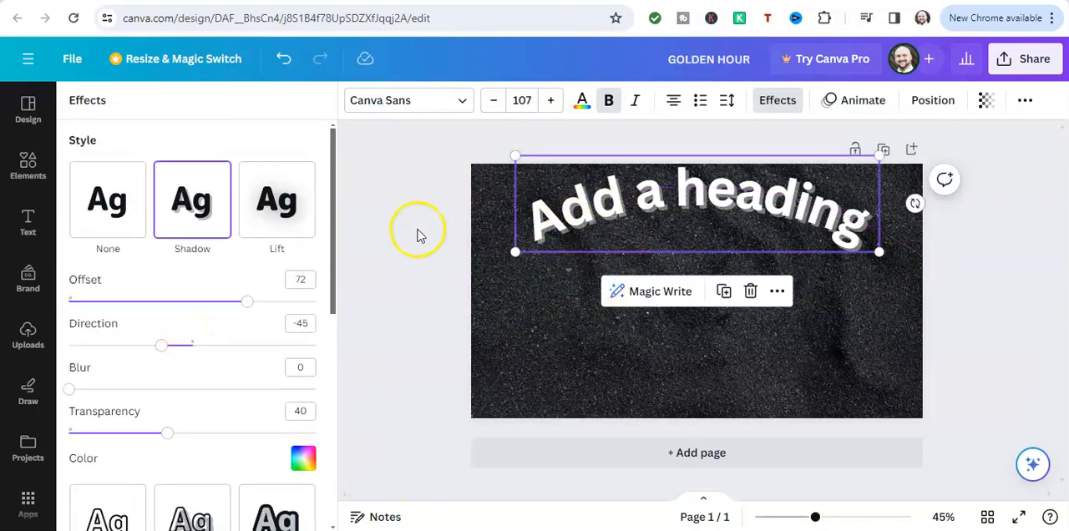
{"action": "left_click", "coordinate": [413, 215]}
{"action": "left_click", "coordinate": [430, 184]}
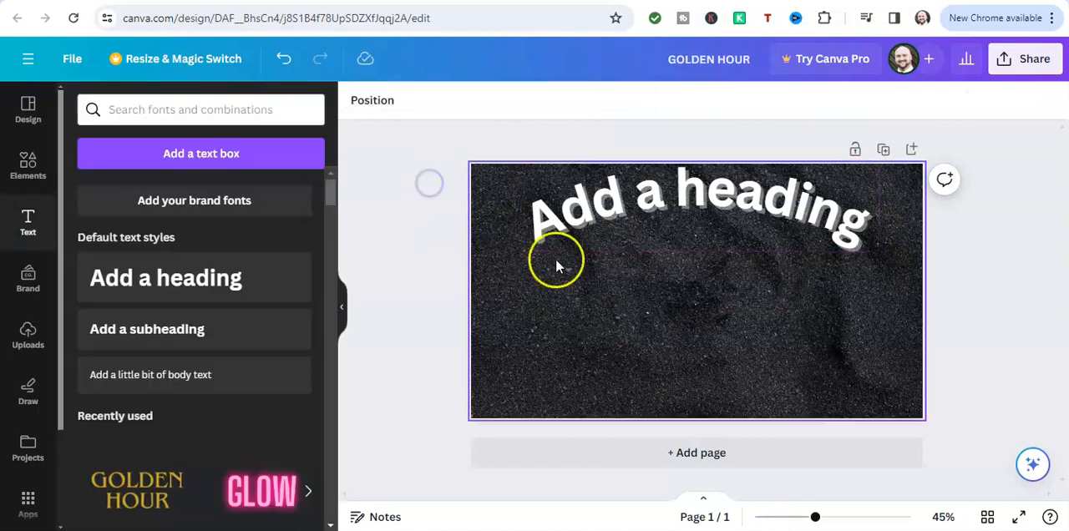
{"action": "left_click", "coordinate": [717, 207]}
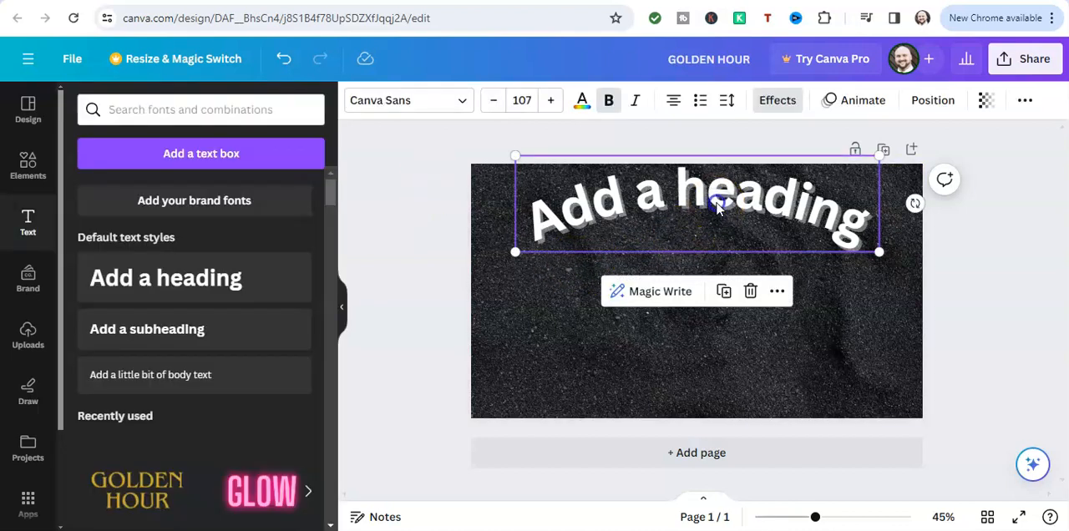
{"action": "left_click", "coordinate": [717, 207]}
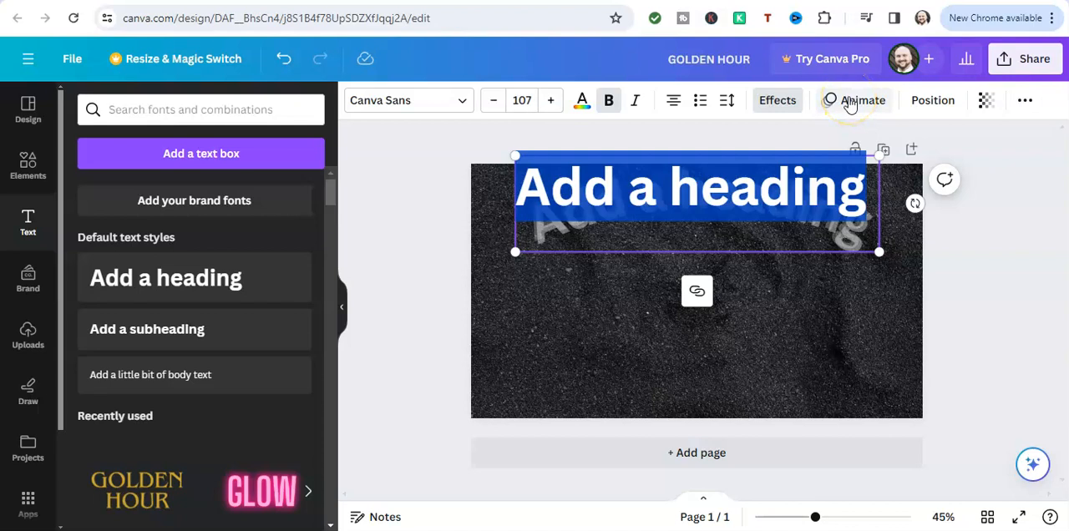
{"action": "left_click", "coordinate": [704, 203]}
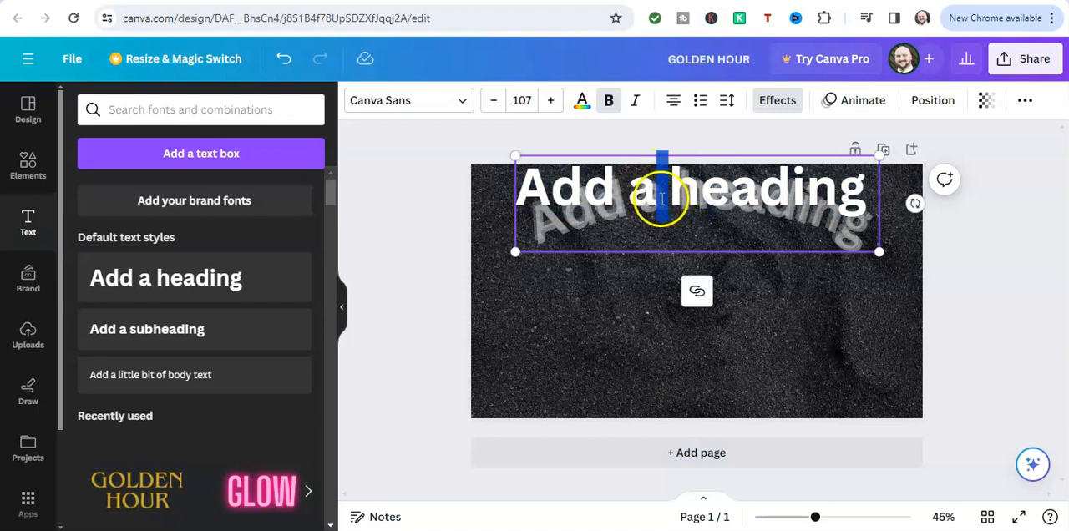
{"action": "double_click", "coordinate": [678, 194]}
{"action": "triple_click", "coordinate": [681, 194]}
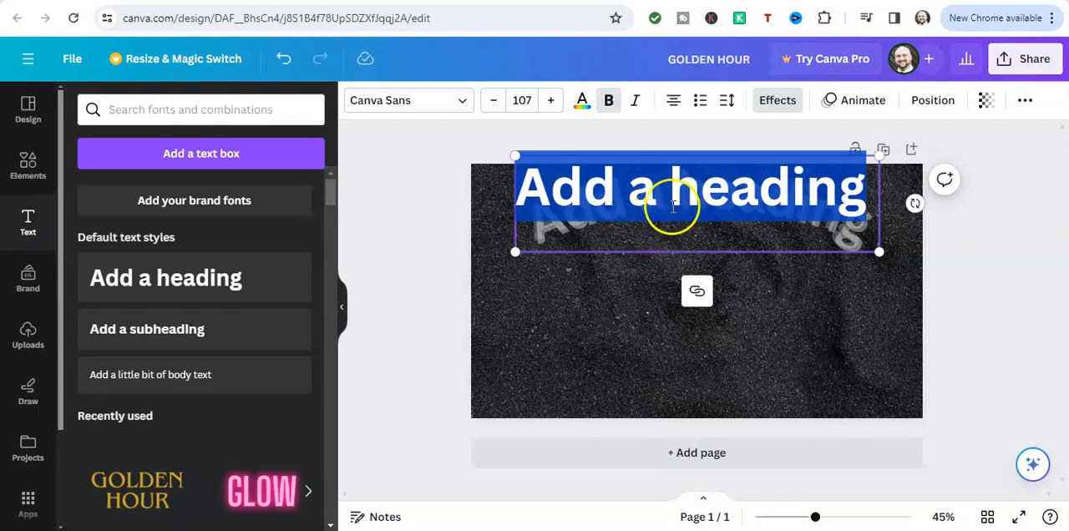
{"action": "left_click", "coordinate": [648, 237]}
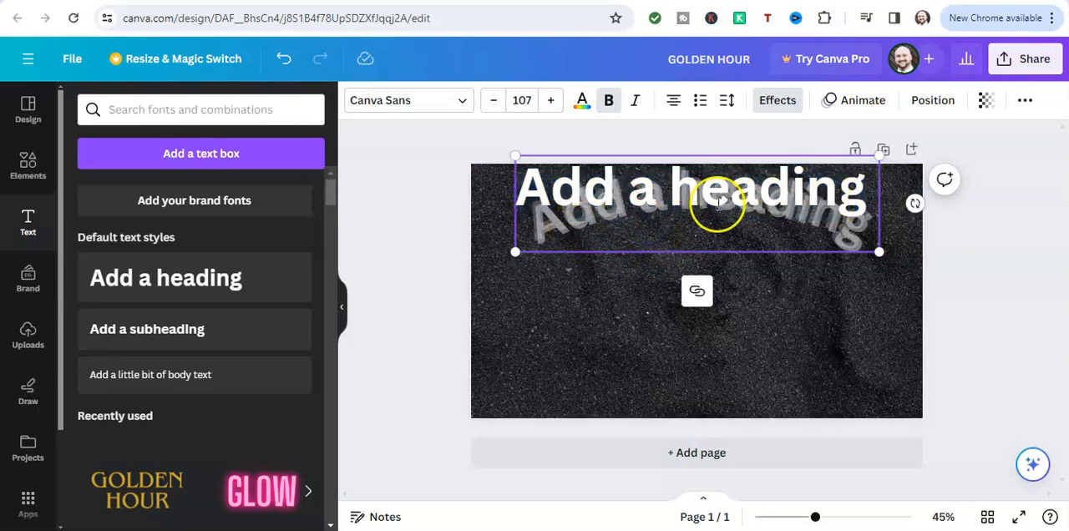
Undo the heading's curve adjustment, move, enlargement and Curve shape
{"action": "left_click", "coordinate": [284, 59]}
{"action": "left_click", "coordinate": [285, 59]}
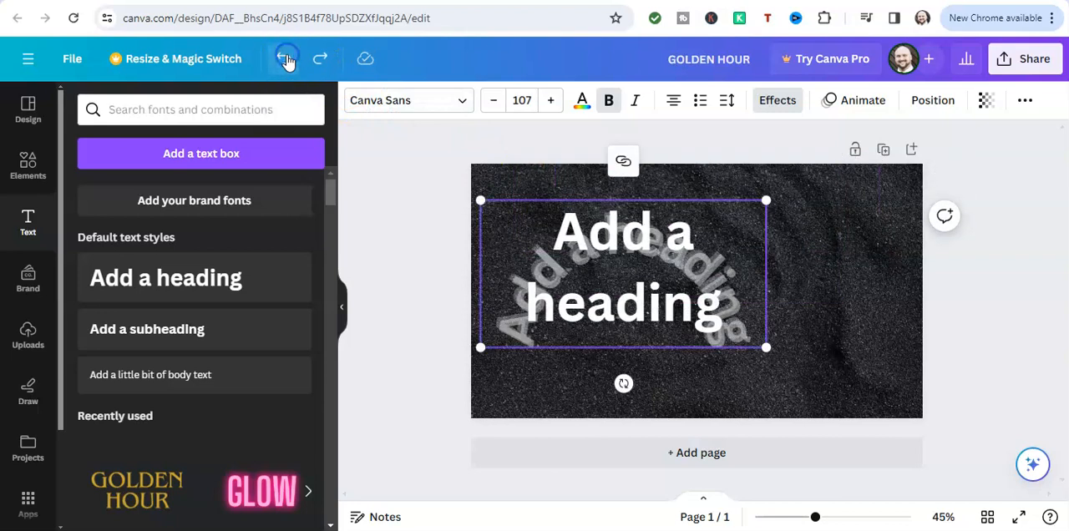
{"action": "left_click", "coordinate": [285, 59]}
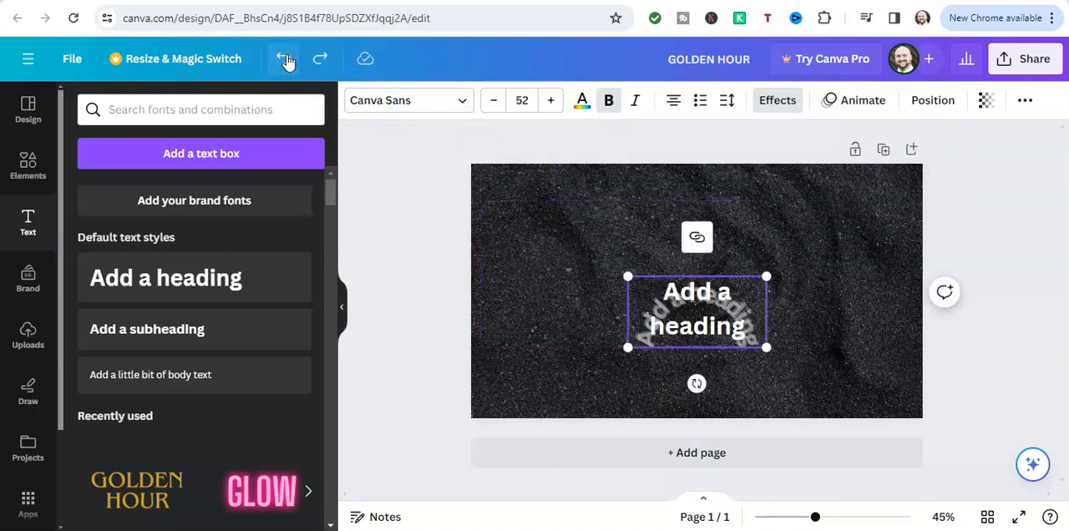
{"action": "left_click", "coordinate": [285, 59]}
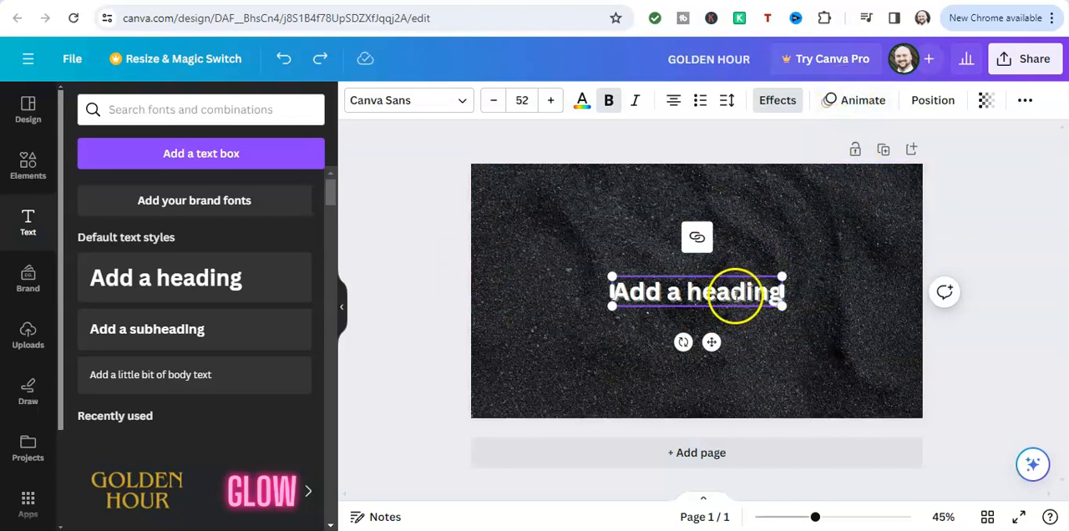
Preview the Rise, Fade, Pop, Wipe and Breathe text animations on the heading
{"action": "double_click", "coordinate": [737, 290]}
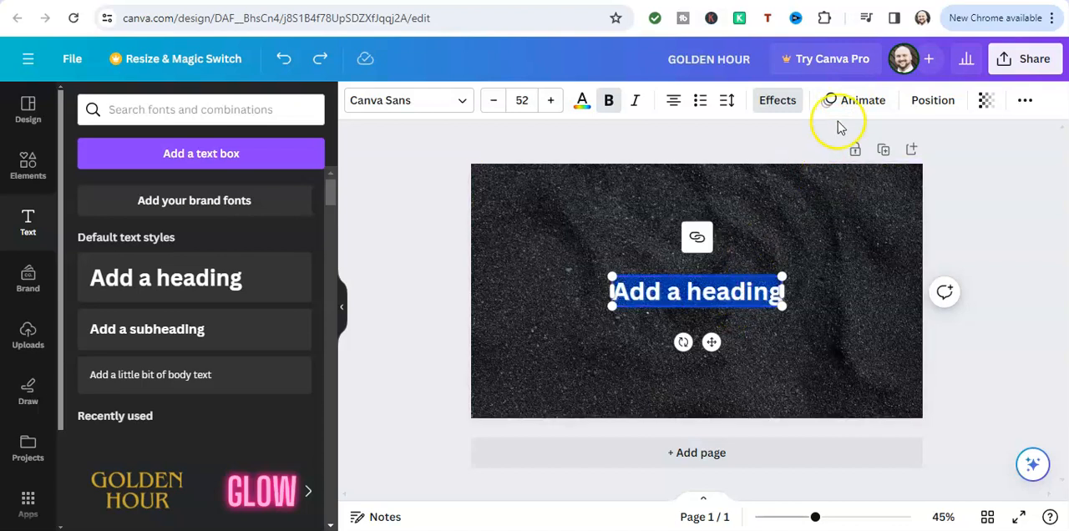
{"action": "left_click", "coordinate": [854, 100]}
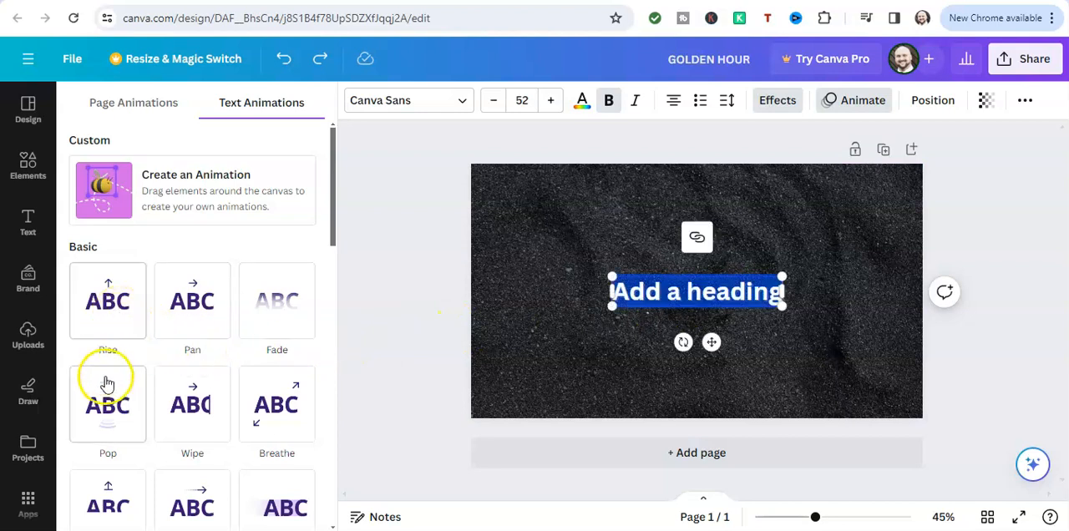
{"action": "left_click", "coordinate": [110, 301]}
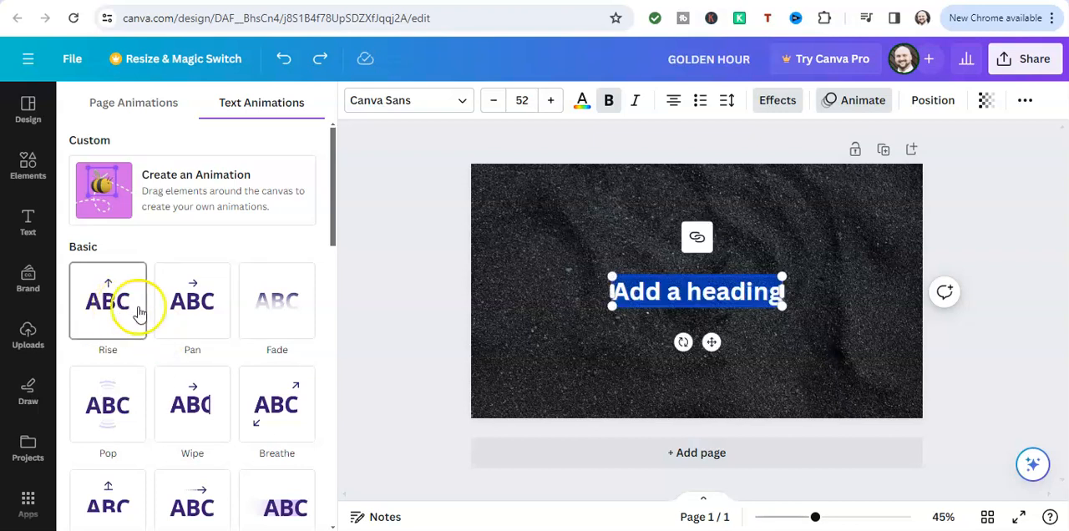
{"action": "left_click", "coordinate": [289, 295]}
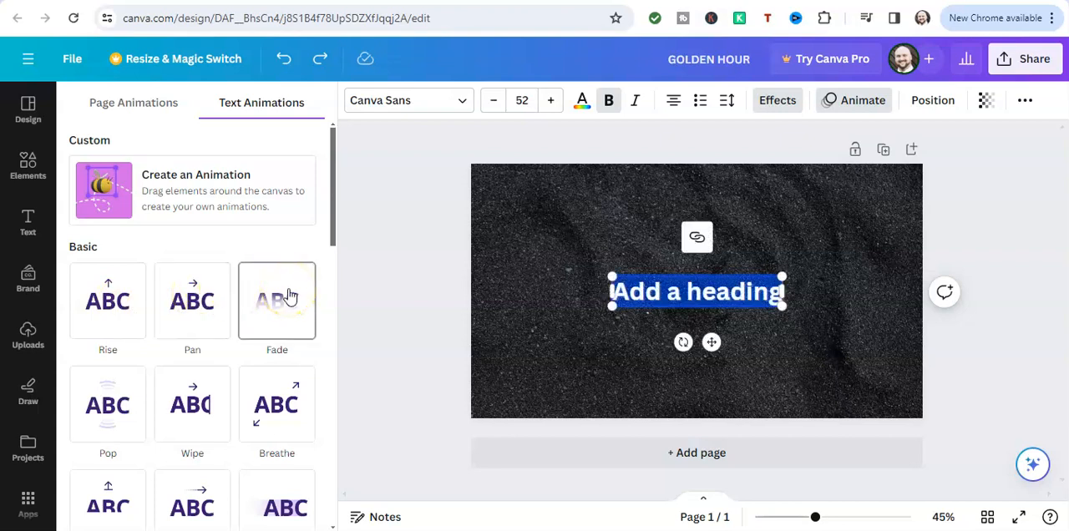
{"action": "left_click", "coordinate": [111, 409]}
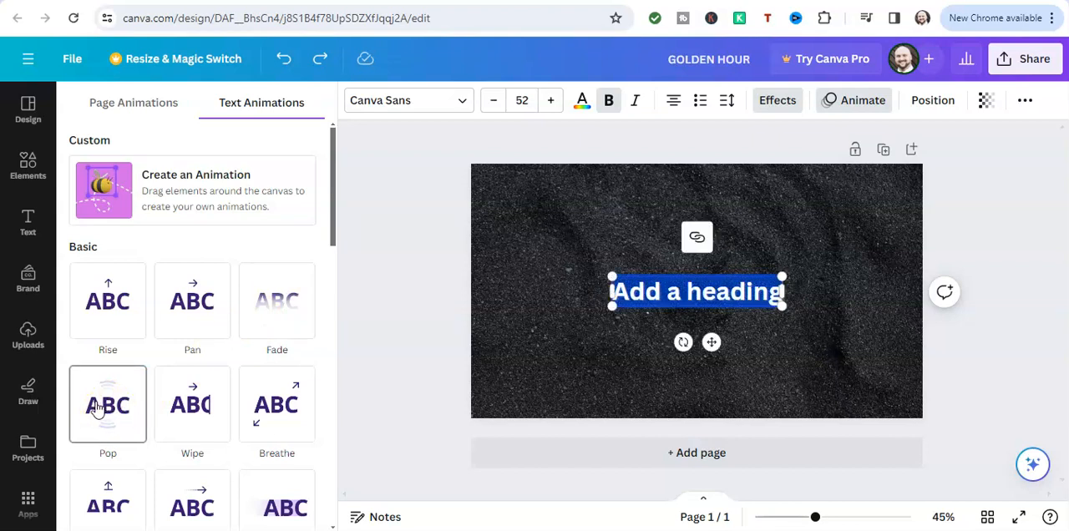
{"action": "left_click", "coordinate": [197, 404]}
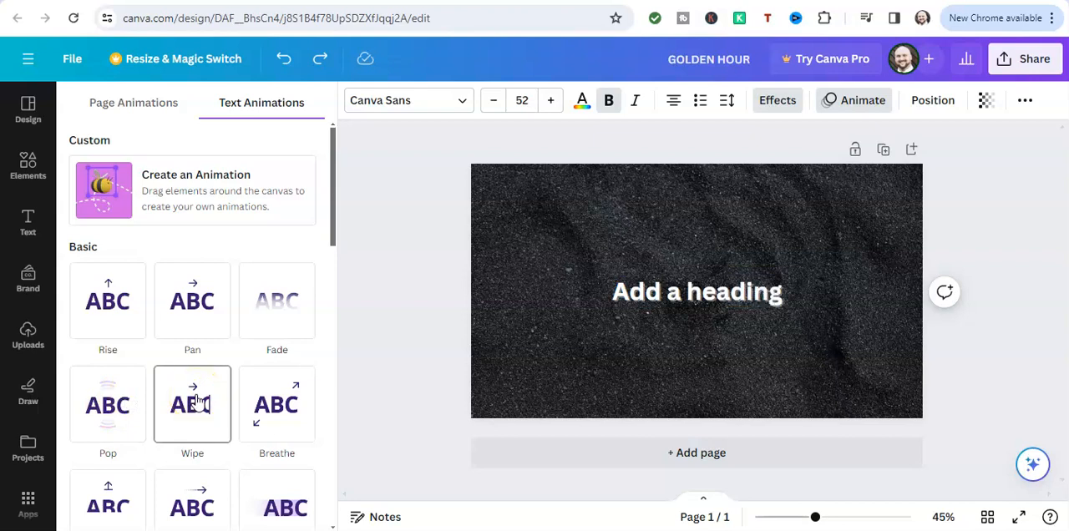
{"action": "left_click", "coordinate": [276, 406]}
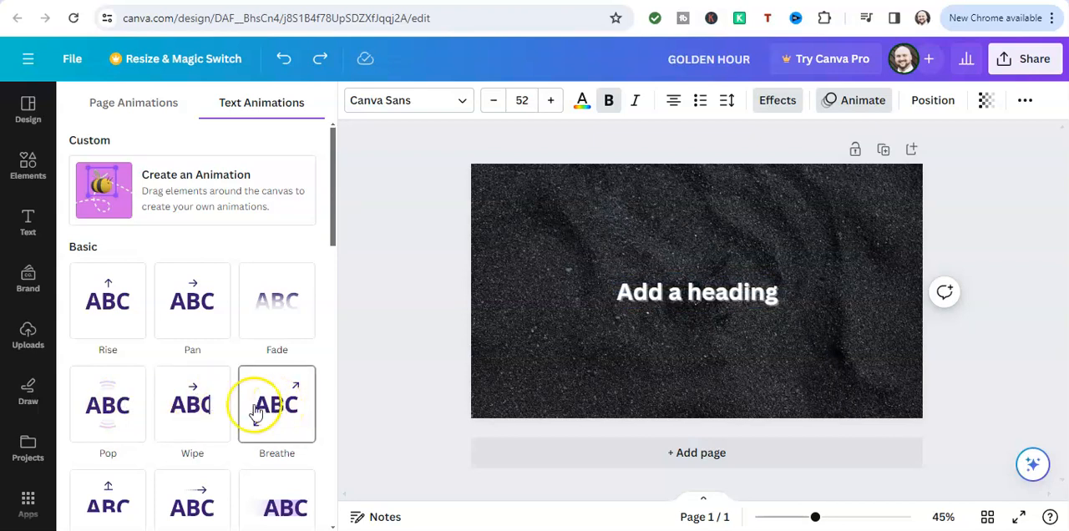
Preview the Baseline and Drift text animations and apply the Tectonic animation to the heading
{"action": "scroll", "coordinate": [162, 363], "scroll_direction": "down", "scroll_amount": 2}
{"action": "left_click", "coordinate": [114, 353]}
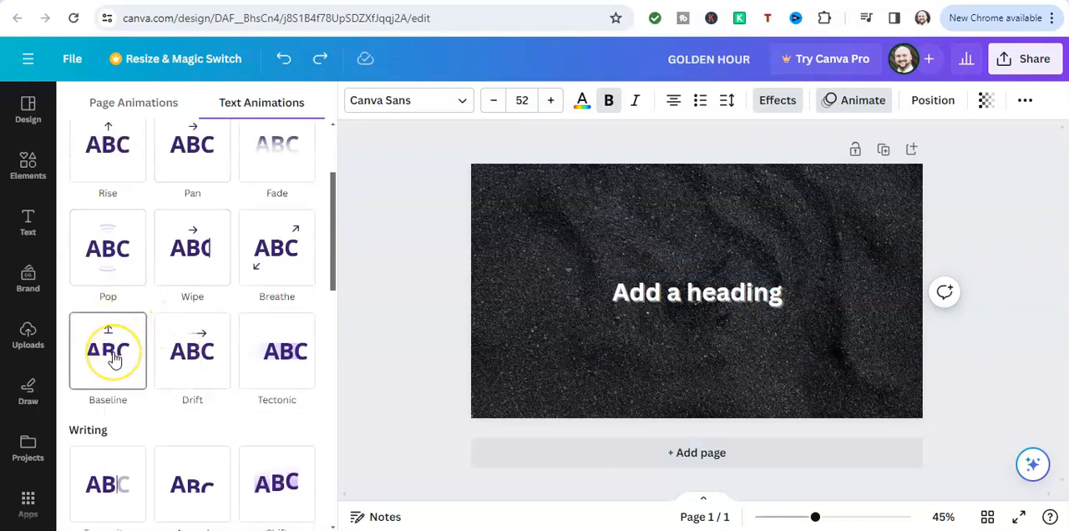
{"action": "left_click", "coordinate": [205, 354]}
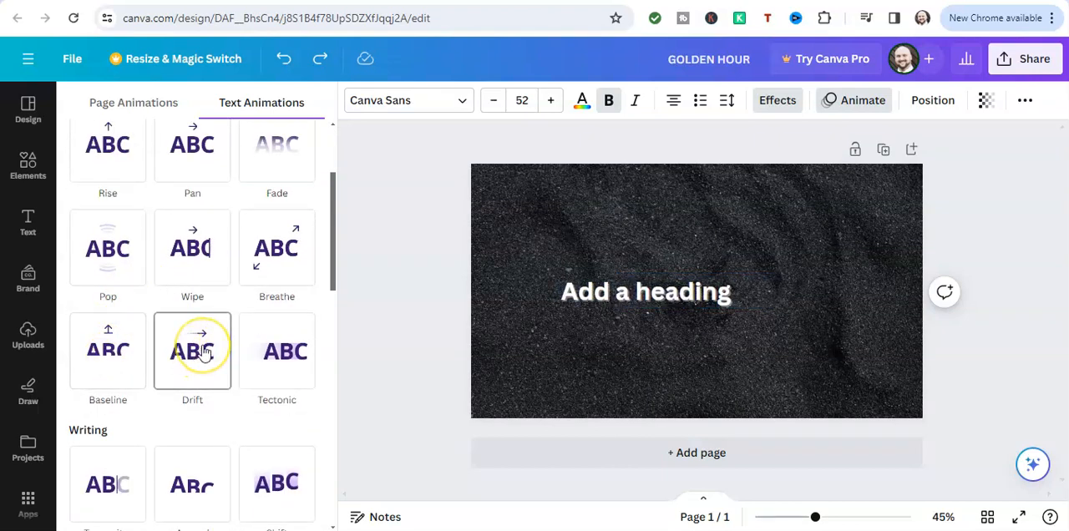
{"action": "left_click", "coordinate": [269, 357]}
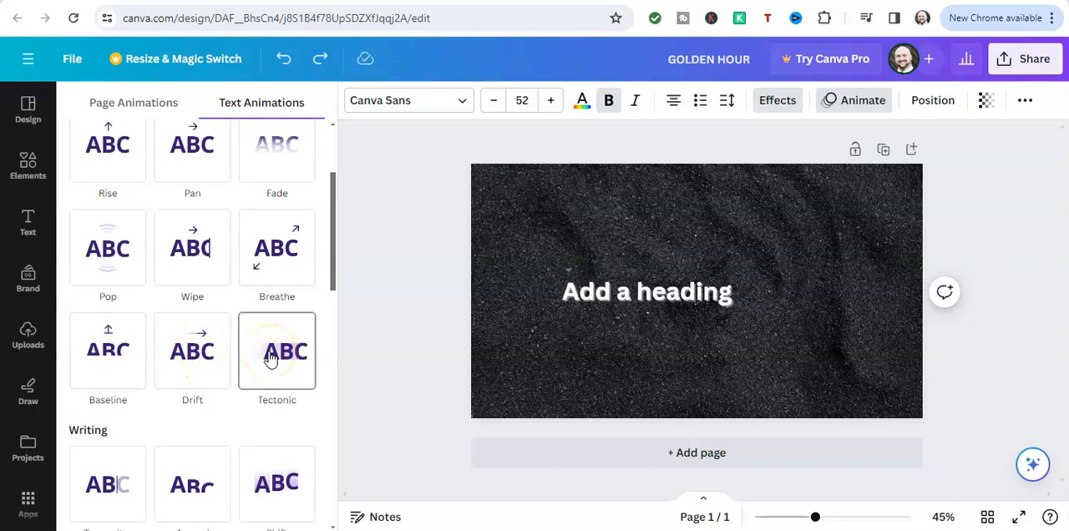
{"action": "left_click", "coordinate": [281, 342]}
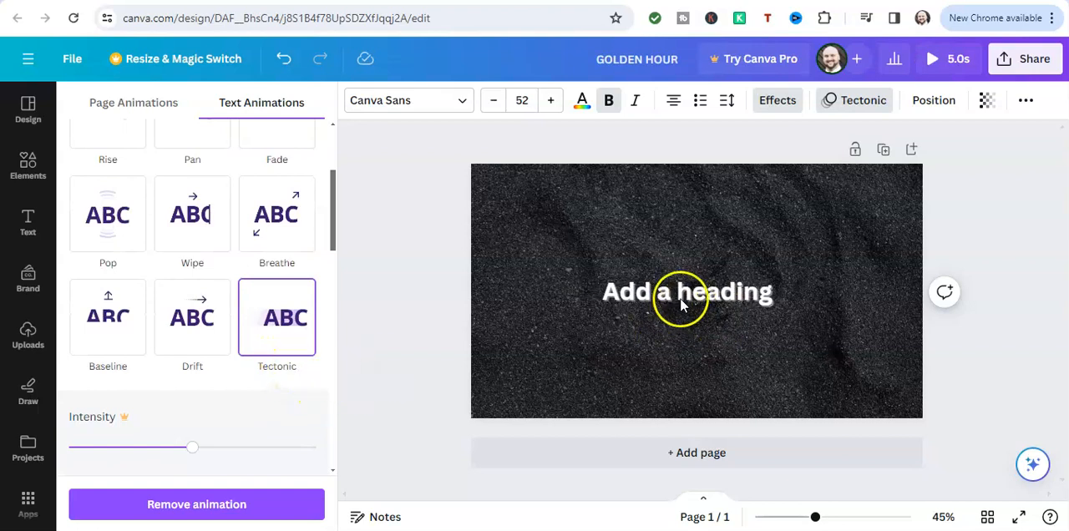
Try to change the intensity of the heading's Tectonic animation and dismiss the upgrade offers
{"action": "left_click_drag", "start_coordinate": [192, 455], "coordinate": [254, 440]}
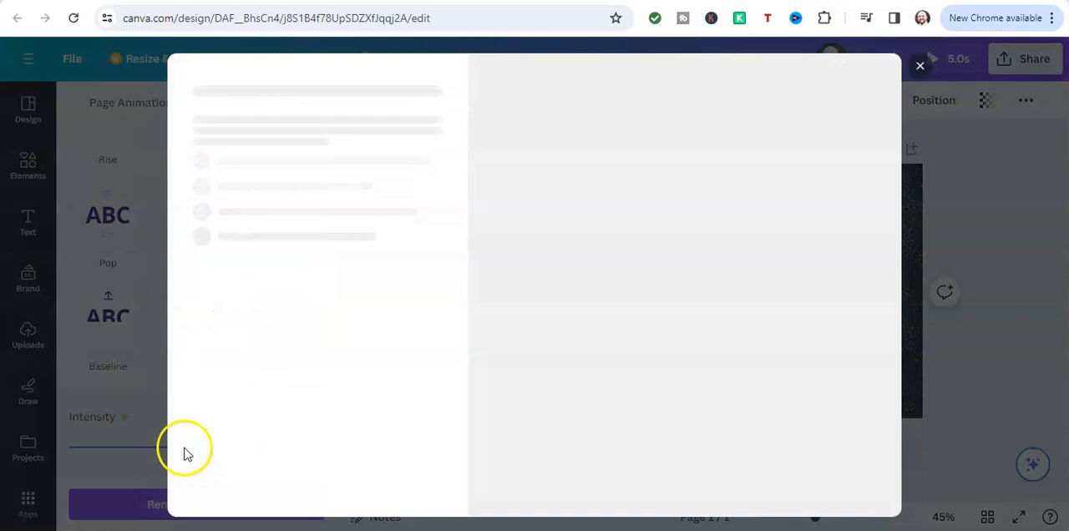
{"action": "left_click", "coordinate": [921, 66]}
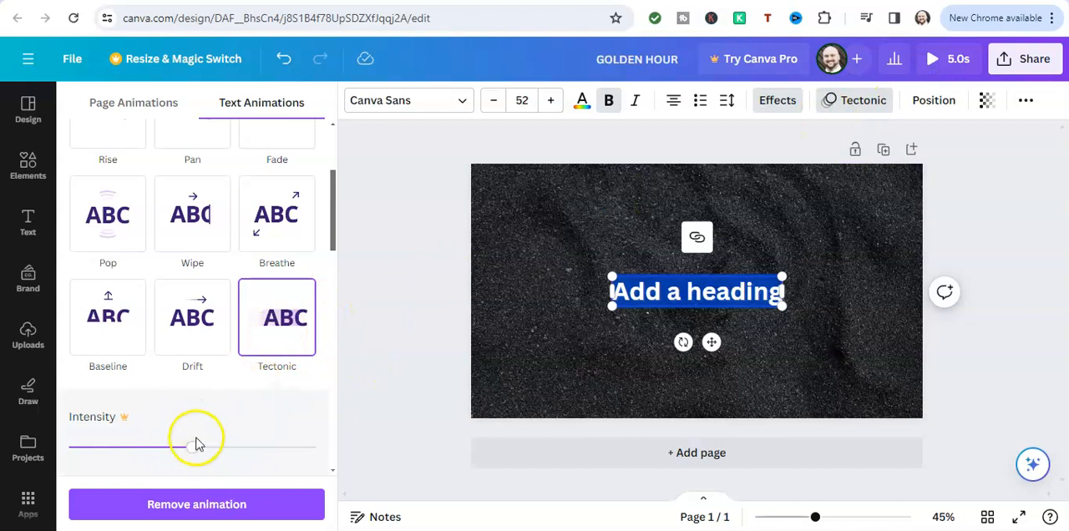
{"action": "left_click", "coordinate": [221, 448]}
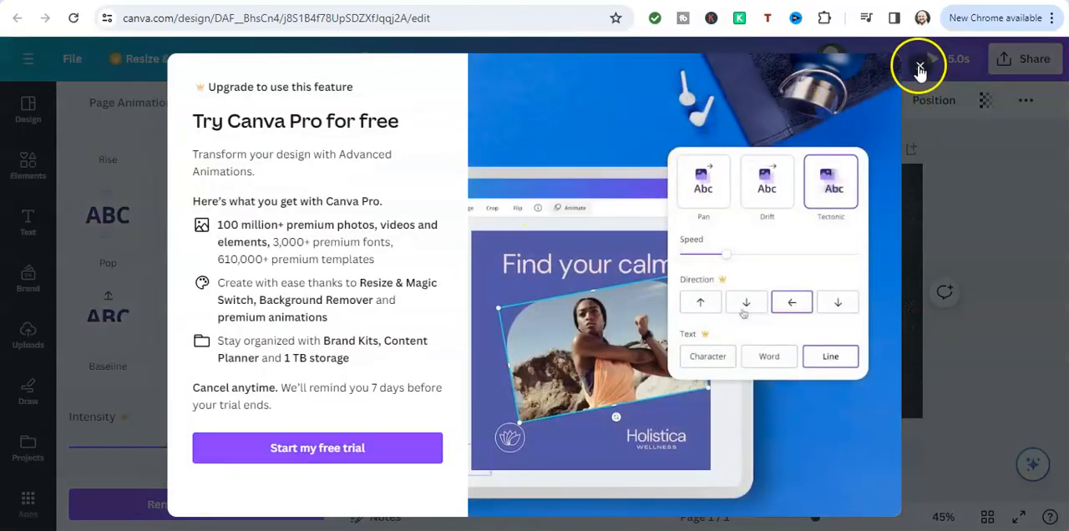
{"action": "left_click", "coordinate": [921, 66]}
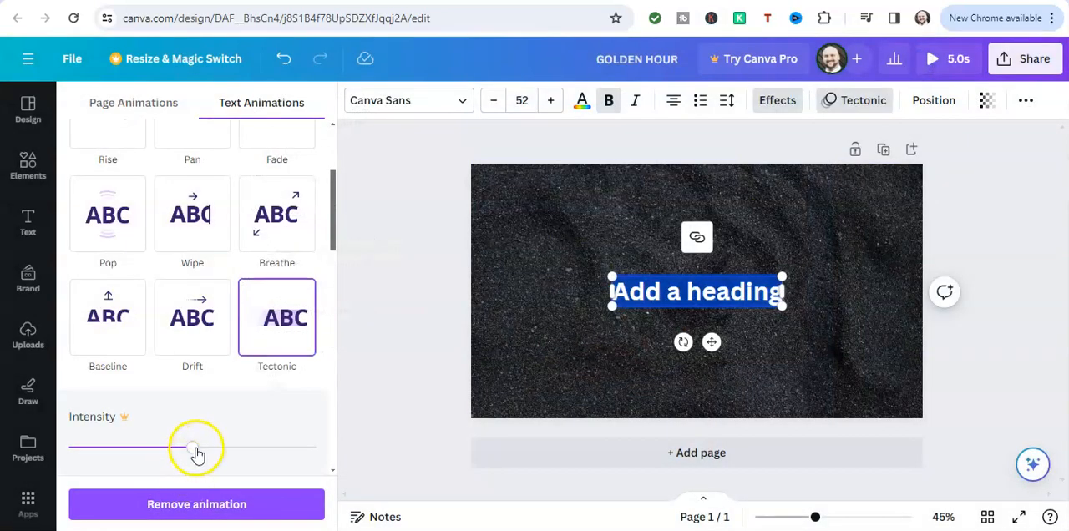
{"action": "left_click", "coordinate": [157, 456]}
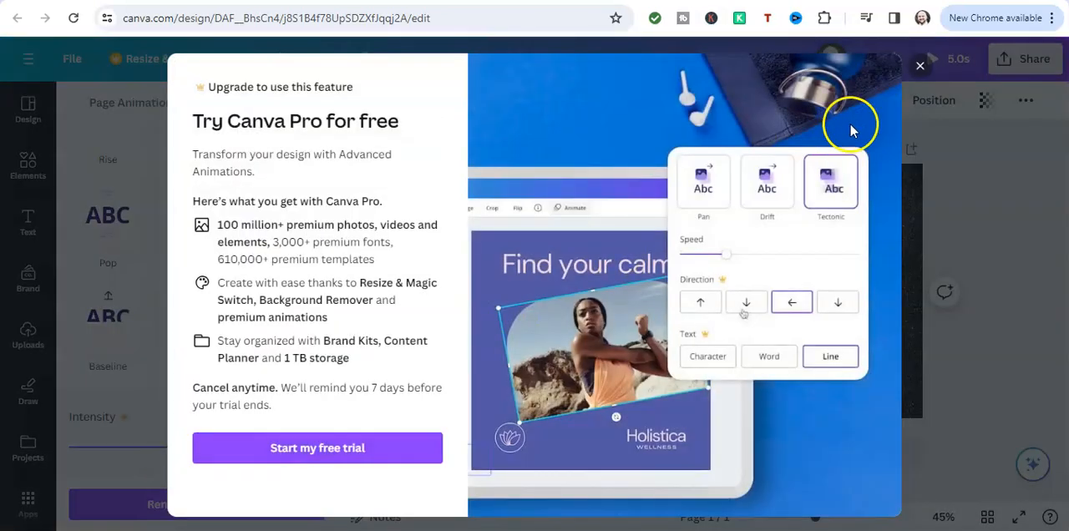
{"action": "left_click", "coordinate": [921, 67]}
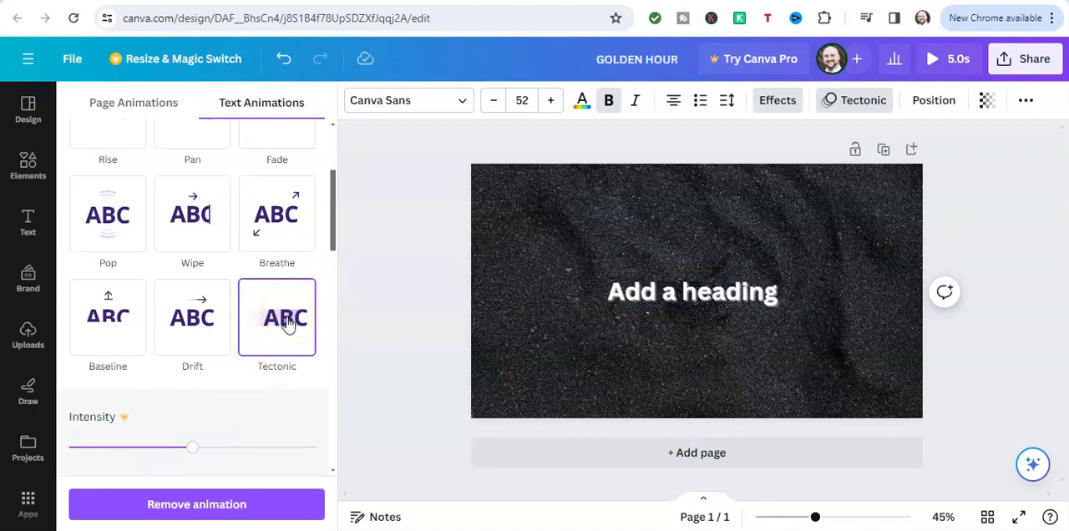
Examine the instructions for creating a custom animation and leave the animation options
{"action": "scroll", "coordinate": [177, 269], "scroll_direction": "up", "scroll_amount": 3}
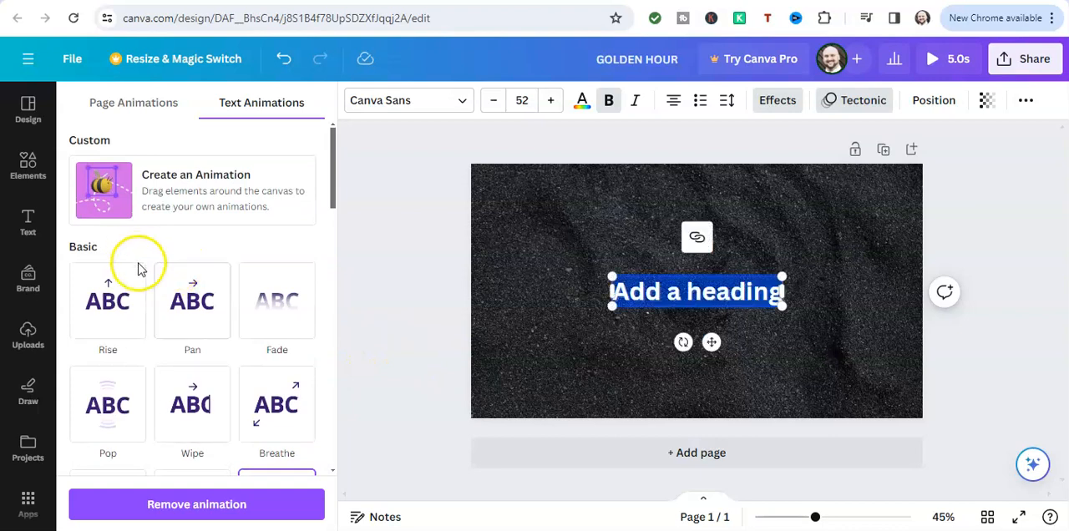
{"action": "scroll", "coordinate": [167, 334], "scroll_direction": "down", "scroll_amount": 4}
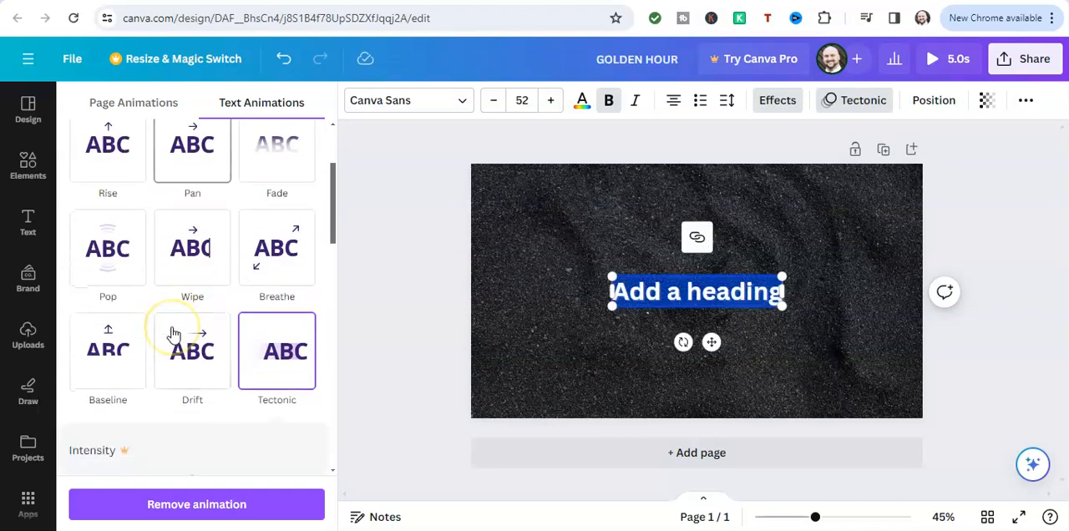
{"action": "scroll", "coordinate": [173, 334], "scroll_direction": "up", "scroll_amount": 4}
{"action": "left_click", "coordinate": [101, 201]}
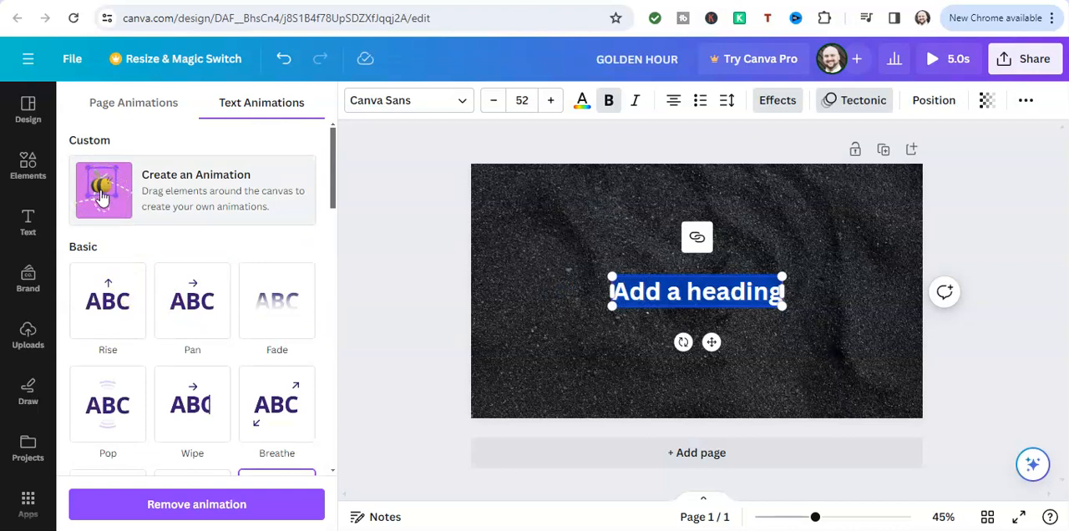
{"action": "left_click", "coordinate": [100, 197]}
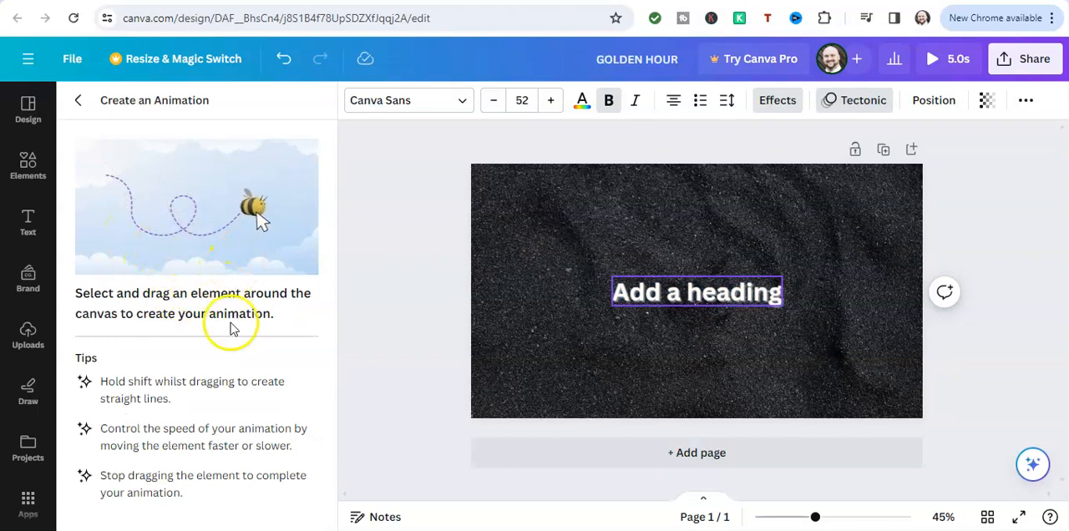
{"action": "left_click", "coordinate": [283, 207]}
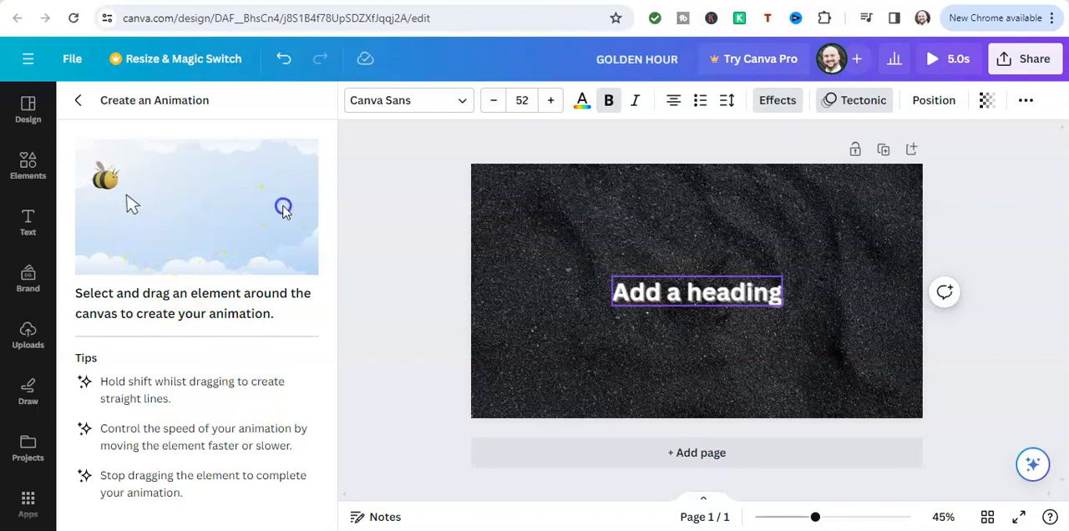
{"action": "left_click", "coordinate": [79, 100]}
{"action": "left_click", "coordinate": [409, 236]}
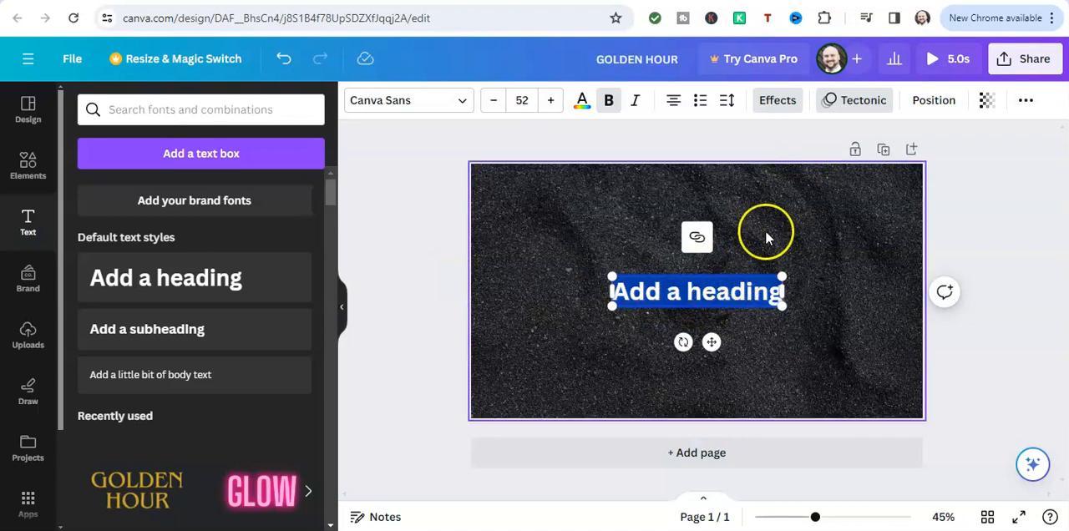
Remove the Tectonic animation from the heading
{"action": "left_click", "coordinate": [839, 103]}
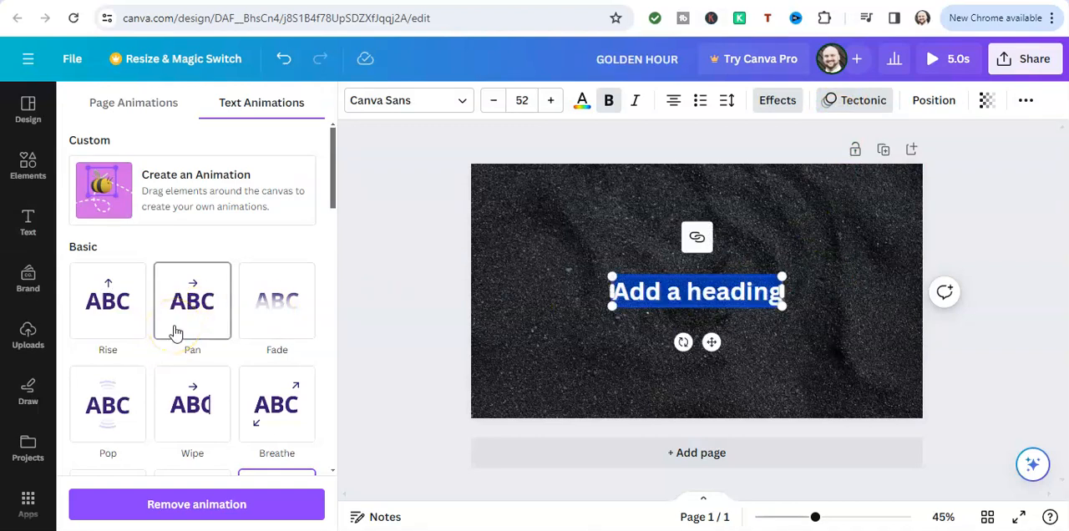
{"action": "scroll", "coordinate": [175, 333], "scroll_direction": "down", "scroll_amount": 10}
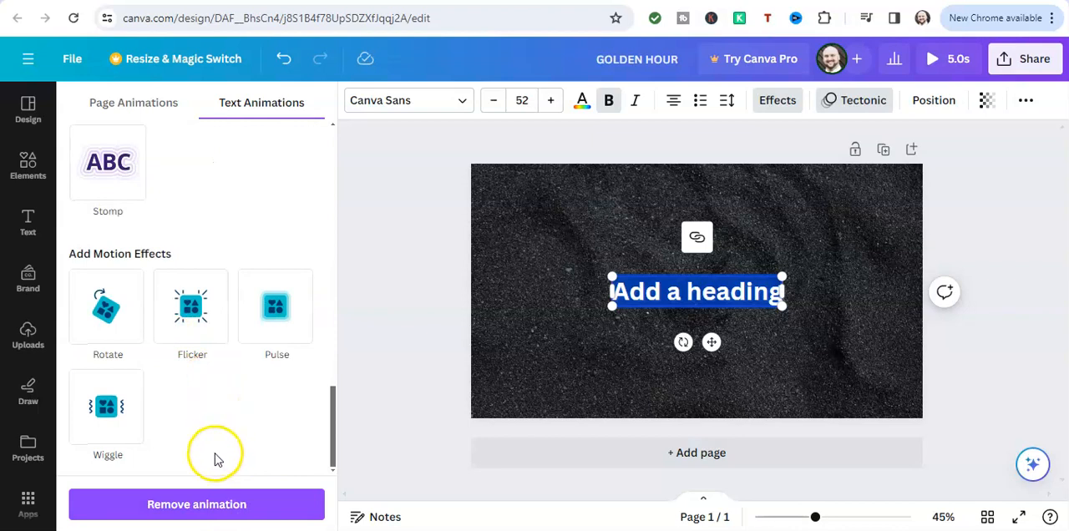
{"action": "left_click", "coordinate": [173, 505]}
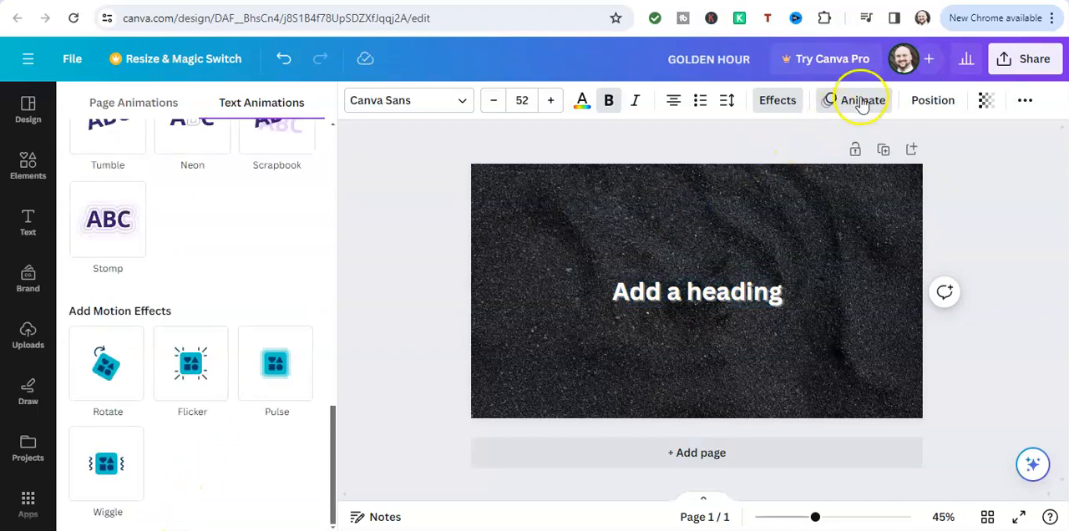
Set the heading's transparency to 41 and deselect the heading
{"action": "left_click", "coordinate": [984, 104]}
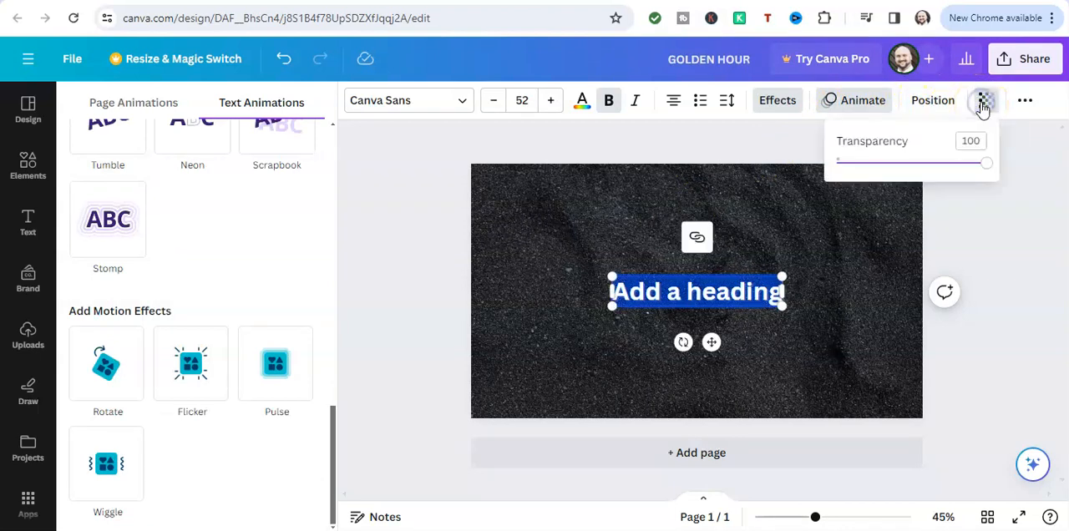
{"action": "left_click_drag", "start_coordinate": [985, 170], "coordinate": [900, 193]}
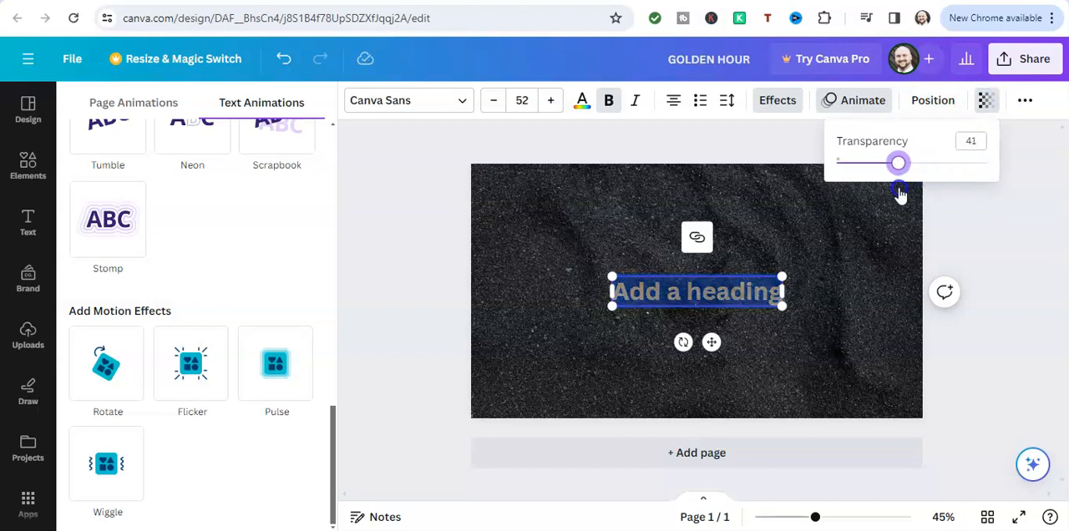
{"action": "left_click", "coordinate": [881, 280]}
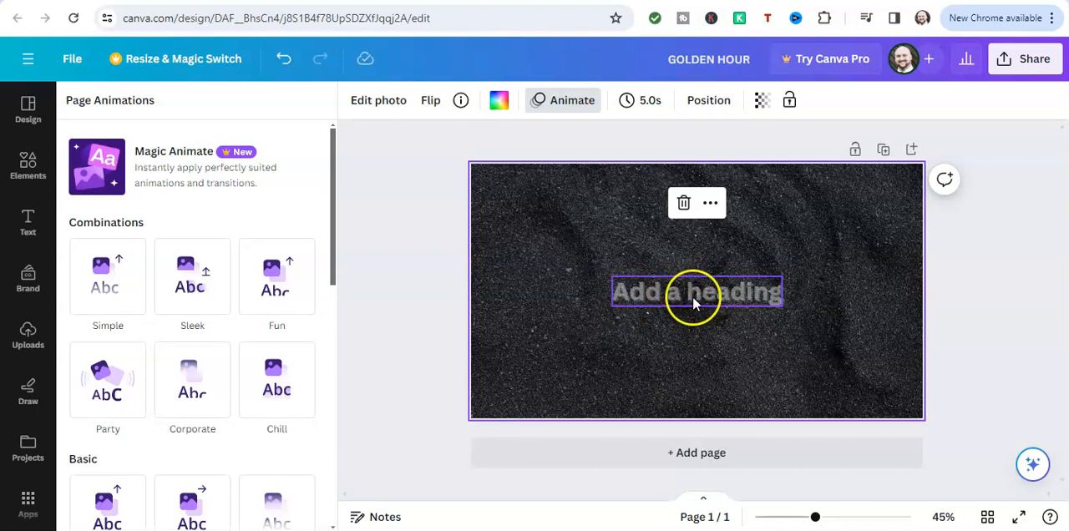
Move the heading up to the upper part of the page and set its transparency to 100
{"action": "left_click_drag", "start_coordinate": [691, 296], "coordinate": [684, 244]}
{"action": "left_click", "coordinate": [611, 270]}
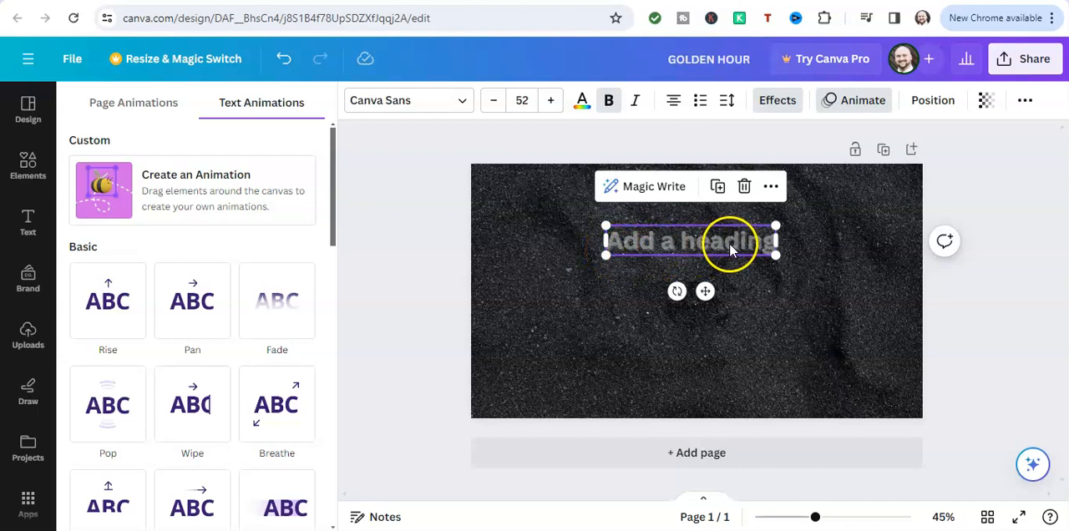
{"action": "left_click", "coordinate": [990, 104]}
{"action": "left_click_drag", "start_coordinate": [919, 166], "coordinate": [990, 164]}
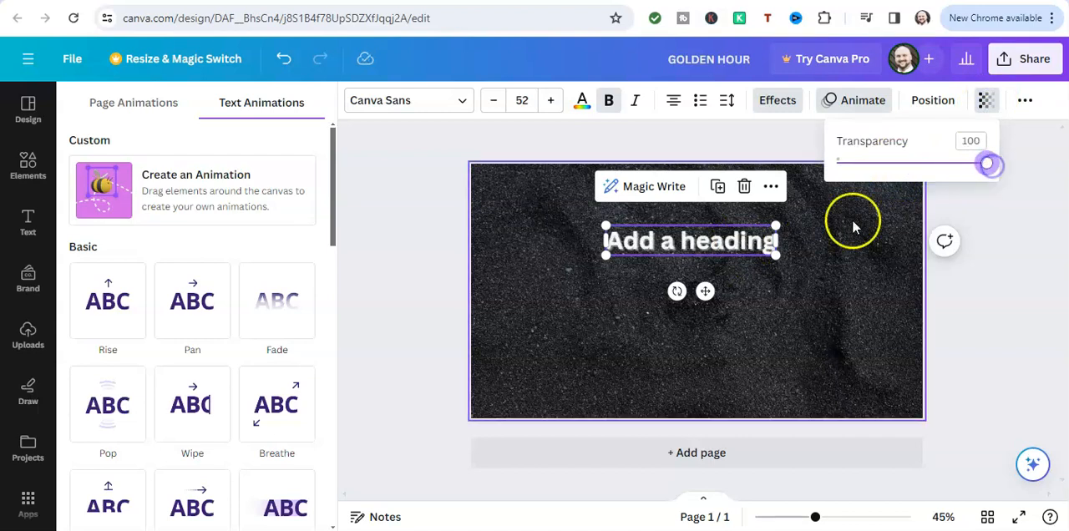
{"action": "left_click", "coordinate": [830, 254]}
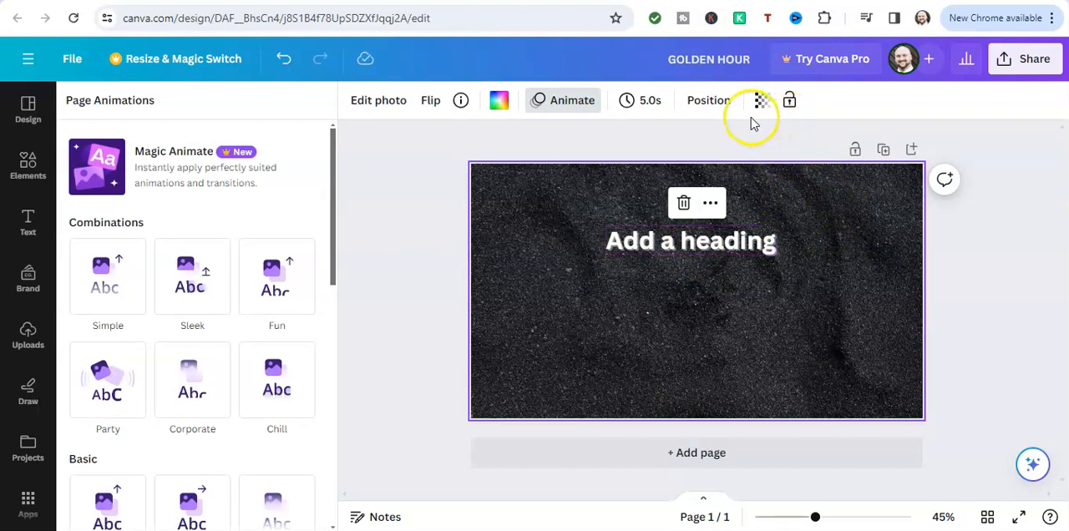
Move the heading down to just above the middle of the page and select its text
{"action": "left_click", "coordinate": [761, 241]}
{"action": "double_click", "coordinate": [761, 241]}
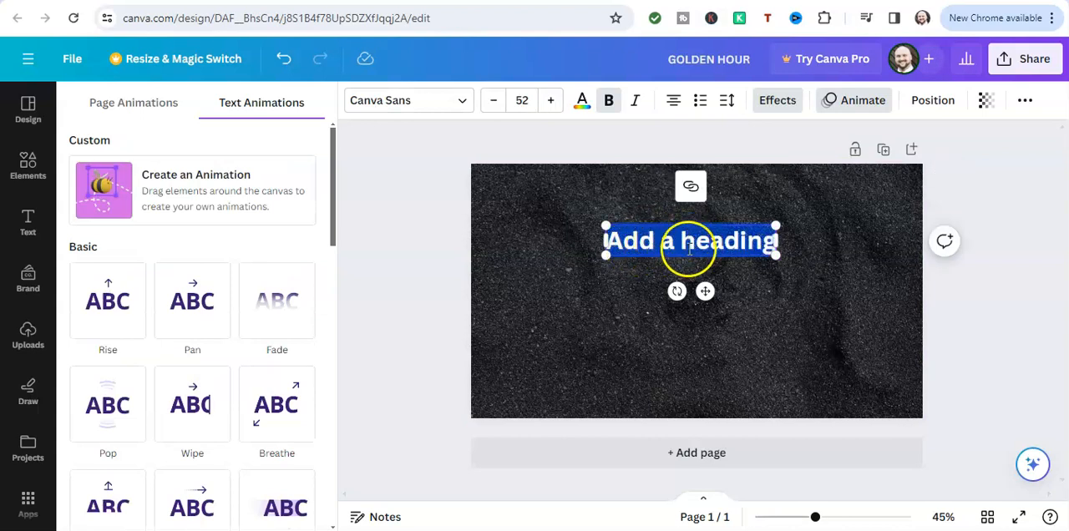
{"action": "left_click_drag", "start_coordinate": [708, 291], "coordinate": [704, 326]}
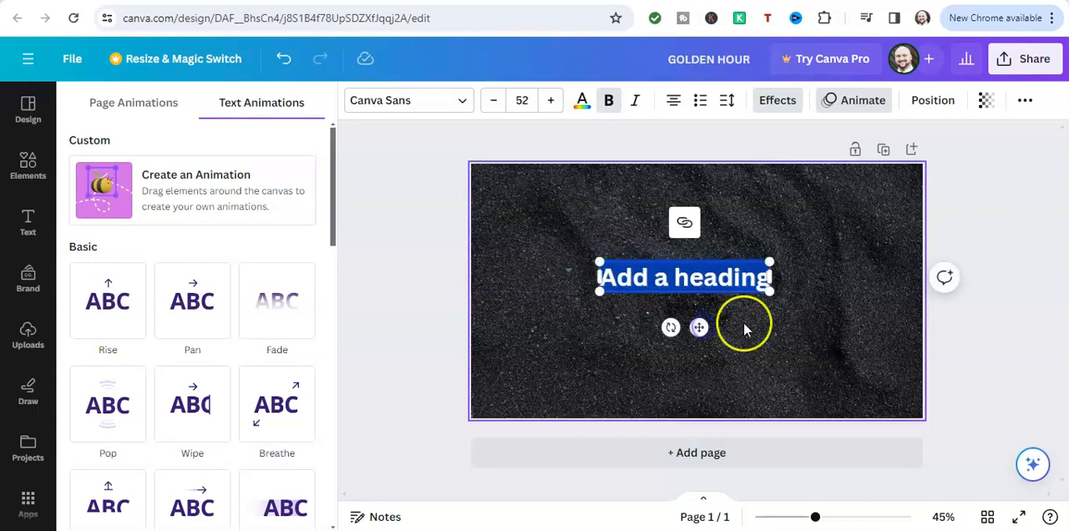
{"action": "left_click", "coordinate": [709, 296]}
{"action": "left_click", "coordinate": [710, 278]}
{"action": "double_click", "coordinate": [708, 278]}
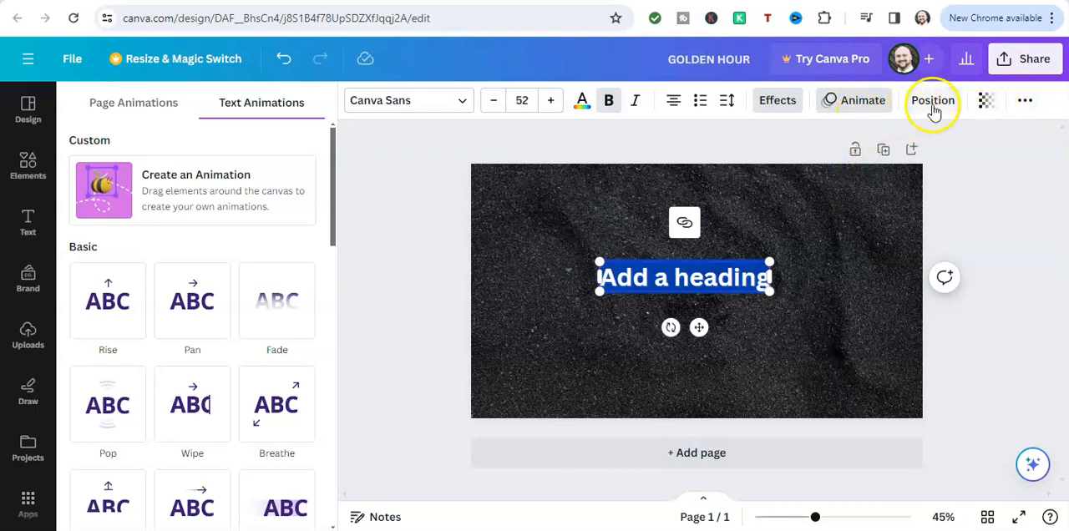
View the additional formatting options for the heading text and deselect the heading
{"action": "left_click", "coordinate": [1026, 101]}
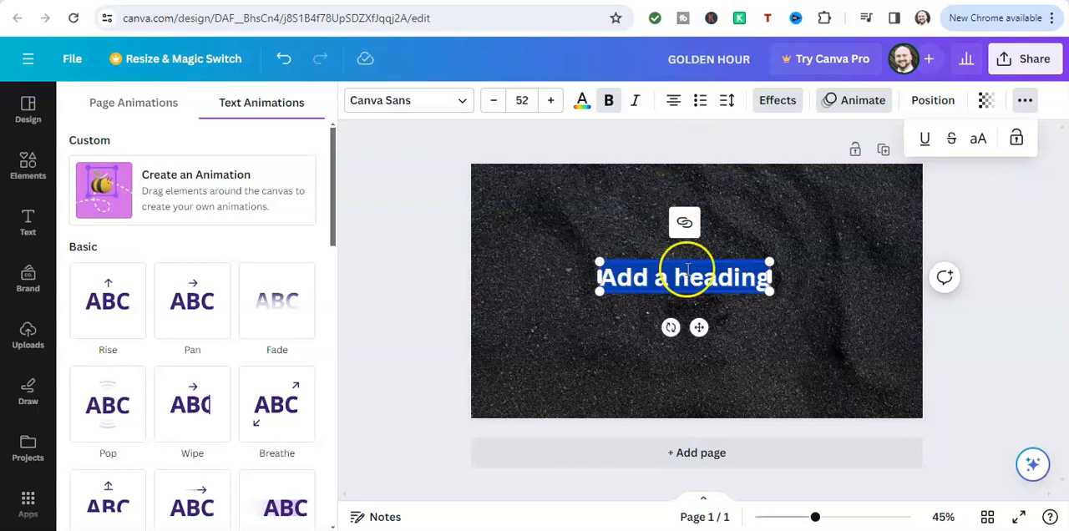
{"action": "left_click", "coordinate": [706, 155]}
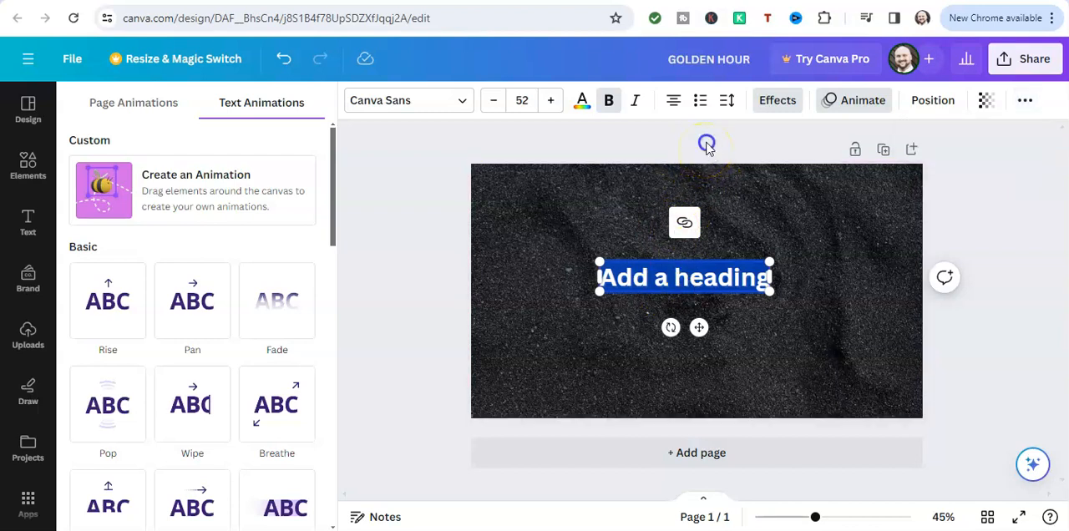
{"action": "left_click", "coordinate": [706, 146]}
Rename the design as Bobs Automotive
{"action": "left_click", "coordinate": [706, 57]}
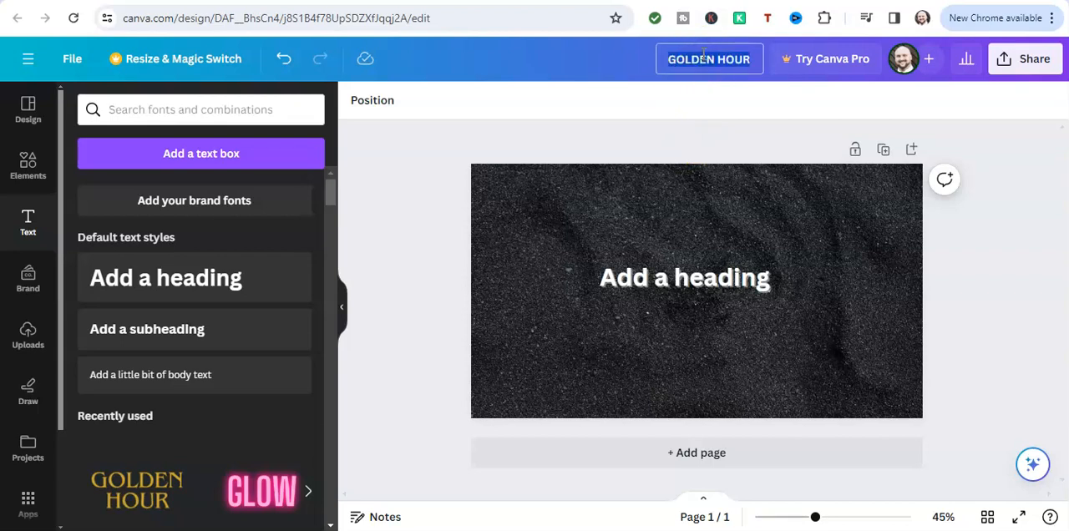
{"action": "type", "text": "Bob"}
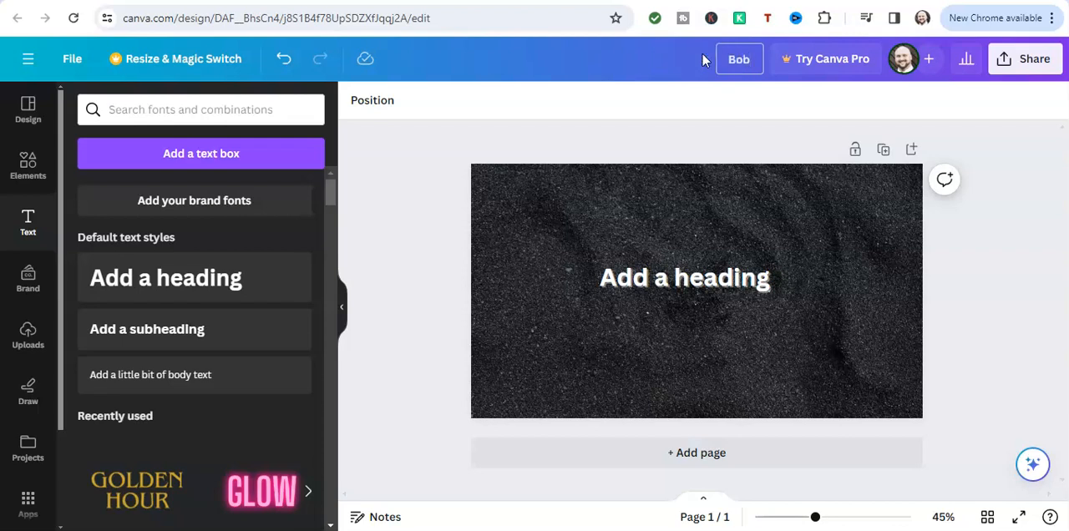
{"action": "type", "text": "s Automotive"}
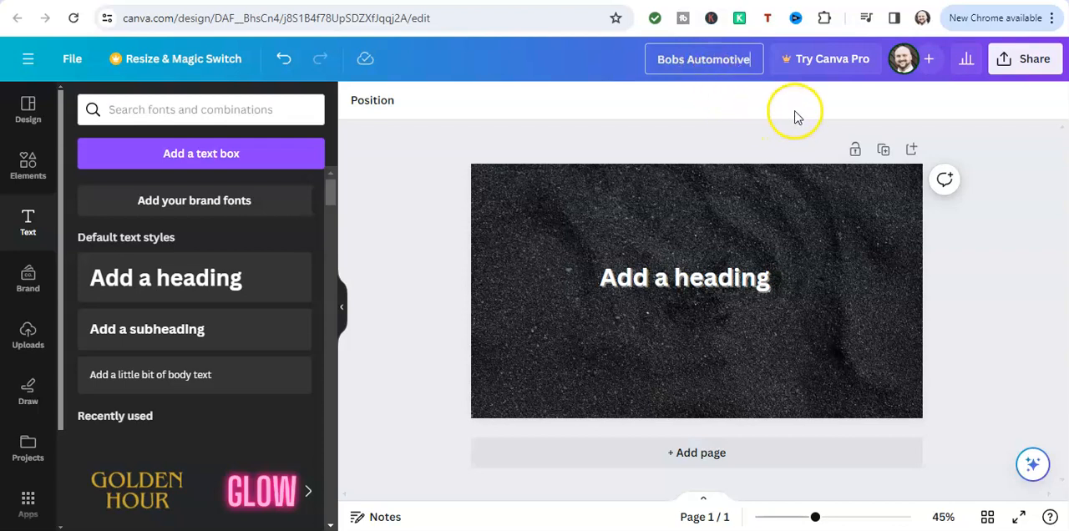
{"action": "left_click", "coordinate": [823, 227]}
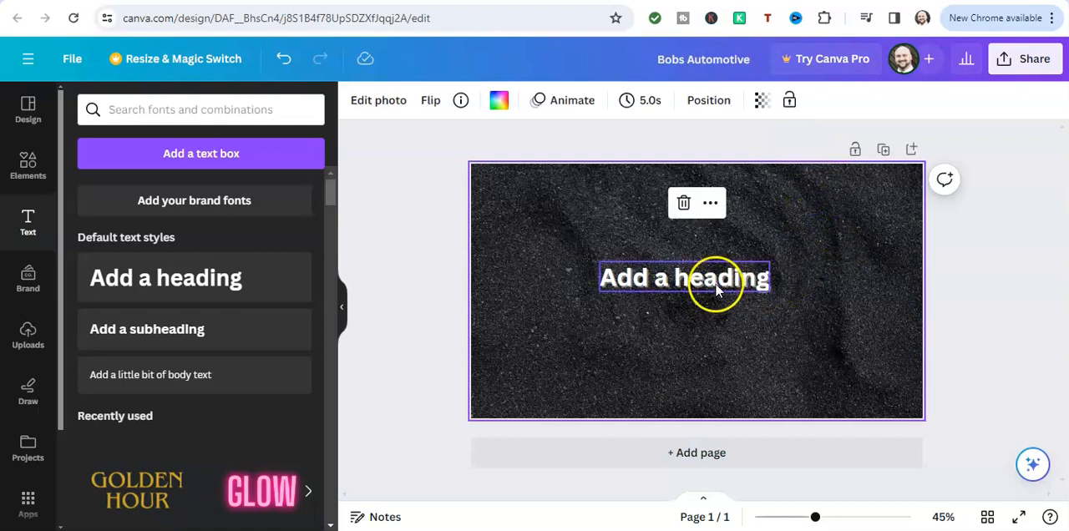
Open the design's download settings and review the available file types for a PNG download
{"action": "left_click", "coordinate": [1008, 67]}
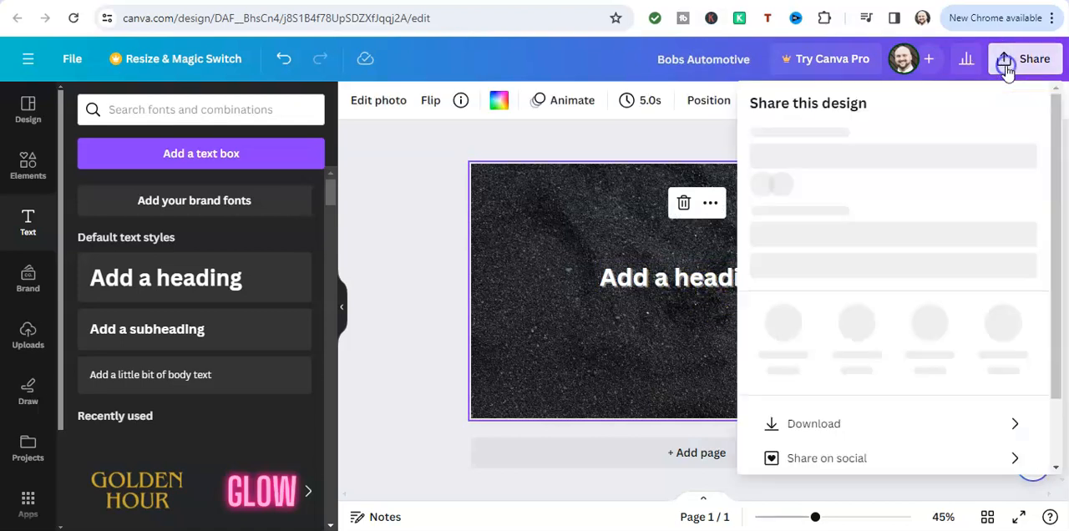
{"action": "scroll", "coordinate": [883, 226], "scroll_direction": "down", "scroll_amount": 2}
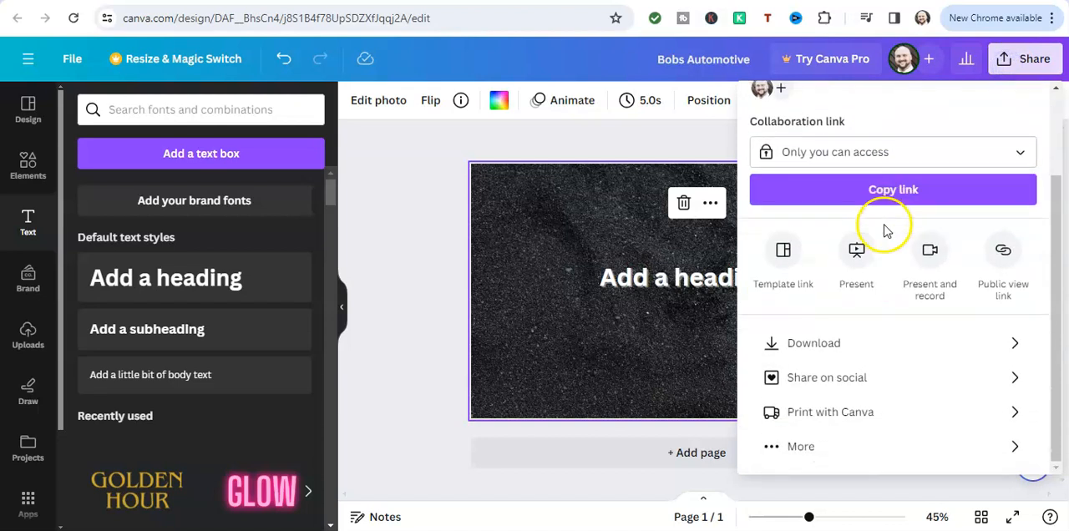
{"action": "left_click", "coordinate": [846, 346]}
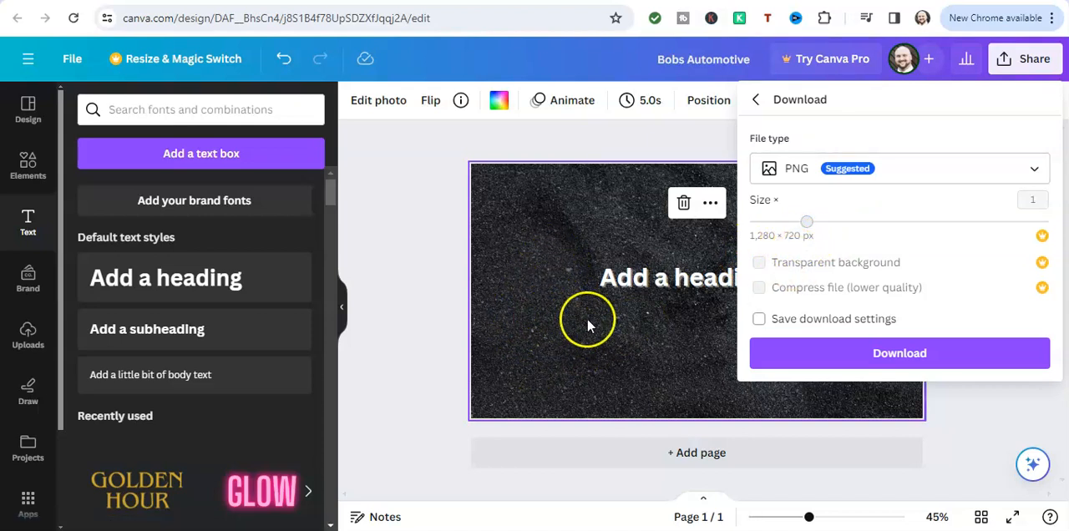
{"action": "left_click", "coordinate": [802, 172]}
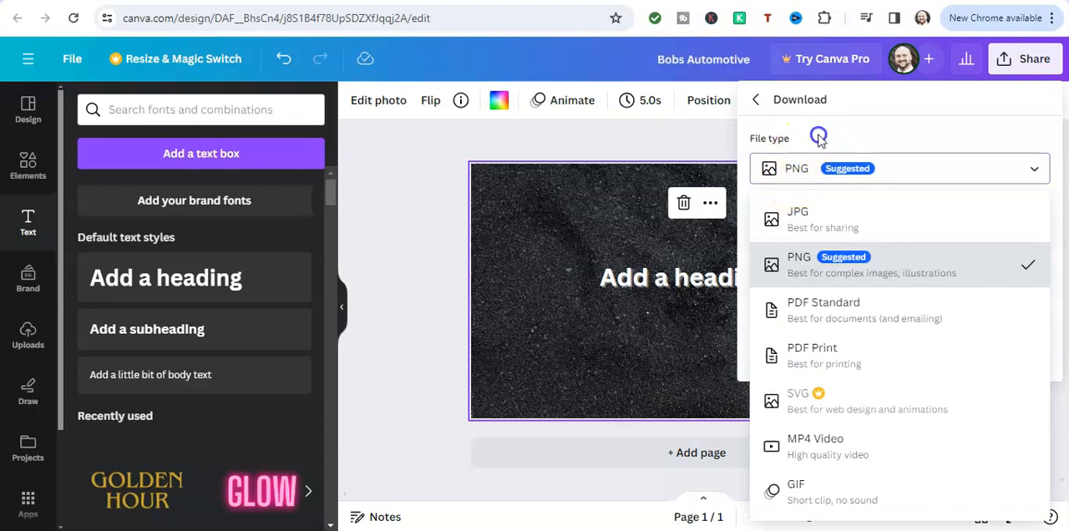
{"action": "left_click", "coordinate": [851, 121]}
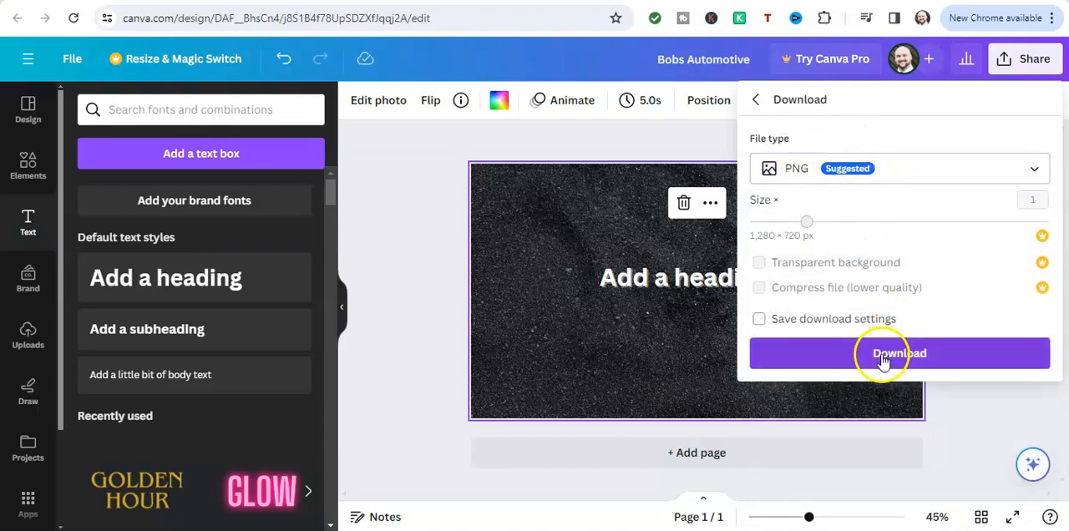